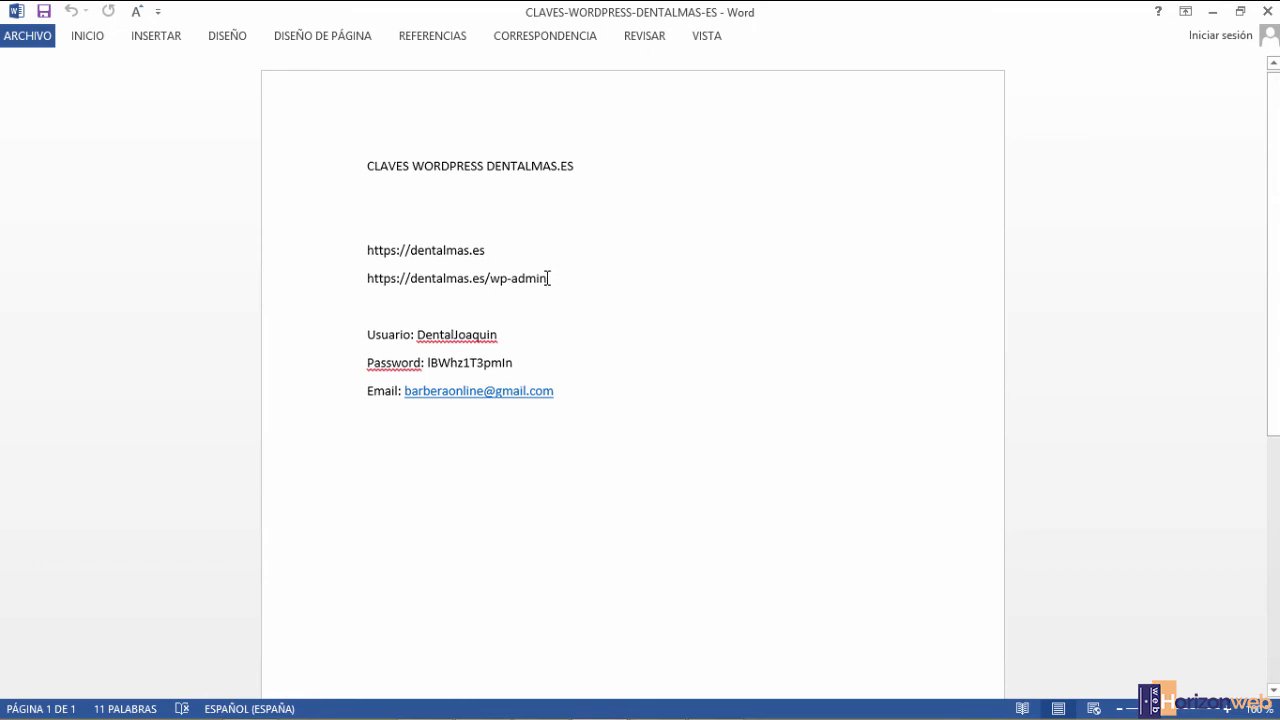
drag(548, 278, 371, 288)
key(ctrl+c)
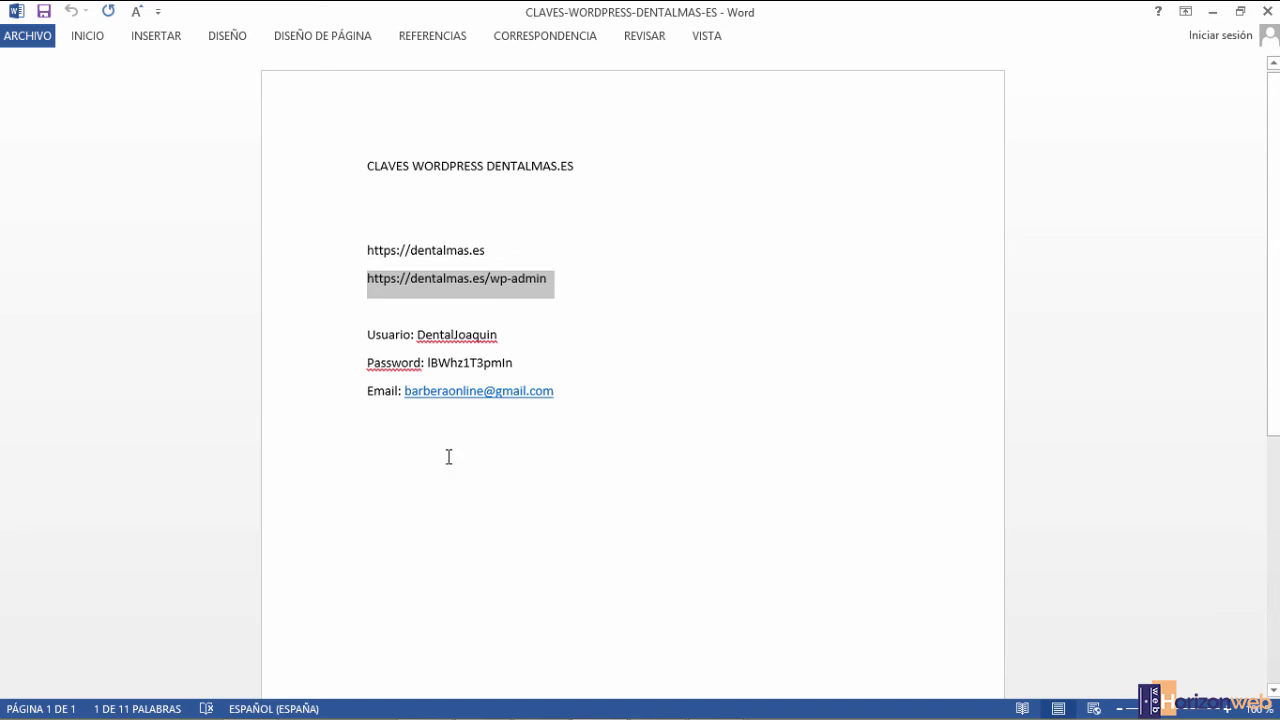
click(249, 703)
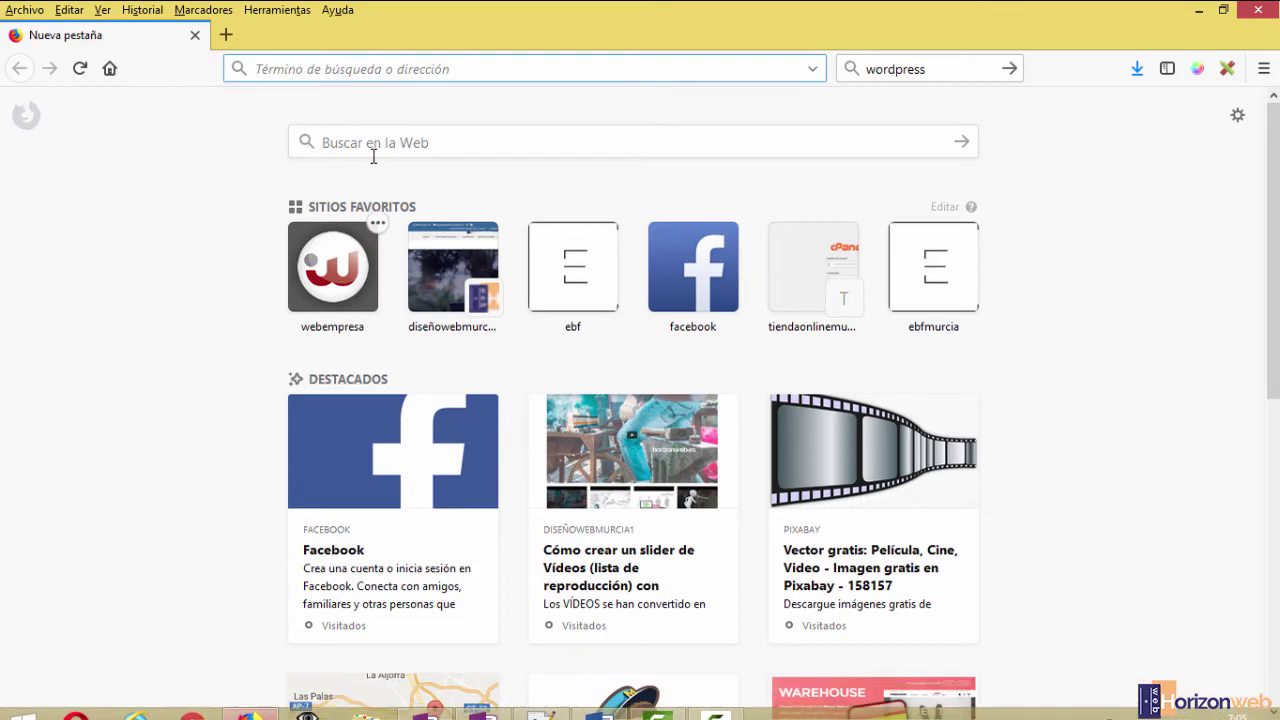
key(ctrl+v)
key(Return)
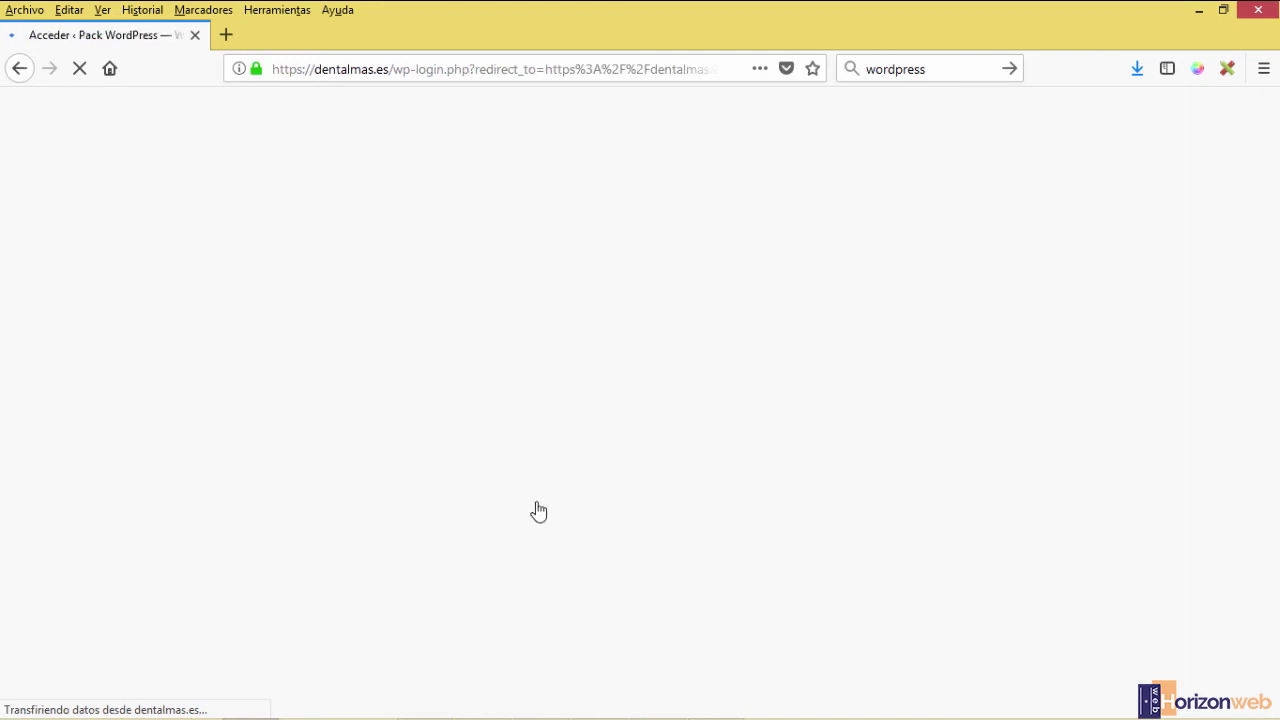
Copy the username from the Word document into the username field of the WordPress login form in Firefox
click(588, 704)
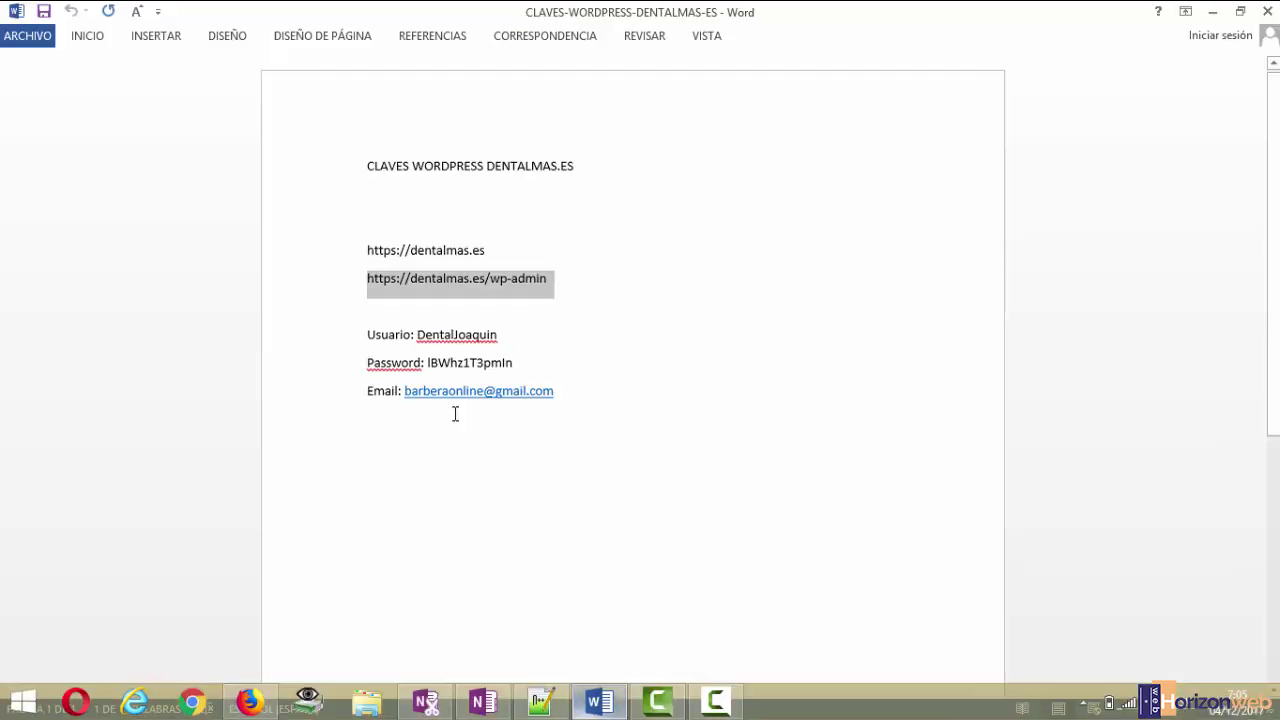
double_click(443, 336)
key(ctrl+c)
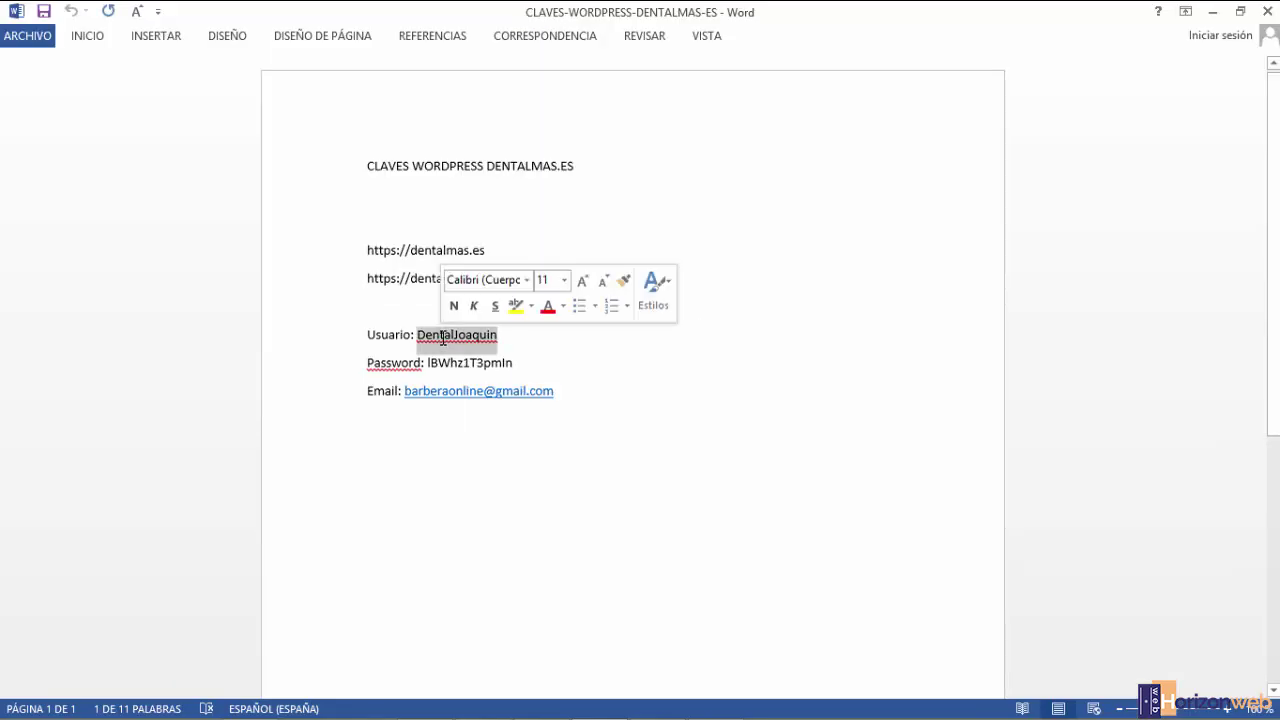
mouse_move(463, 716)
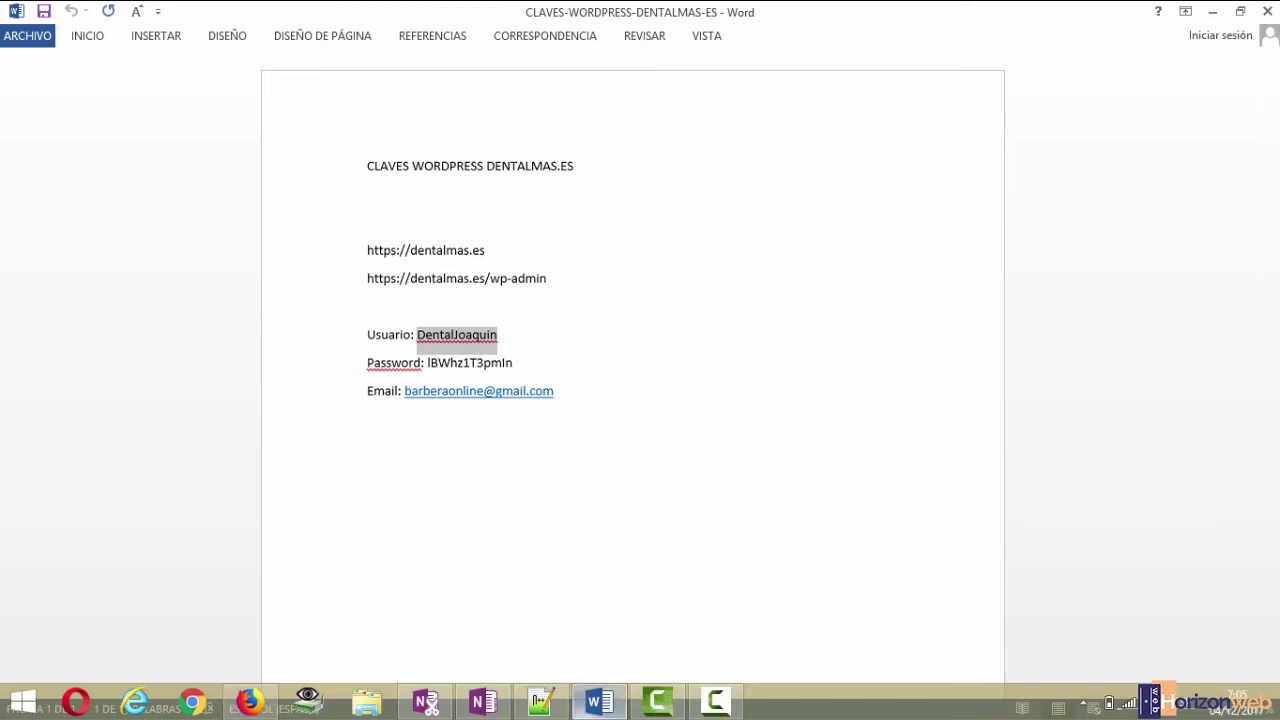
click(249, 708)
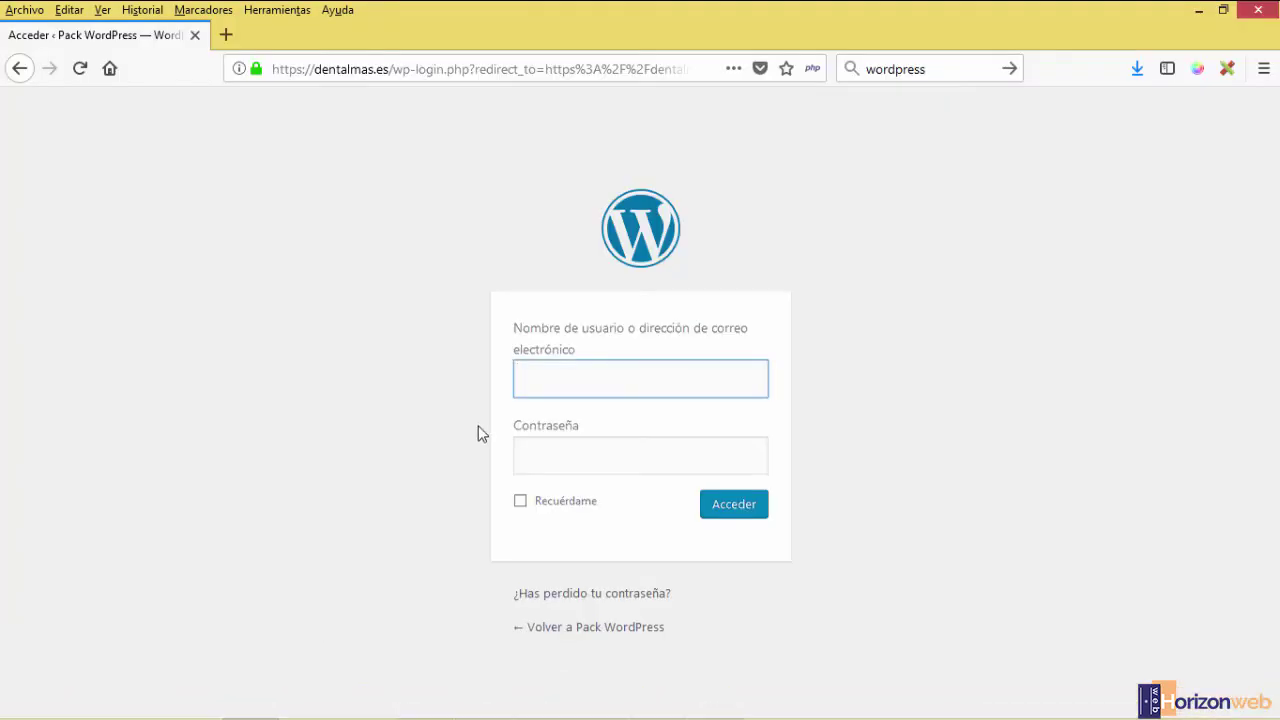
key(ctrl+v)
Copy the account password from the Word document into the Contraseña field in Firefox and log in to WordPress
click(591, 457)
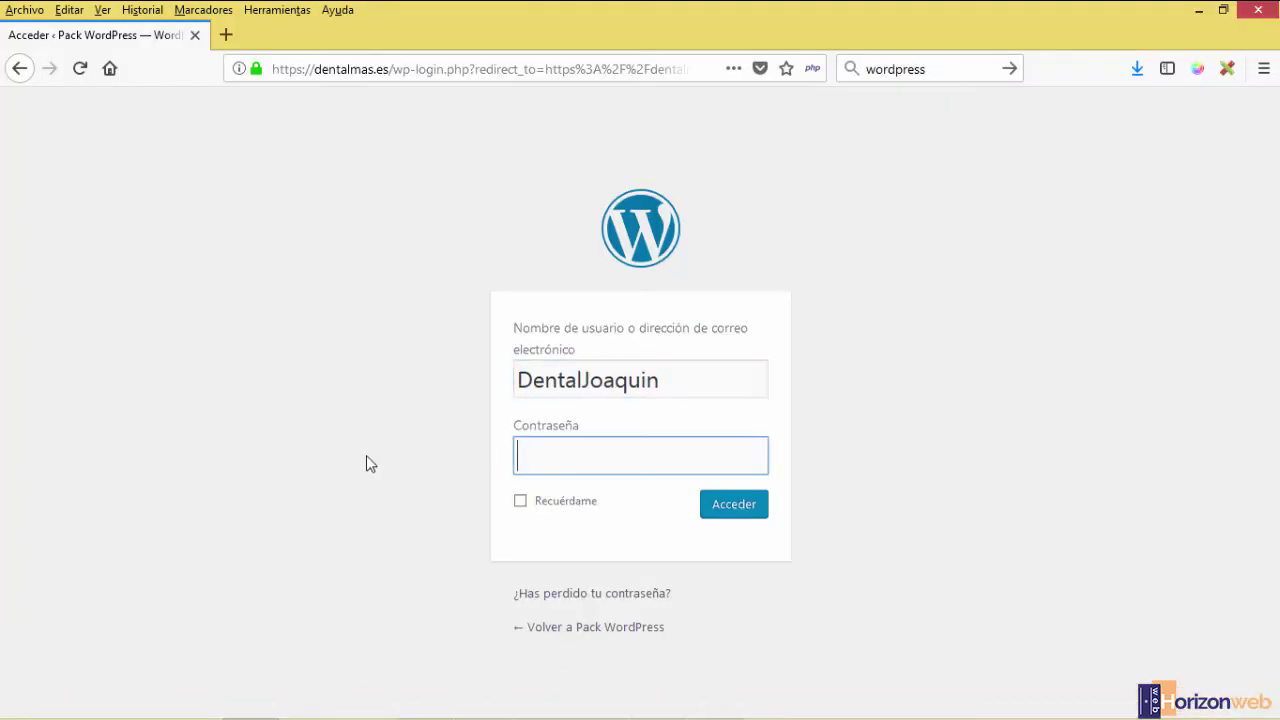
key(alt+Tab)
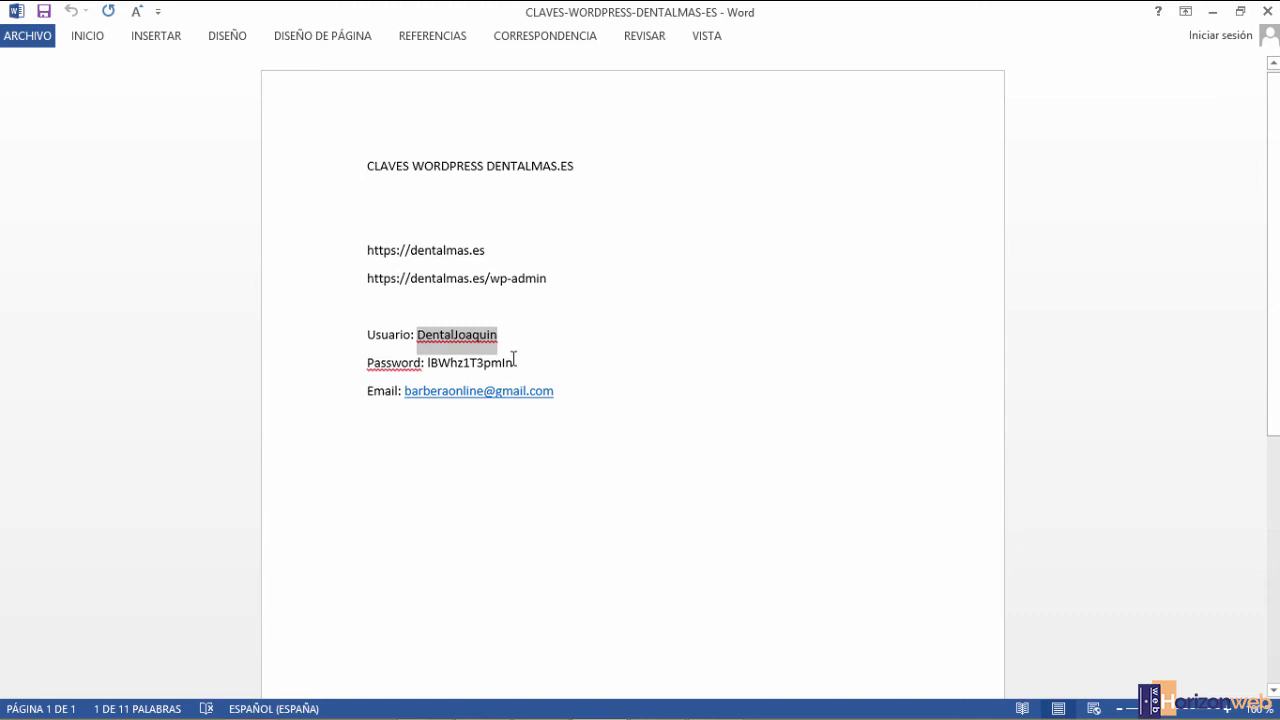
drag(514, 360, 430, 365)
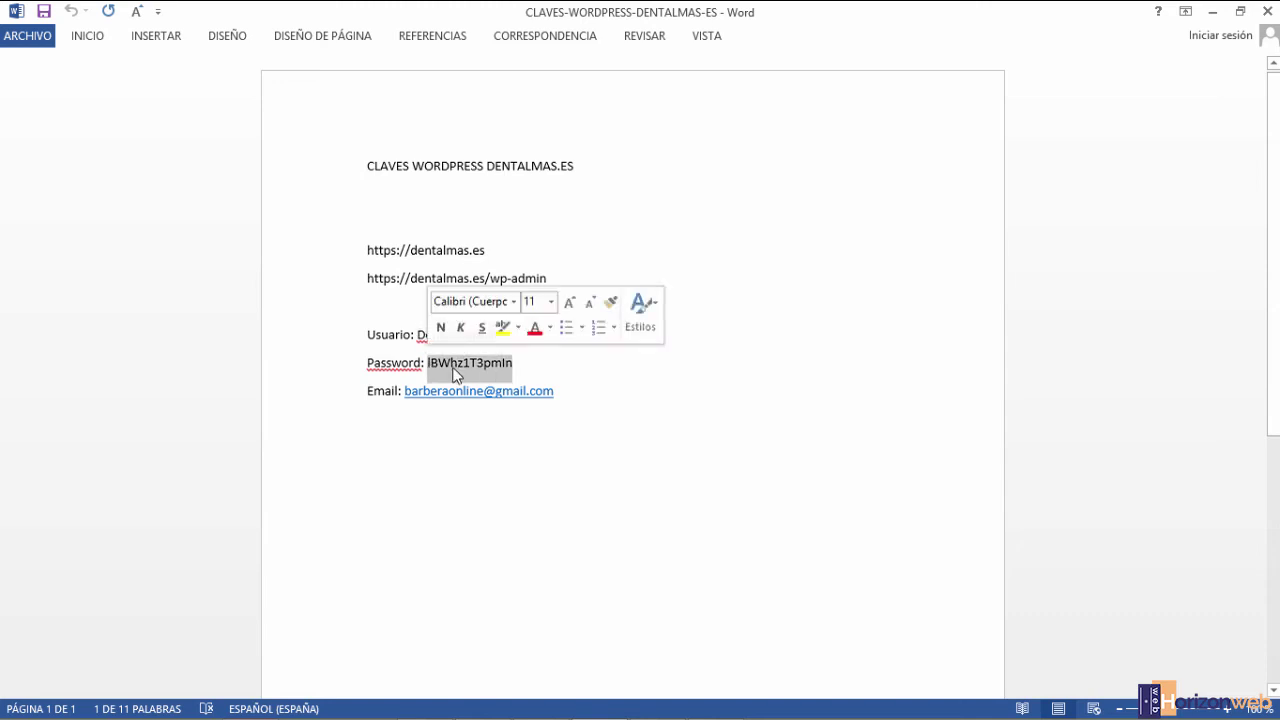
key(alt+Tab)
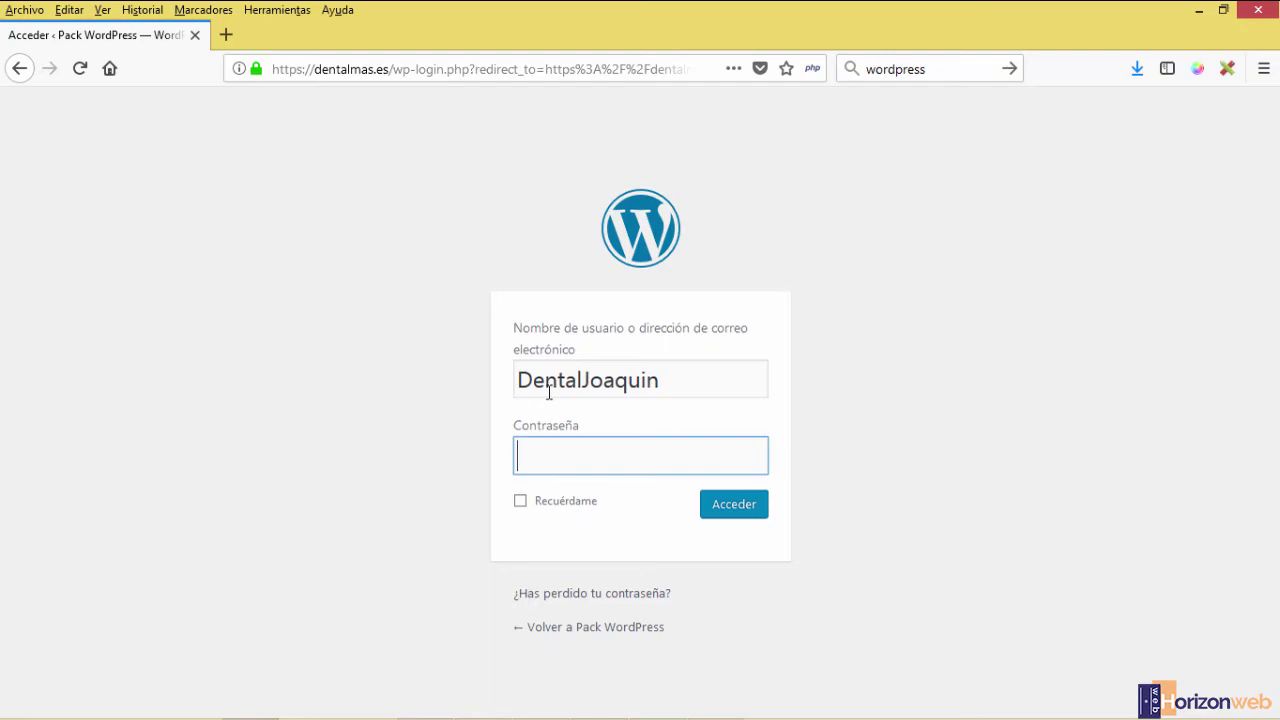
key(ctrl+v)
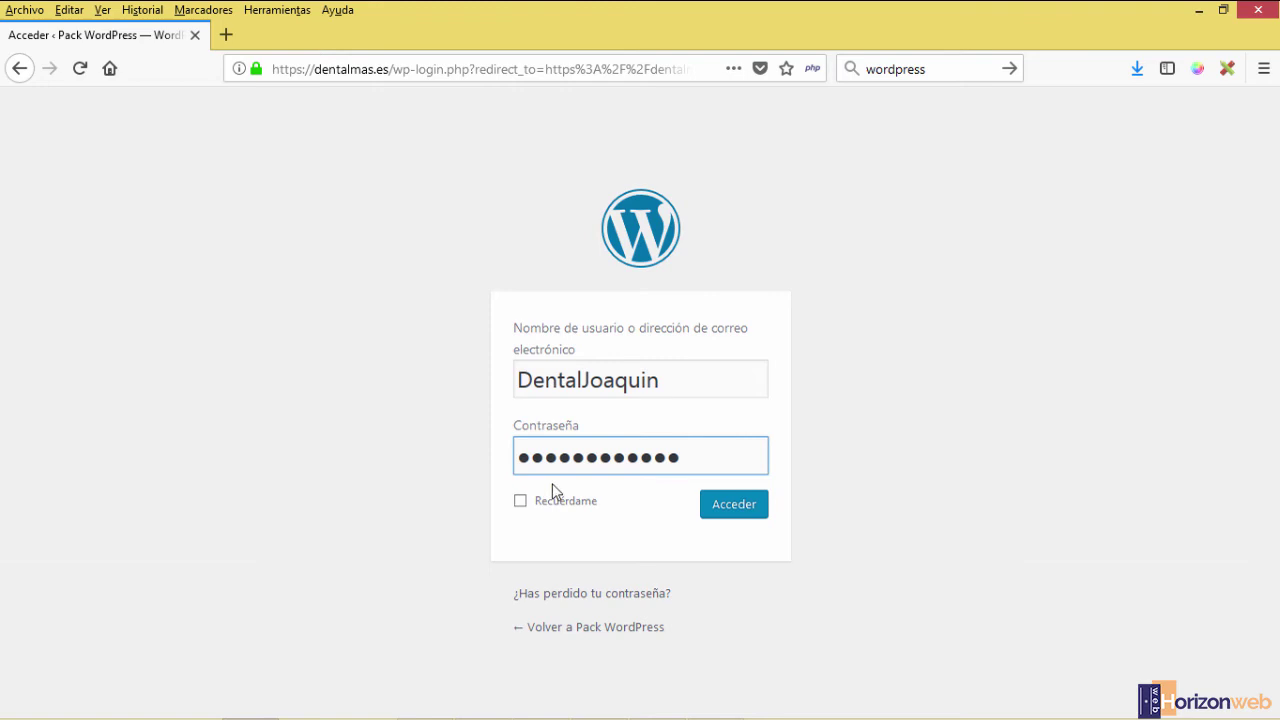
click(729, 512)
click(475, 240)
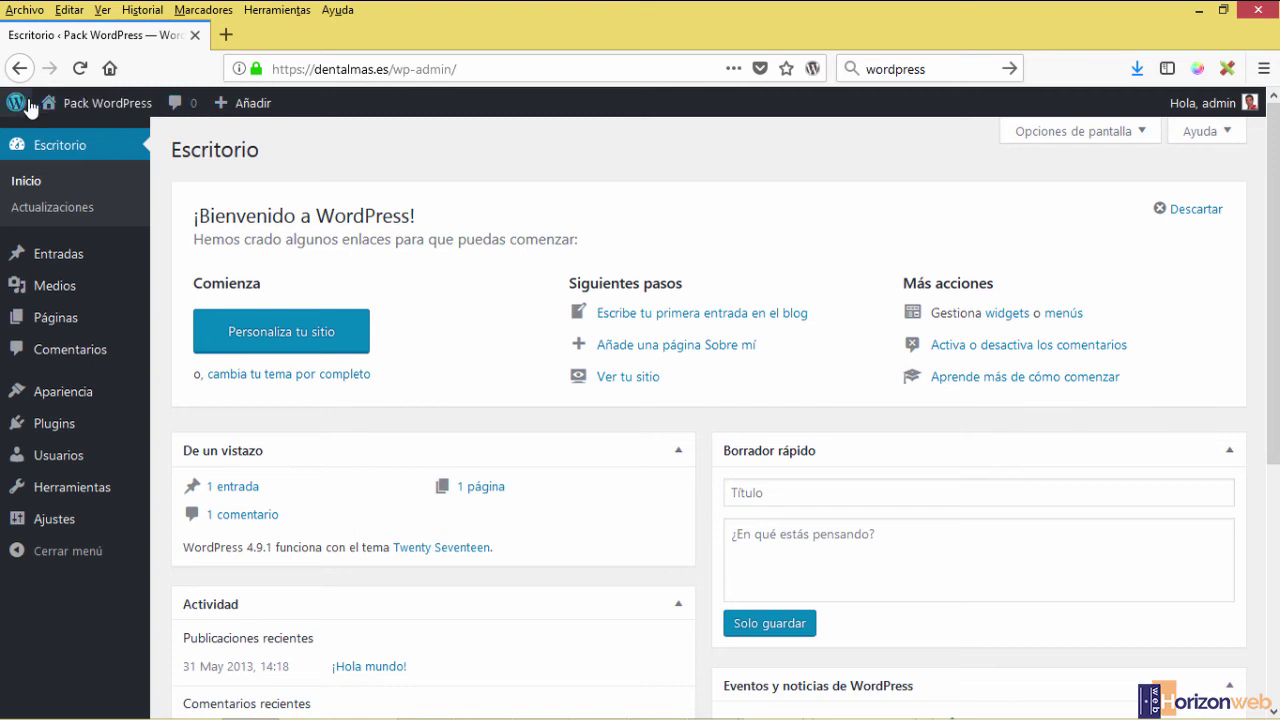
Open the Acerca de WordPress page in a new browser tab and switch to it
mouse_move(16, 102)
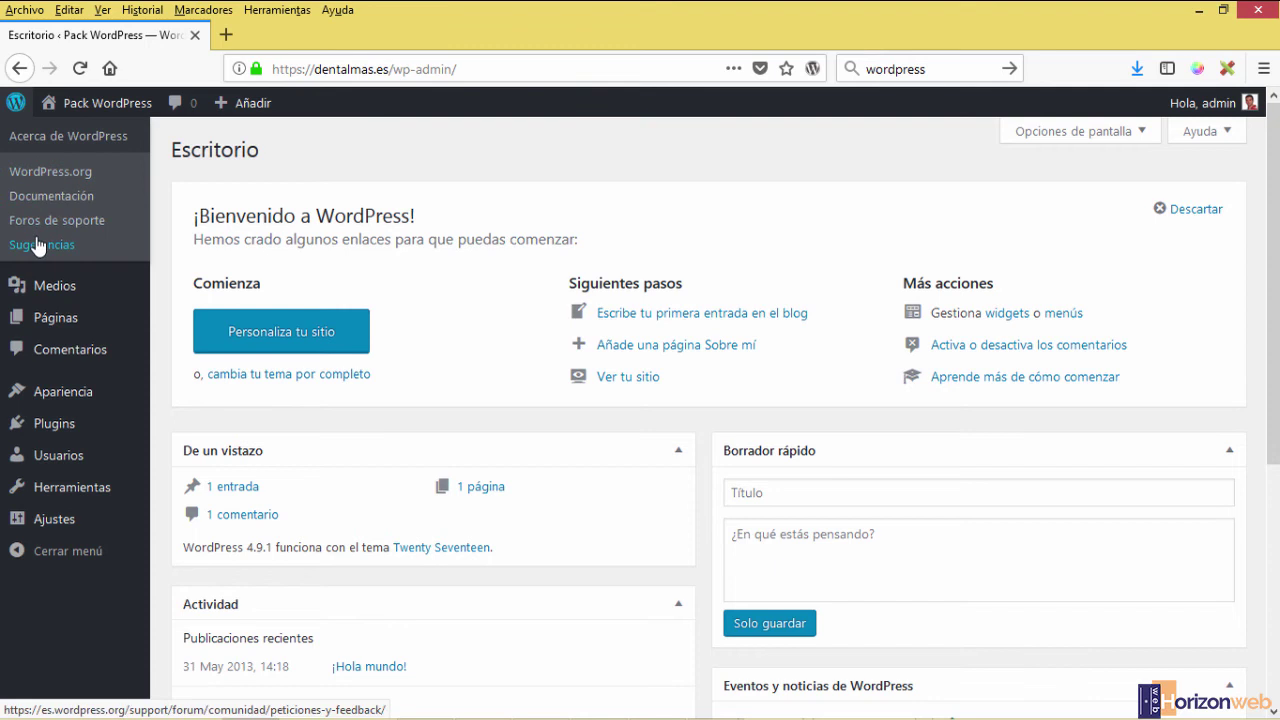
right_click(56, 138)
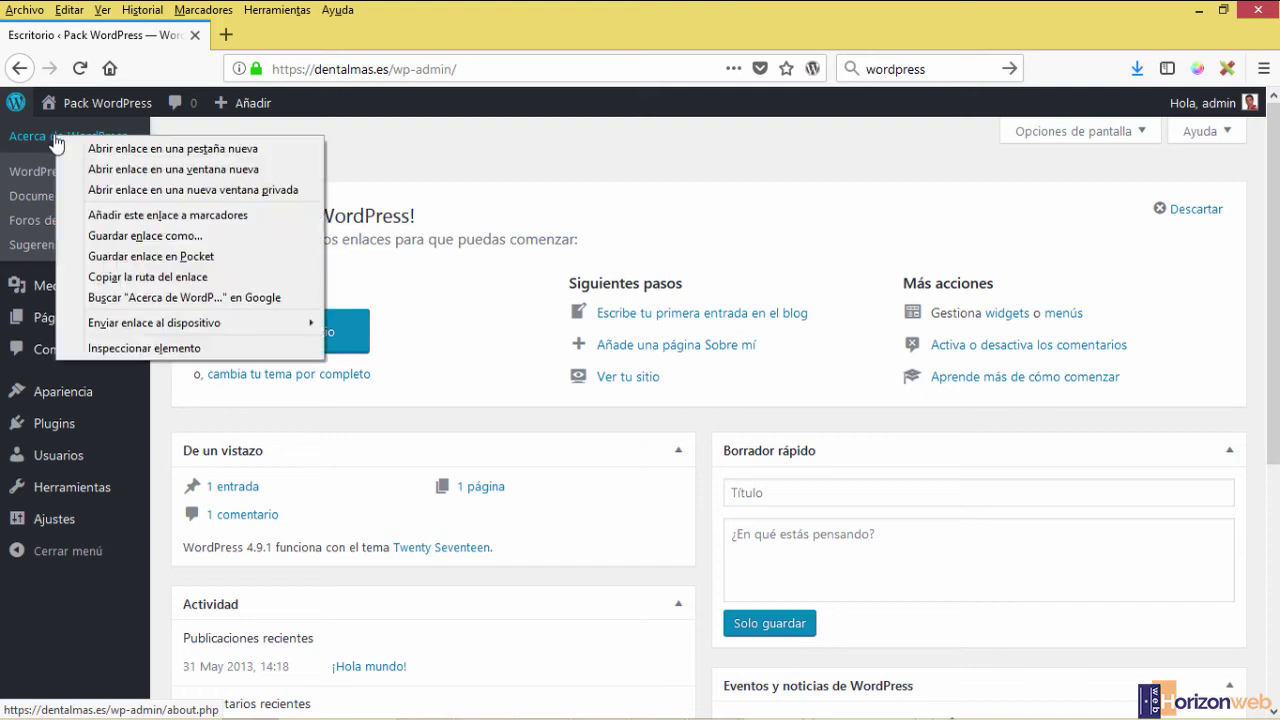
click(150, 149)
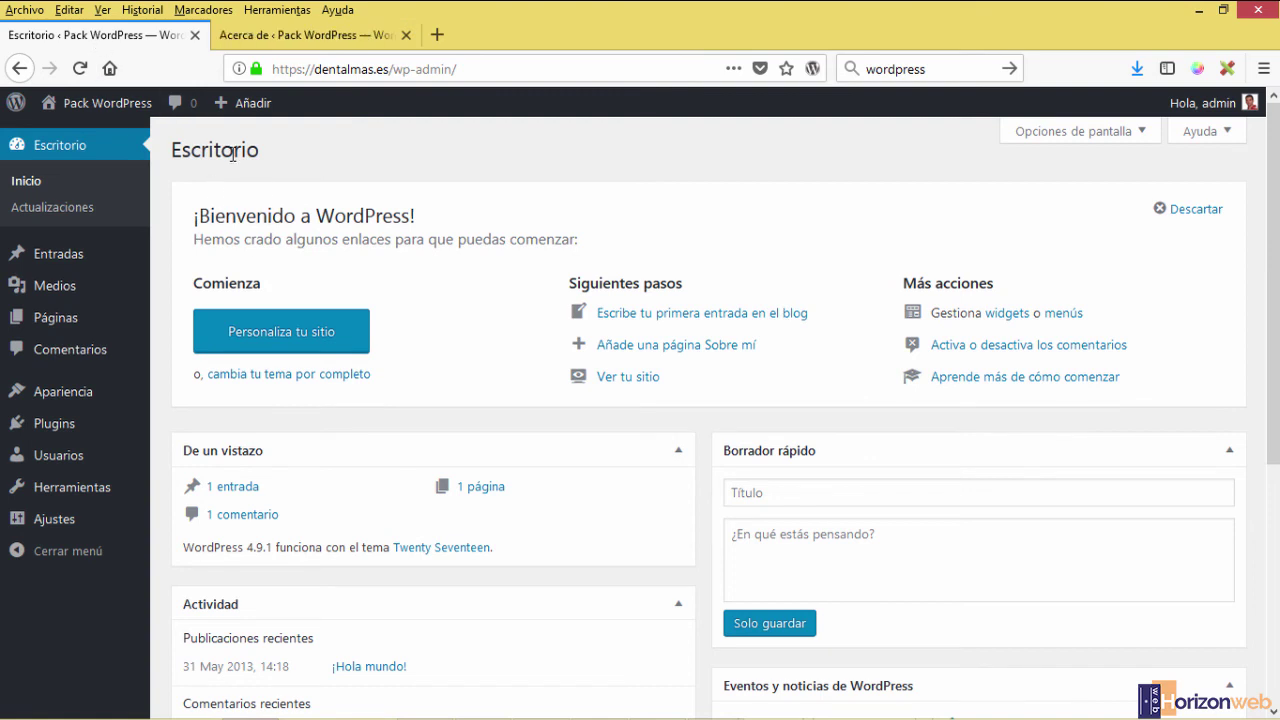
click(325, 42)
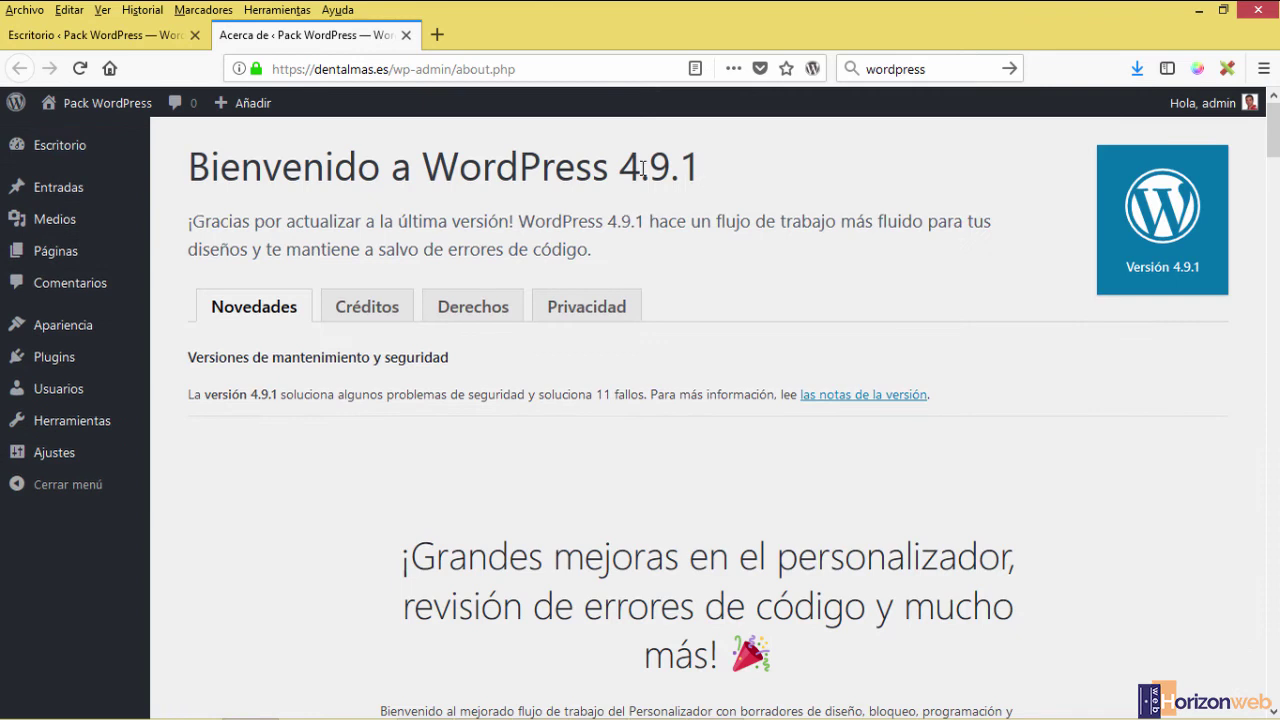
Examine the welcome heading of the Acerca de page, highlighting the installed WordPress version number
drag(700, 168, 215, 170)
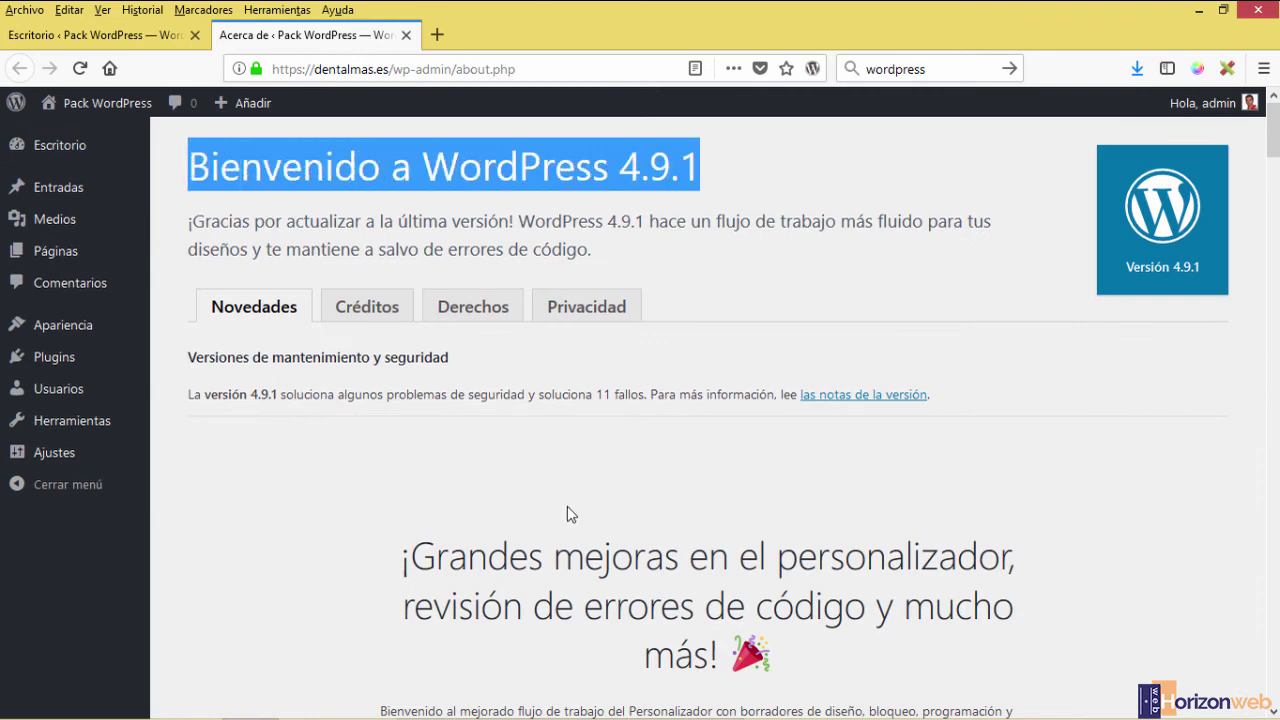
click(651, 219)
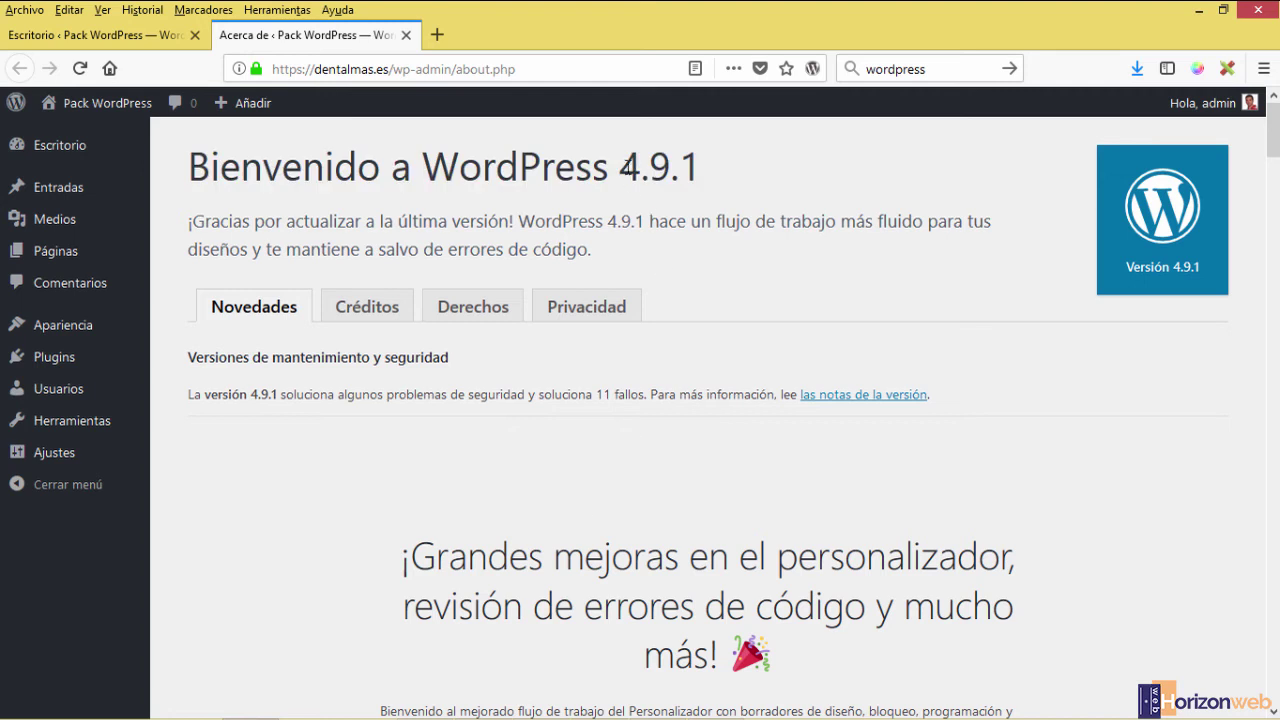
drag(626, 167, 700, 168)
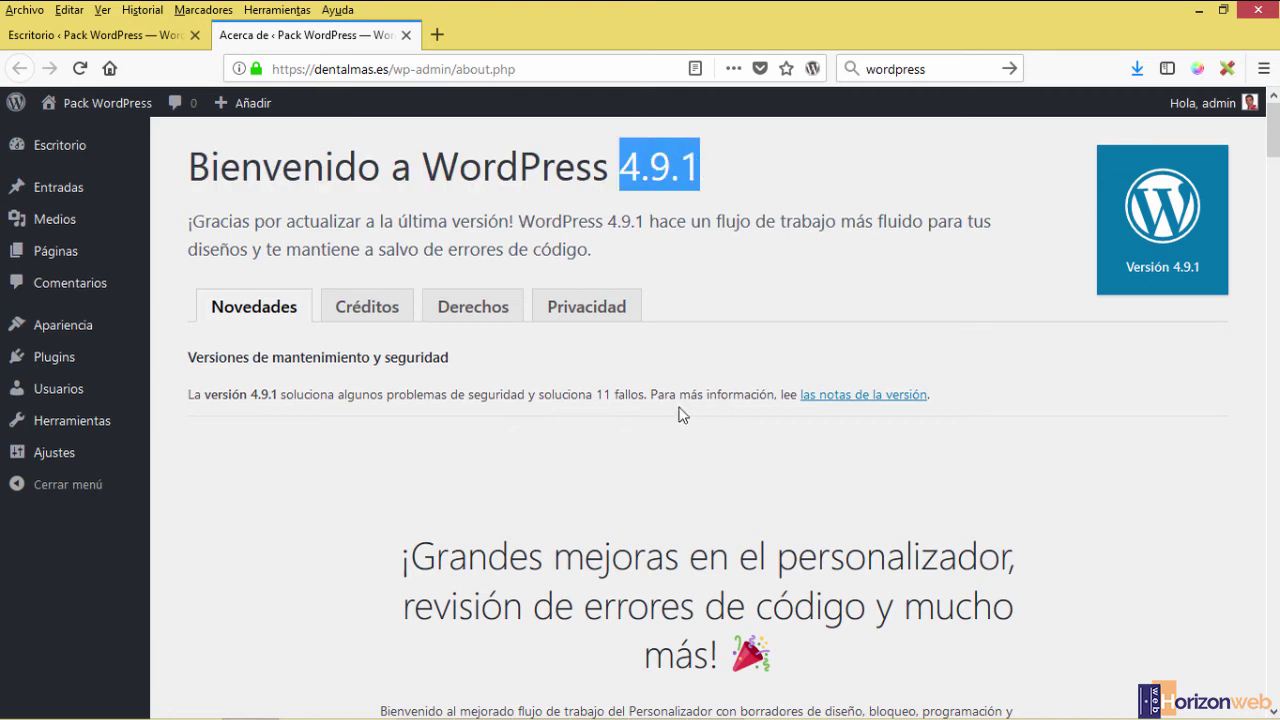
click(616, 460)
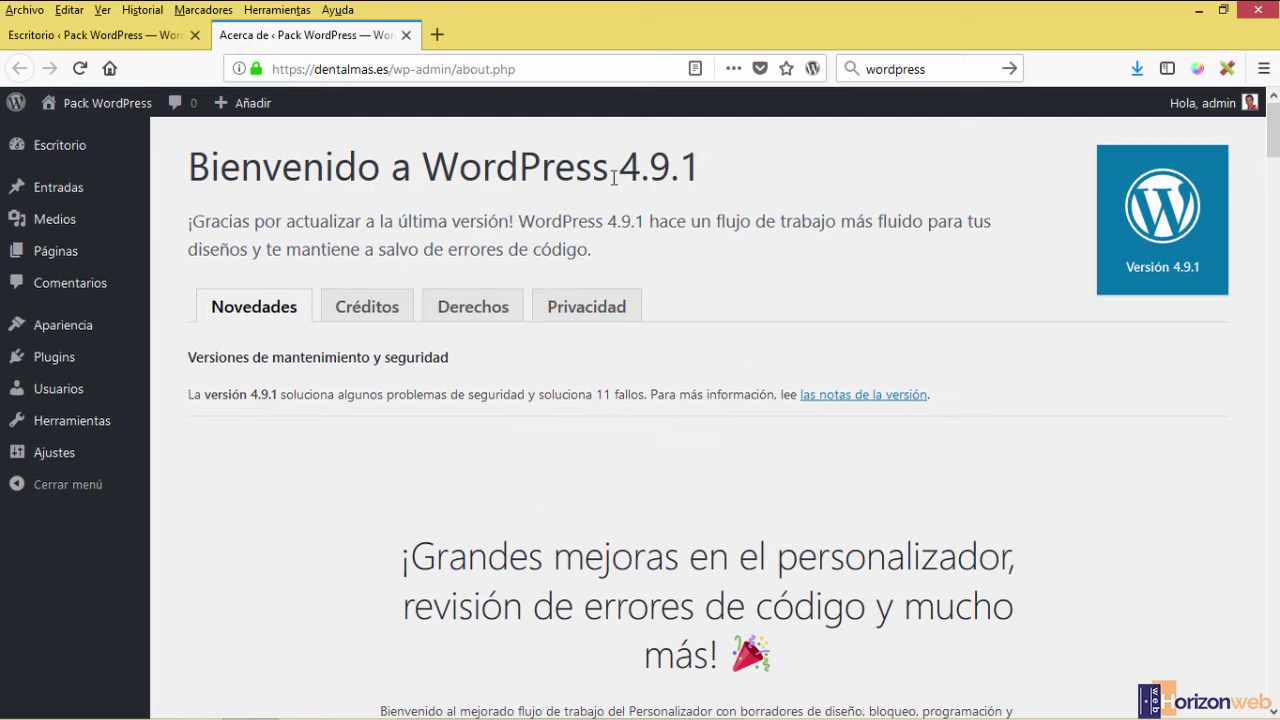
double_click(645, 173)
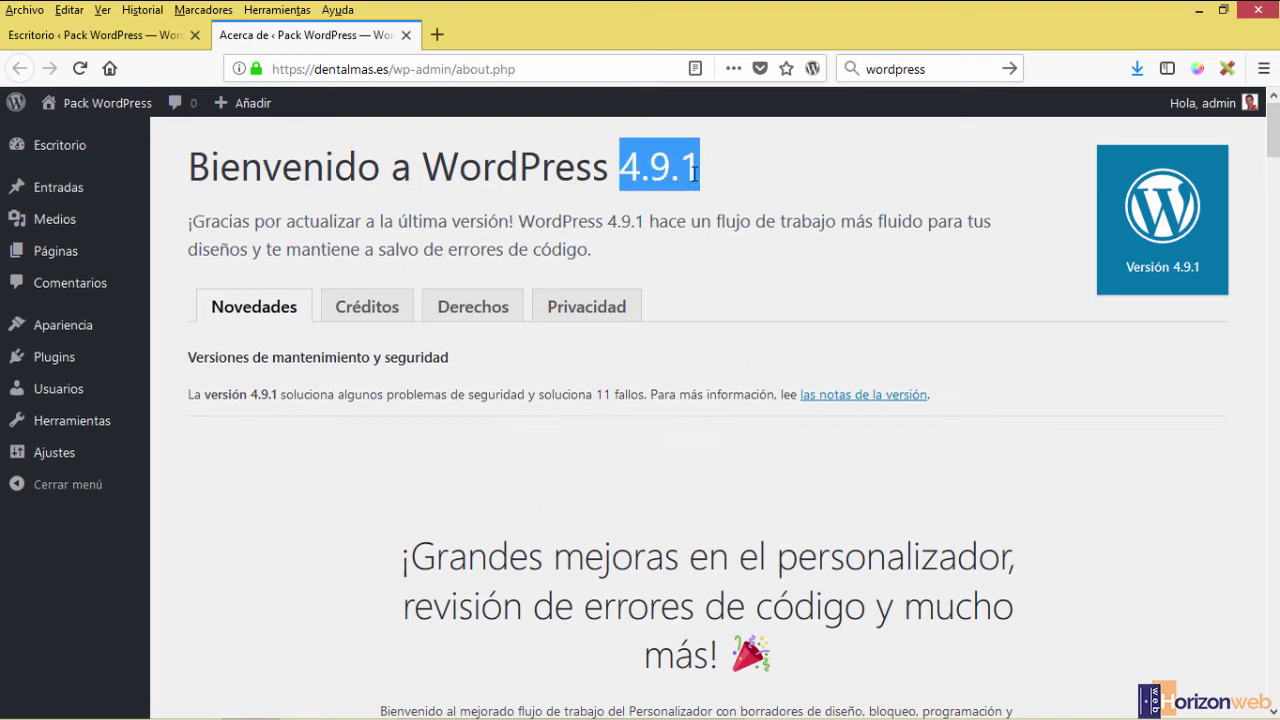
click(360, 507)
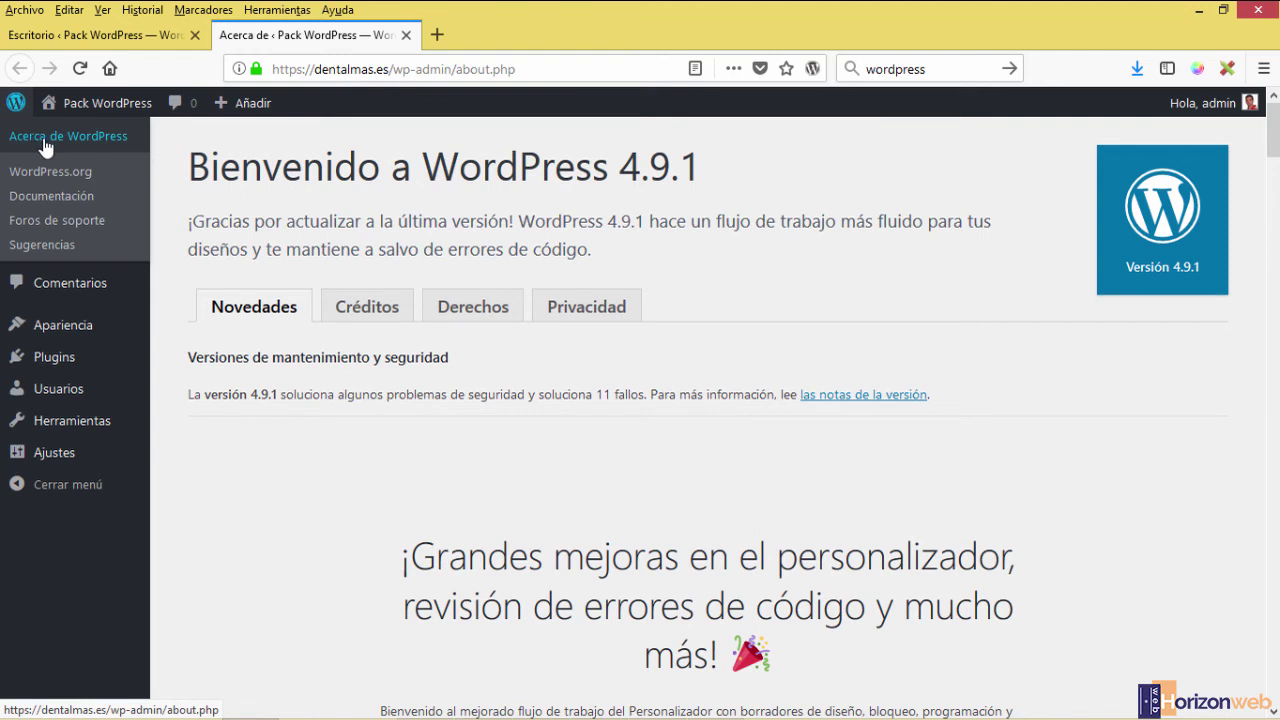
drag(700, 170, 434, 170)
click(365, 482)
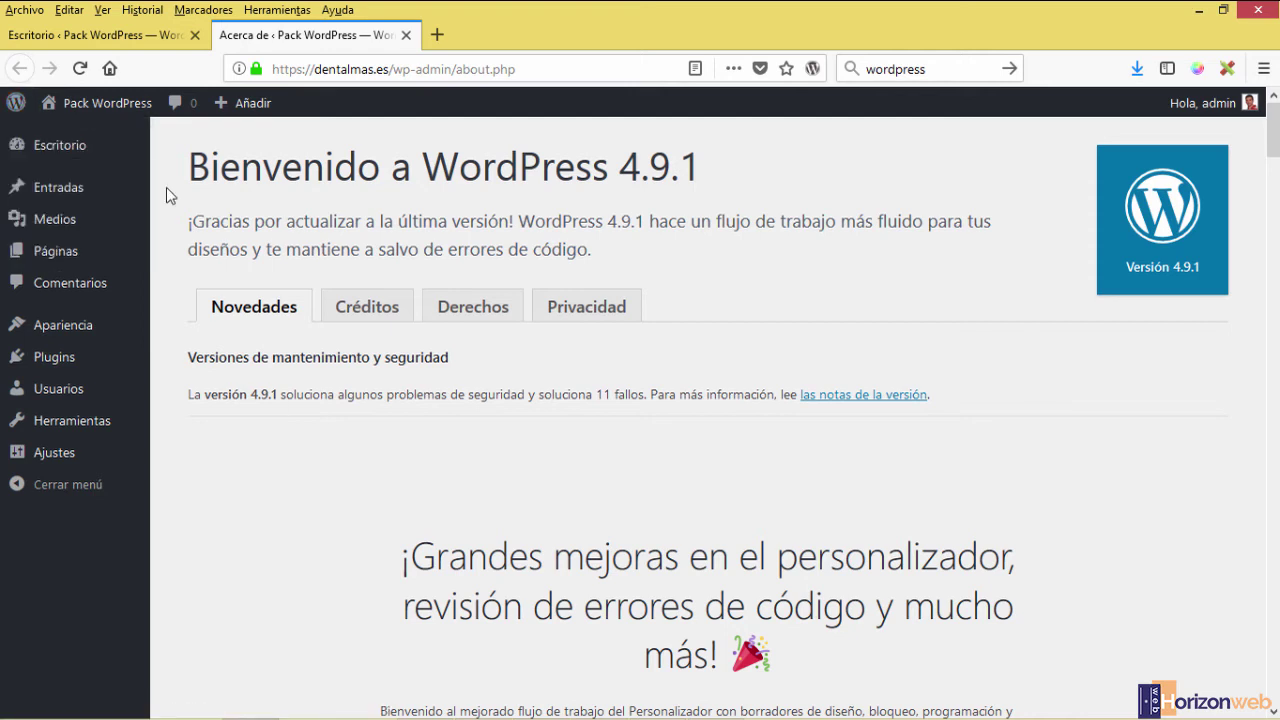
Open the public site with Visitar sitio in a new browser tab and close the Acerca de tab
mouse_move(62, 106)
mouse_move(128, 110)
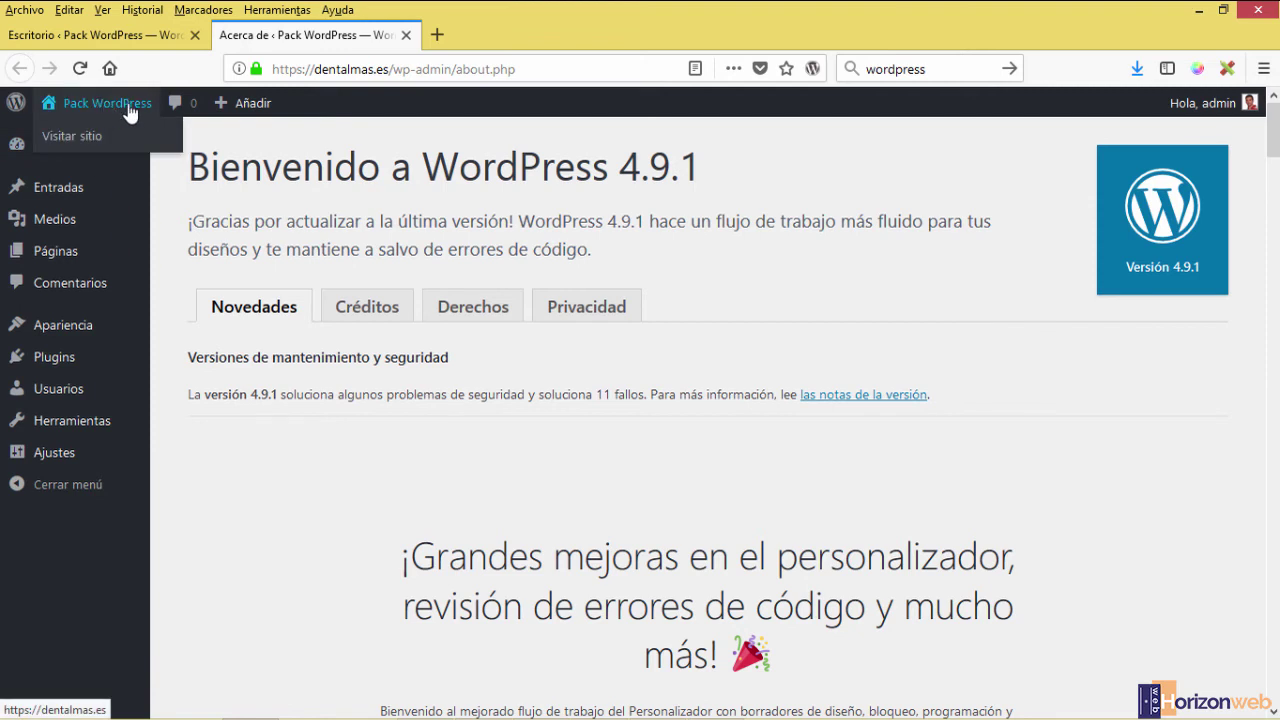
right_click(69, 146)
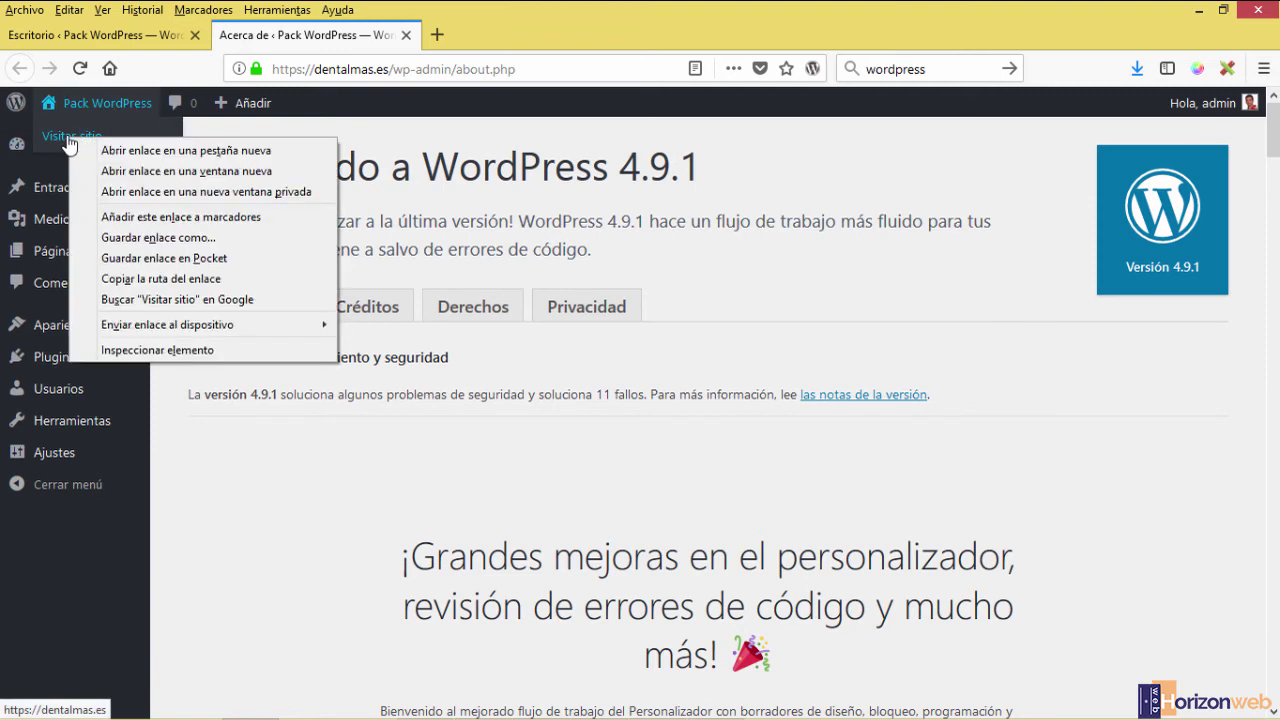
click(104, 151)
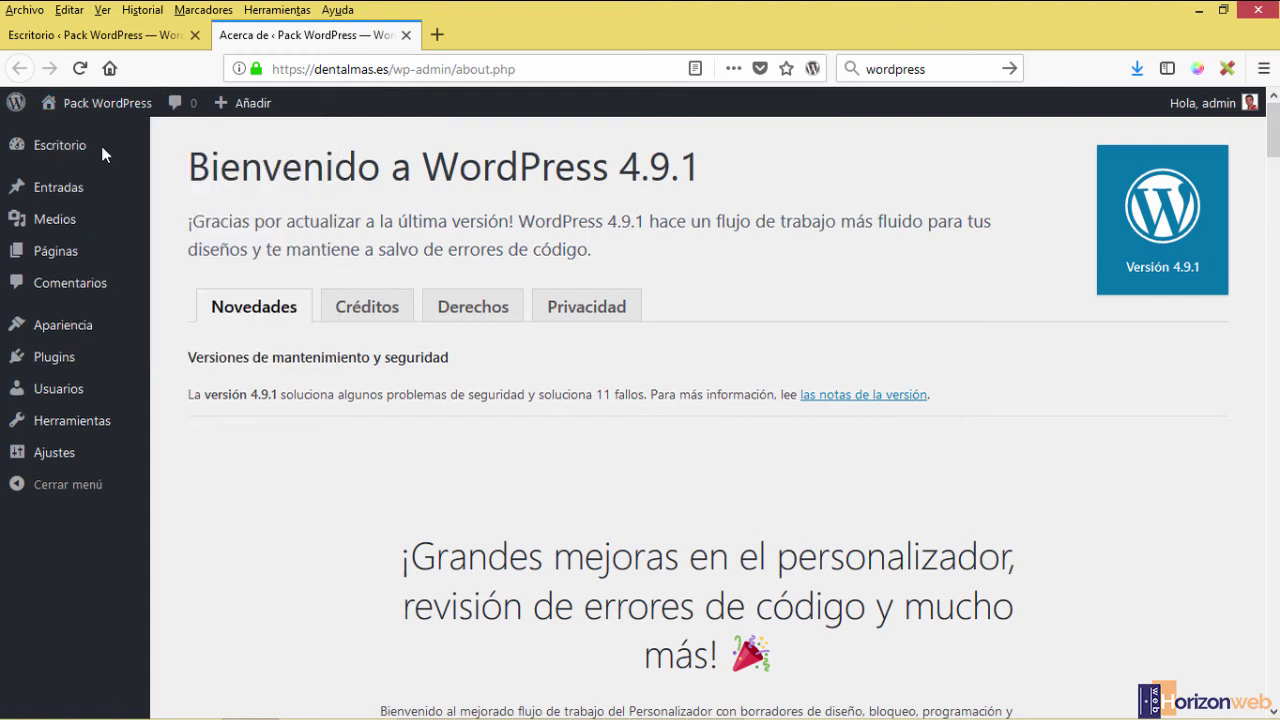
click(406, 35)
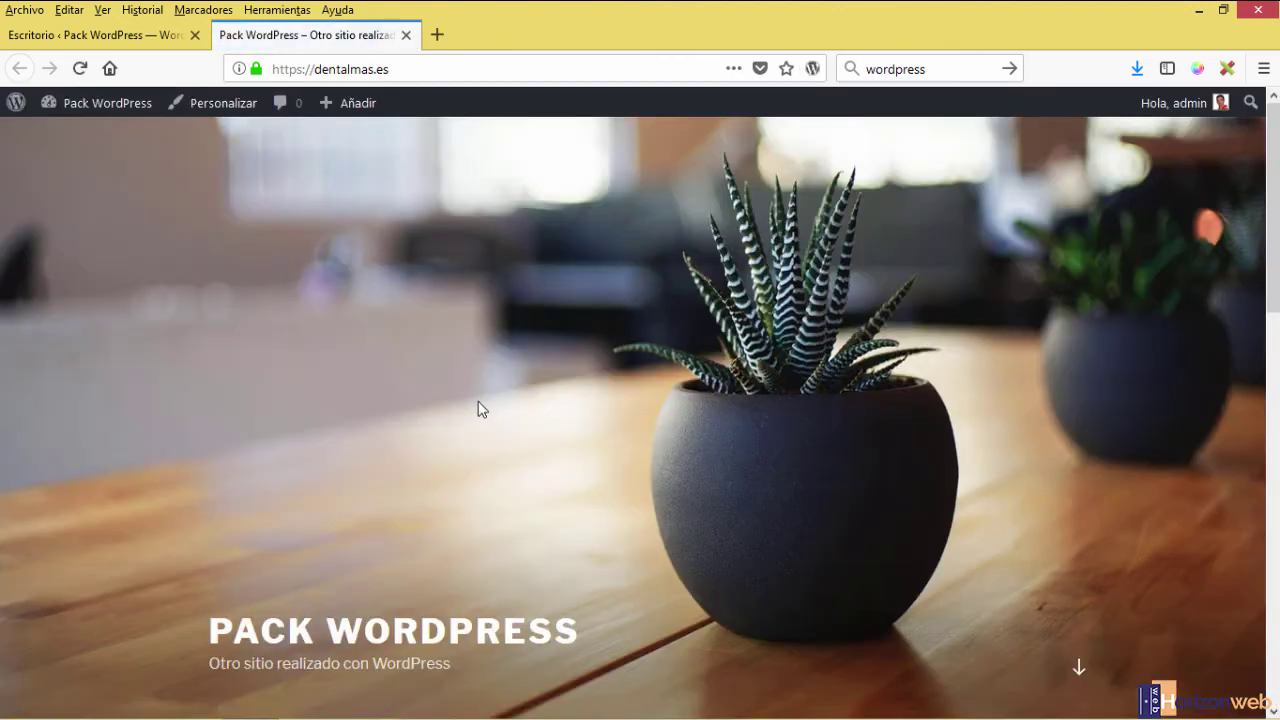
Look over the public home page's header, entries and sidebar, and compare it with the admin dashboard
scroll(478, 402, down, 6)
scroll(479, 405, down, 3)
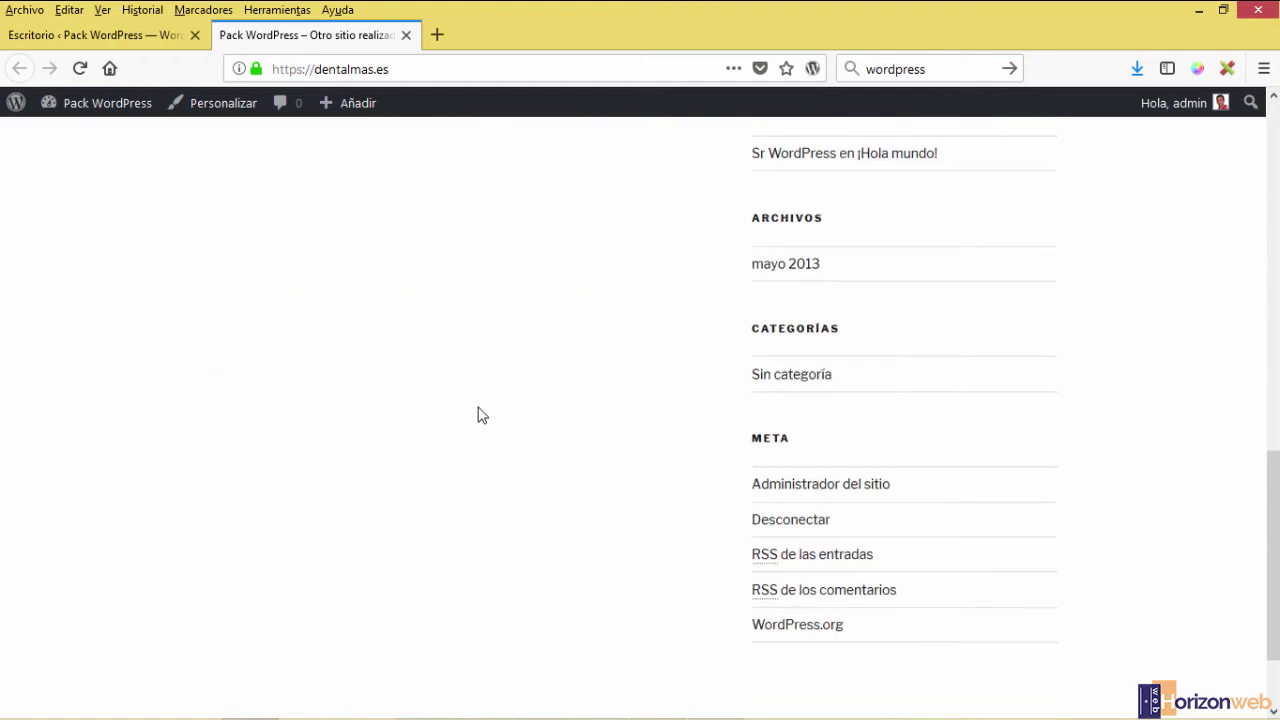
scroll(477, 410, up, 10)
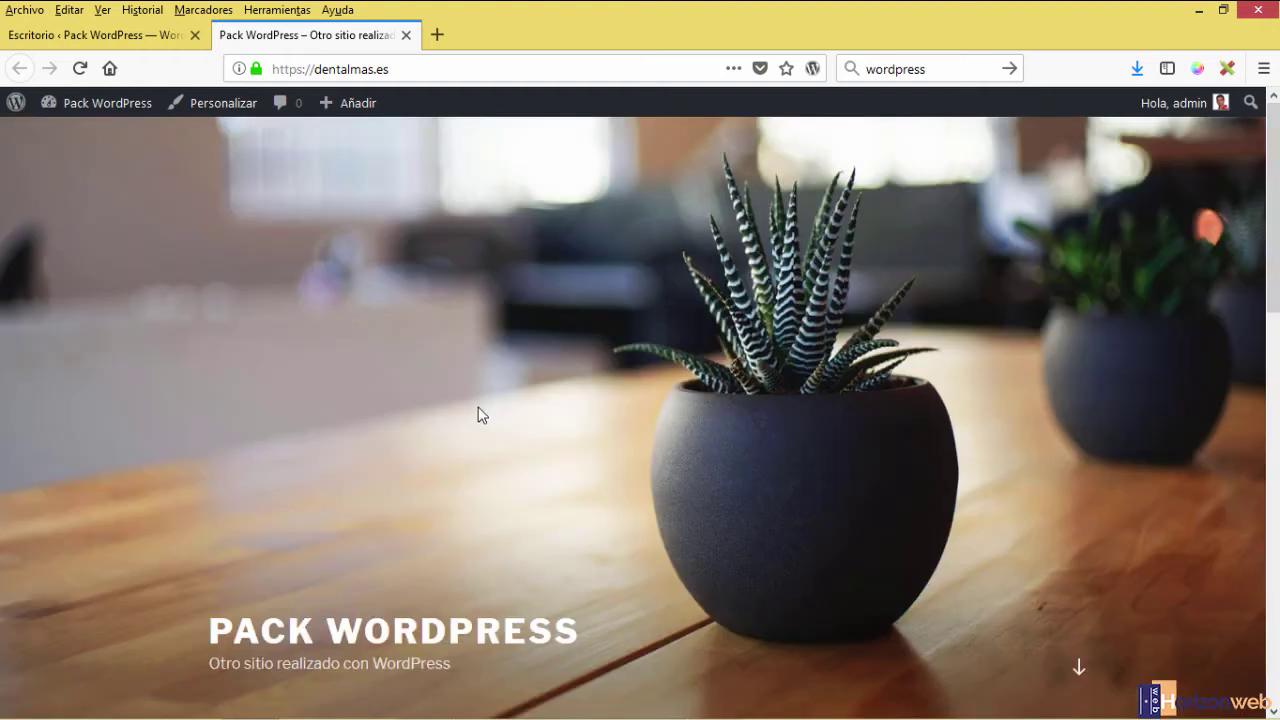
scroll(478, 414, down, 8)
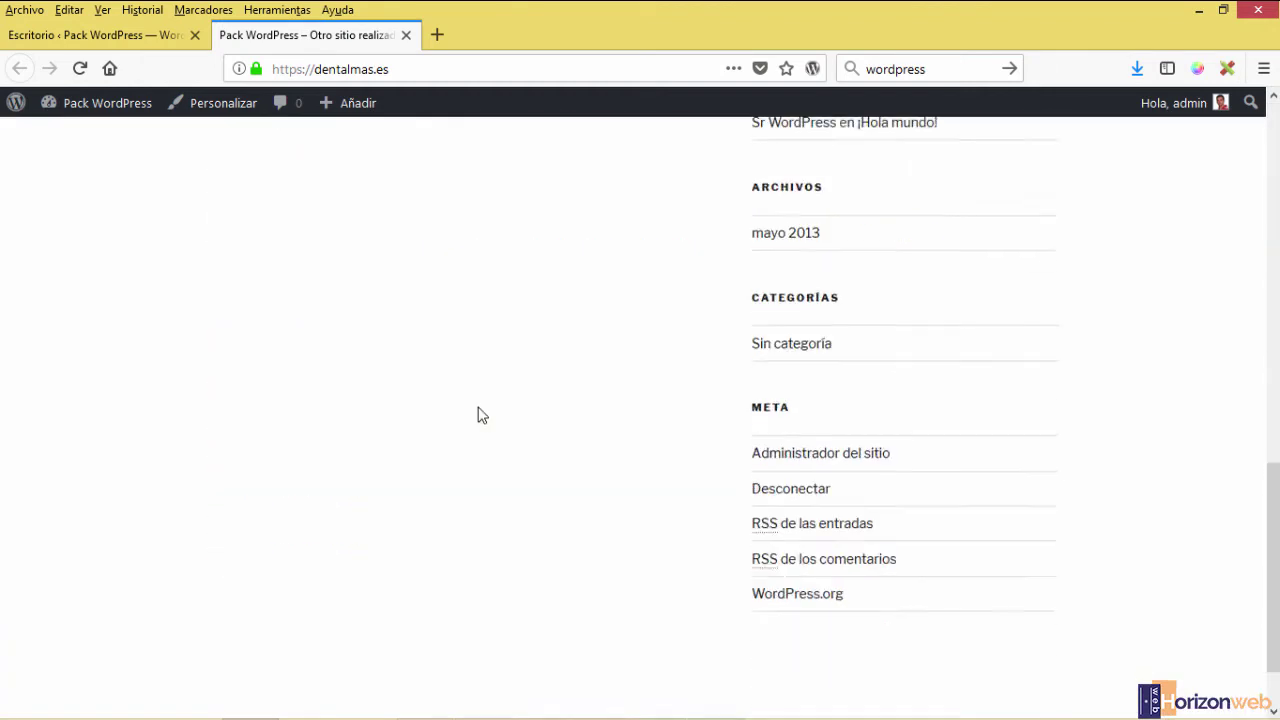
scroll(478, 412, up, 6)
scroll(479, 407, up, 3)
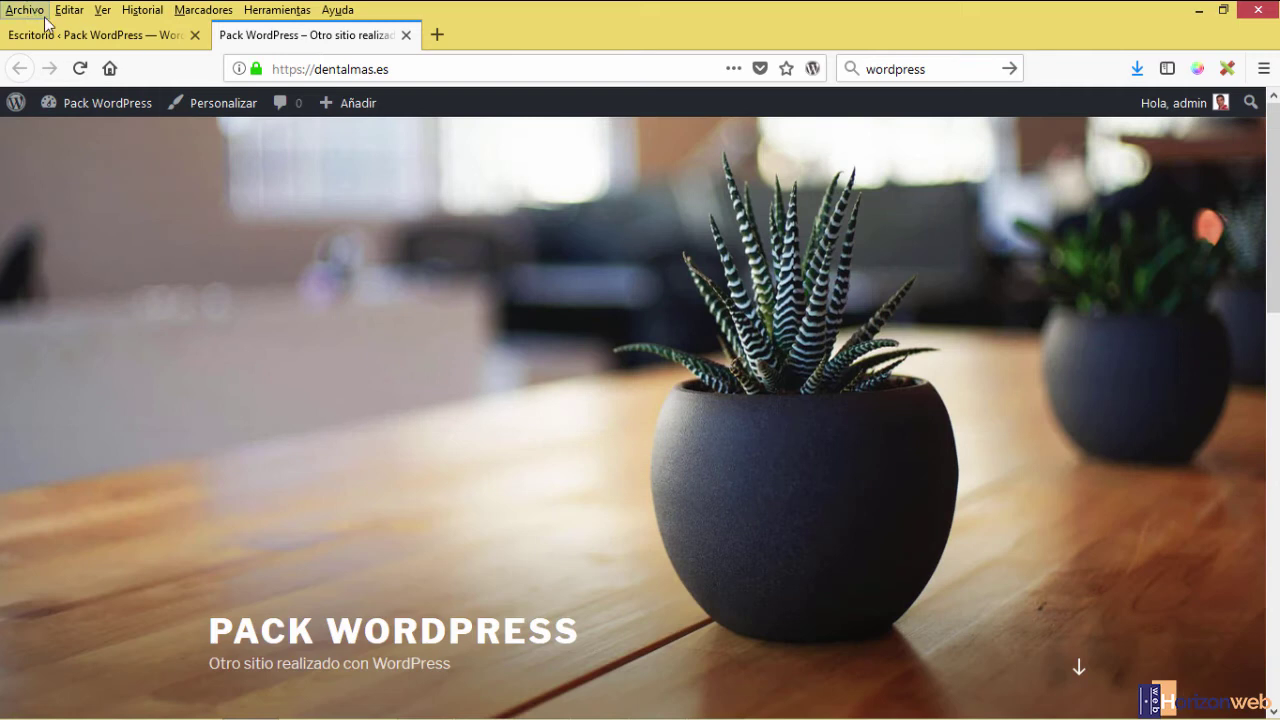
click(155, 36)
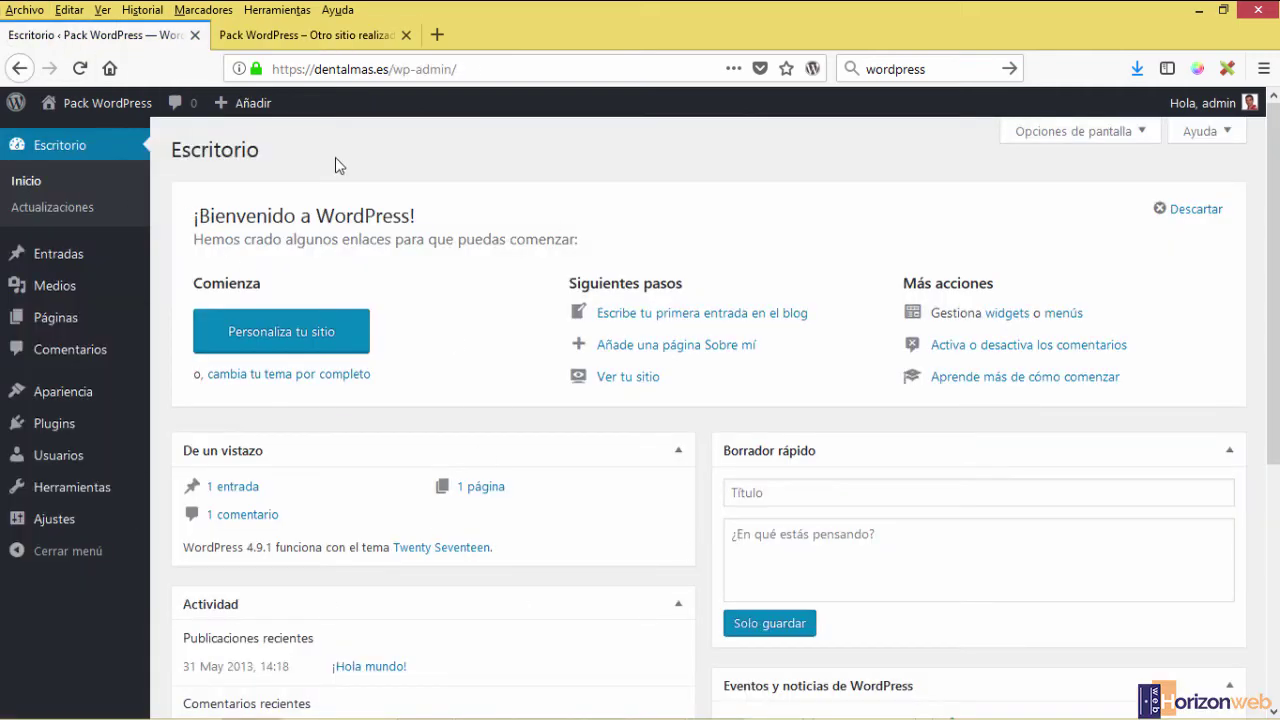
click(340, 38)
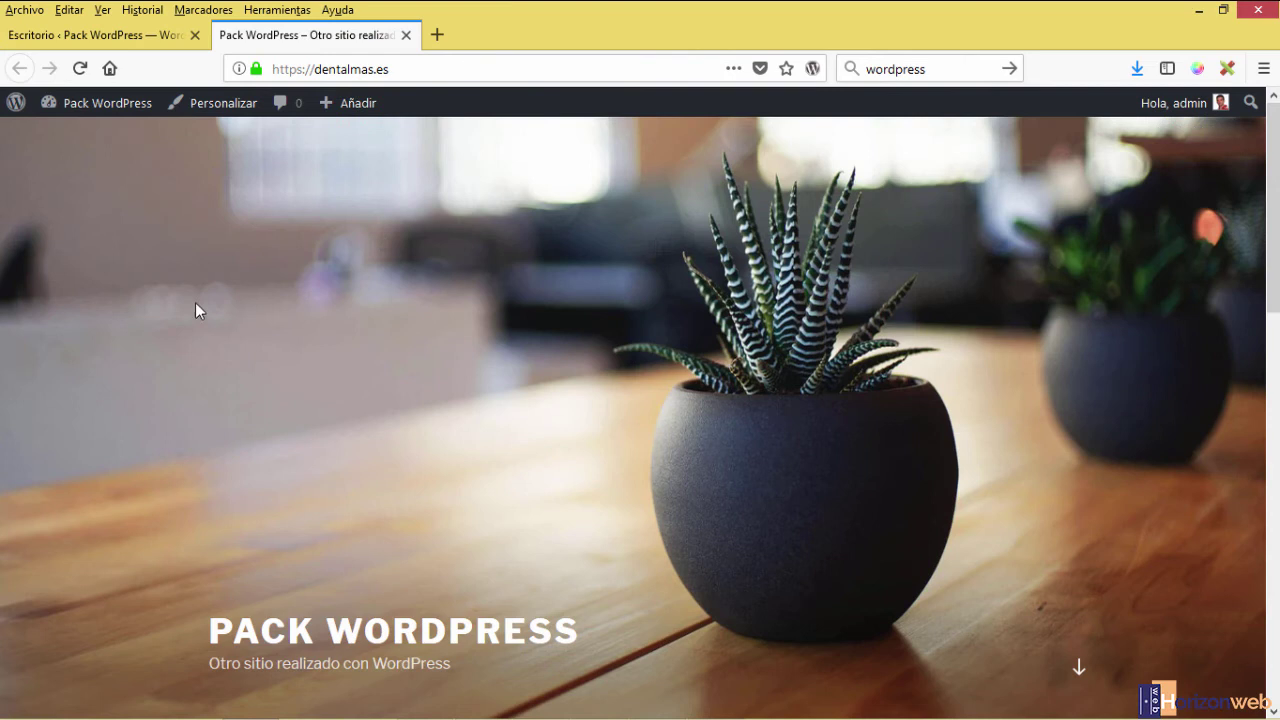
scroll(204, 380, down, 5)
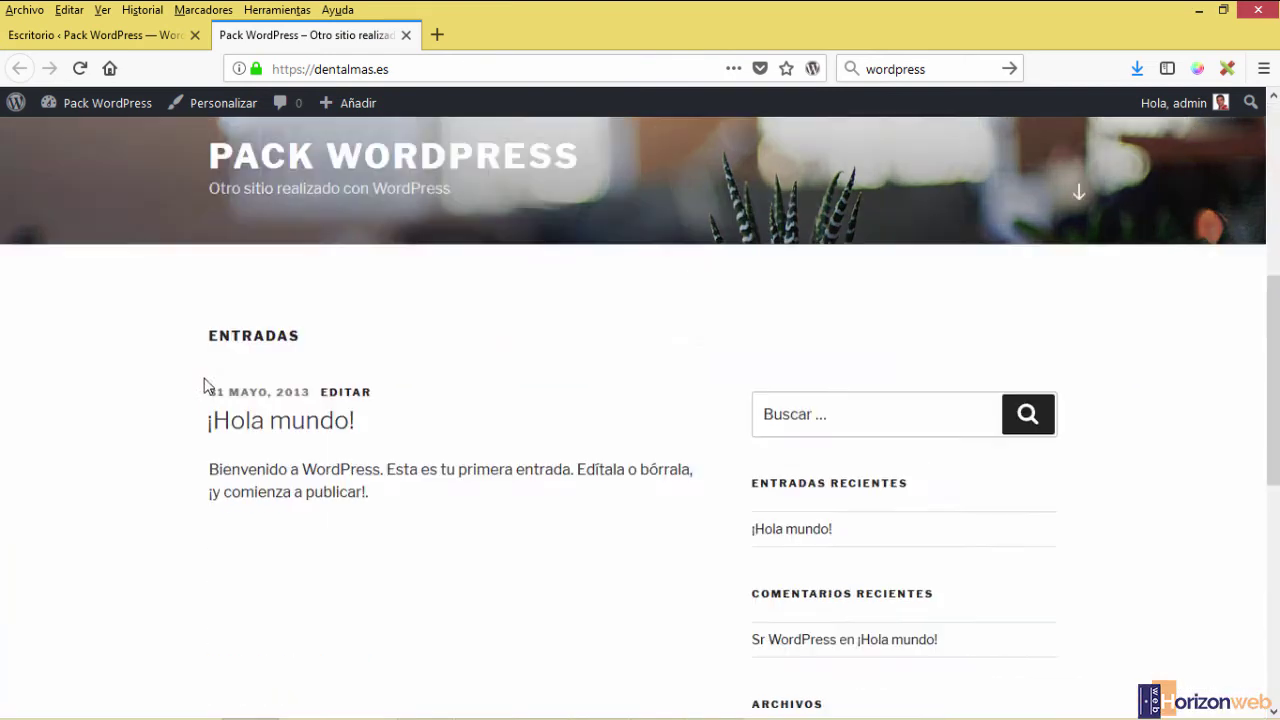
Review the public home page's header image and Hola mundo entry again, and return to the Escritorio browser tab
scroll(349, 446, up, 5)
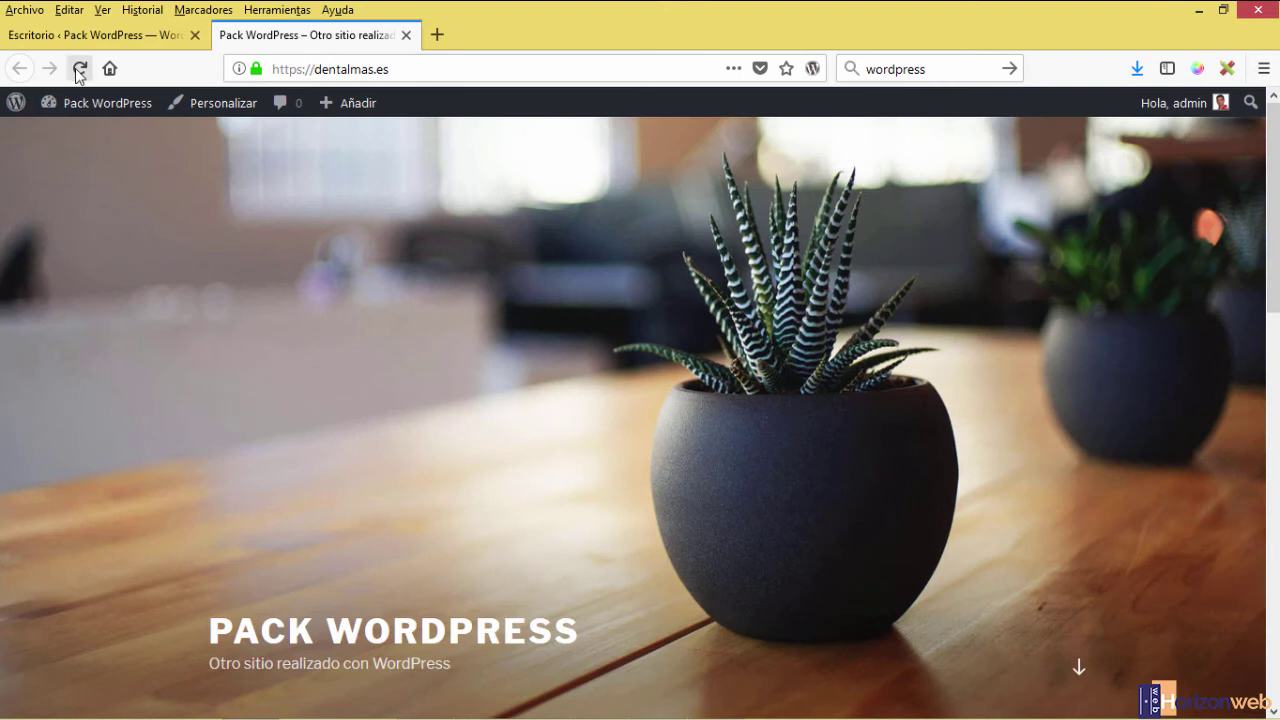
scroll(589, 509, down, 5)
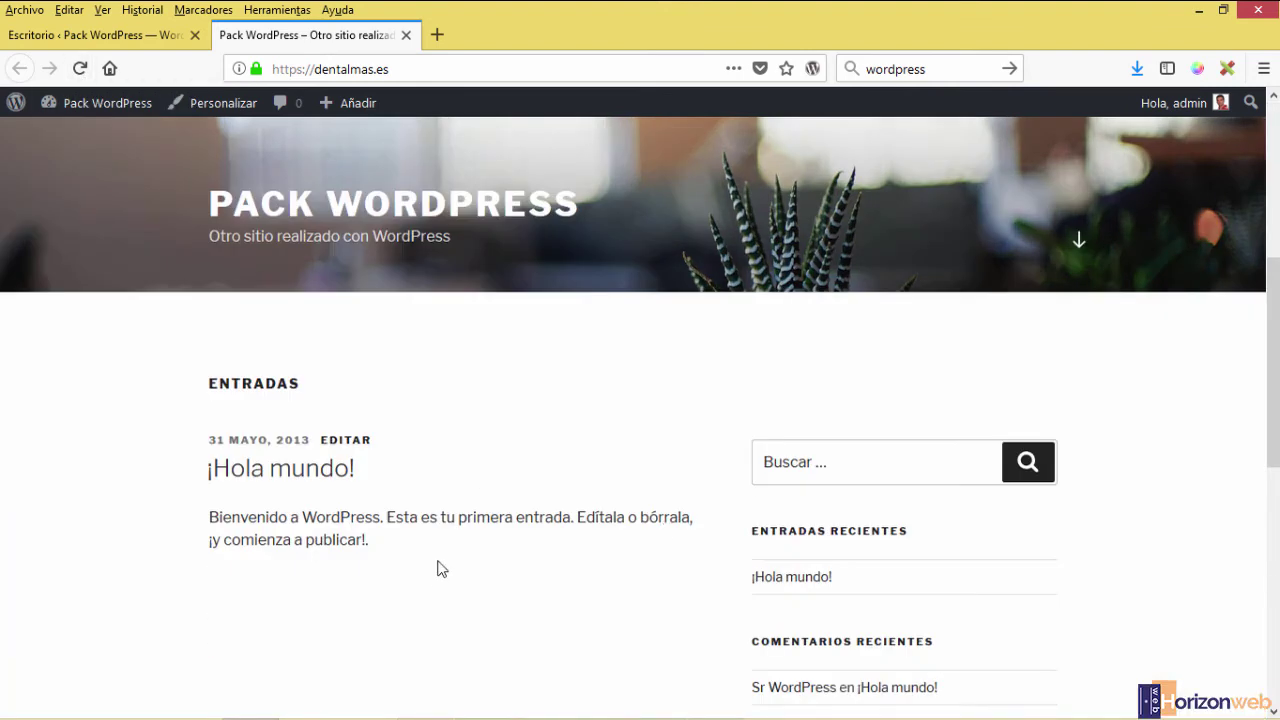
click(64, 44)
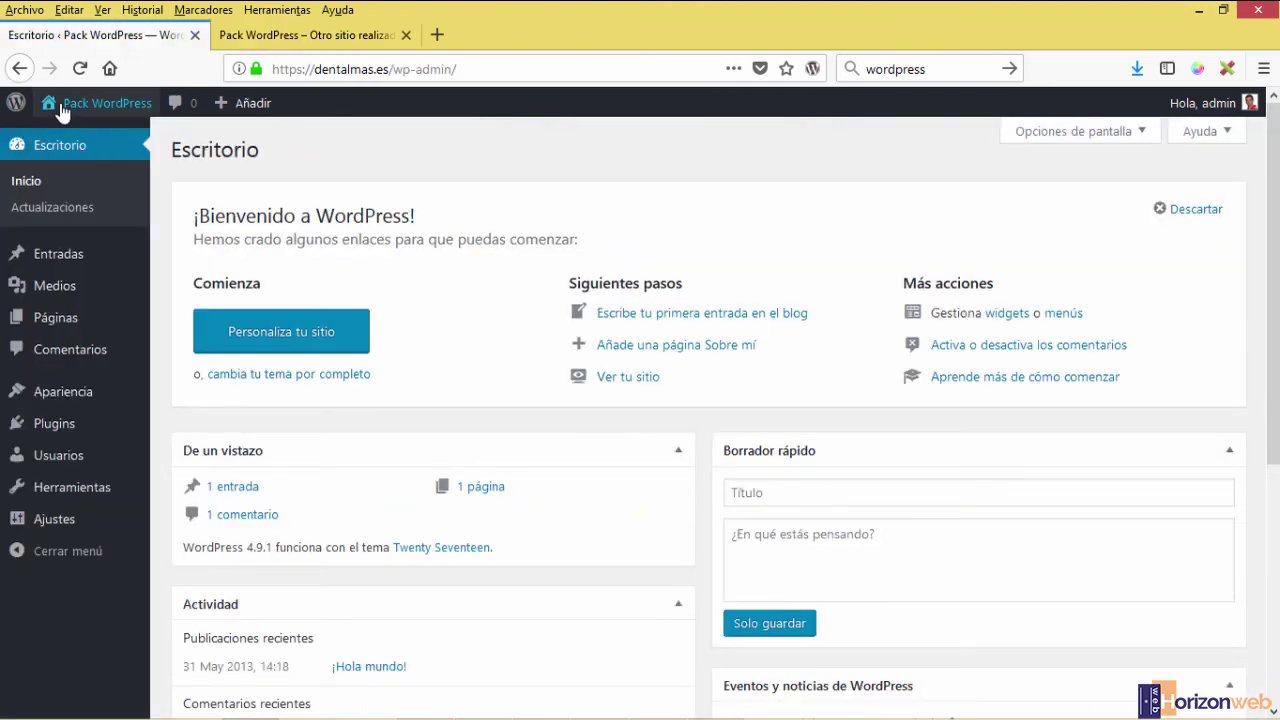
Check the comments list from the admin bar, return to the Escritorio and close the public site tab
click(180, 104)
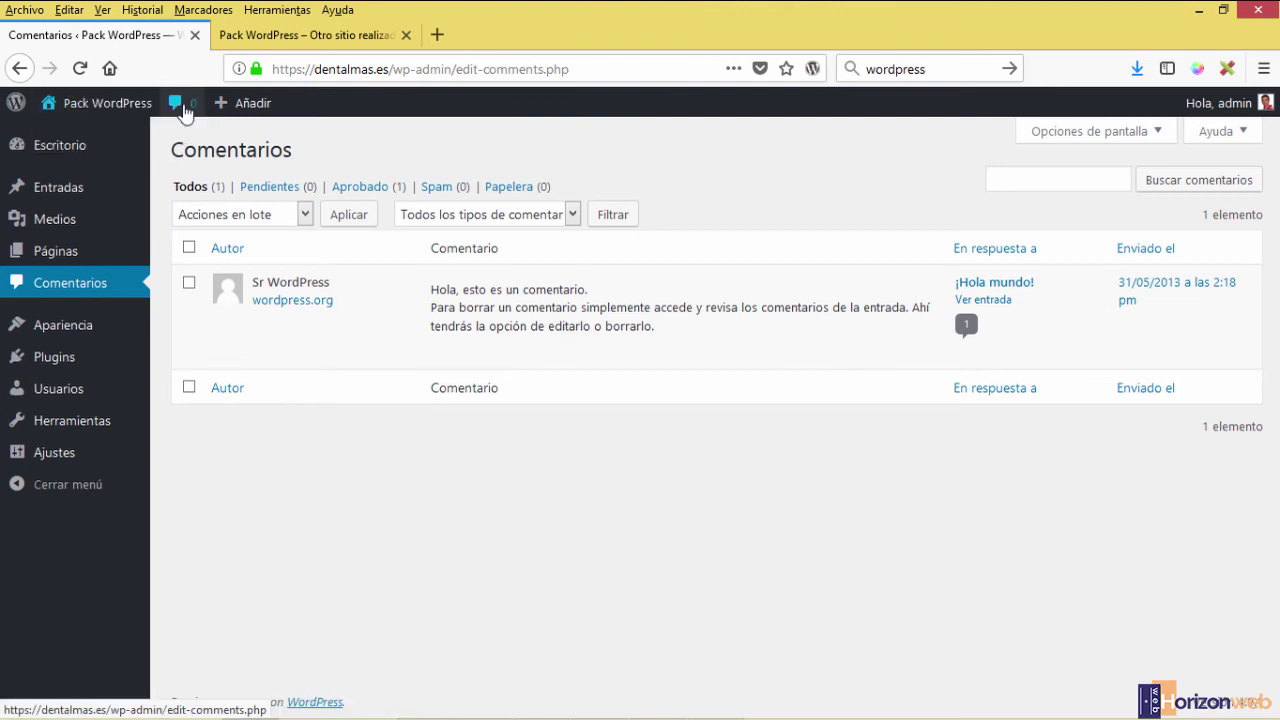
mouse_move(250, 110)
click(20, 151)
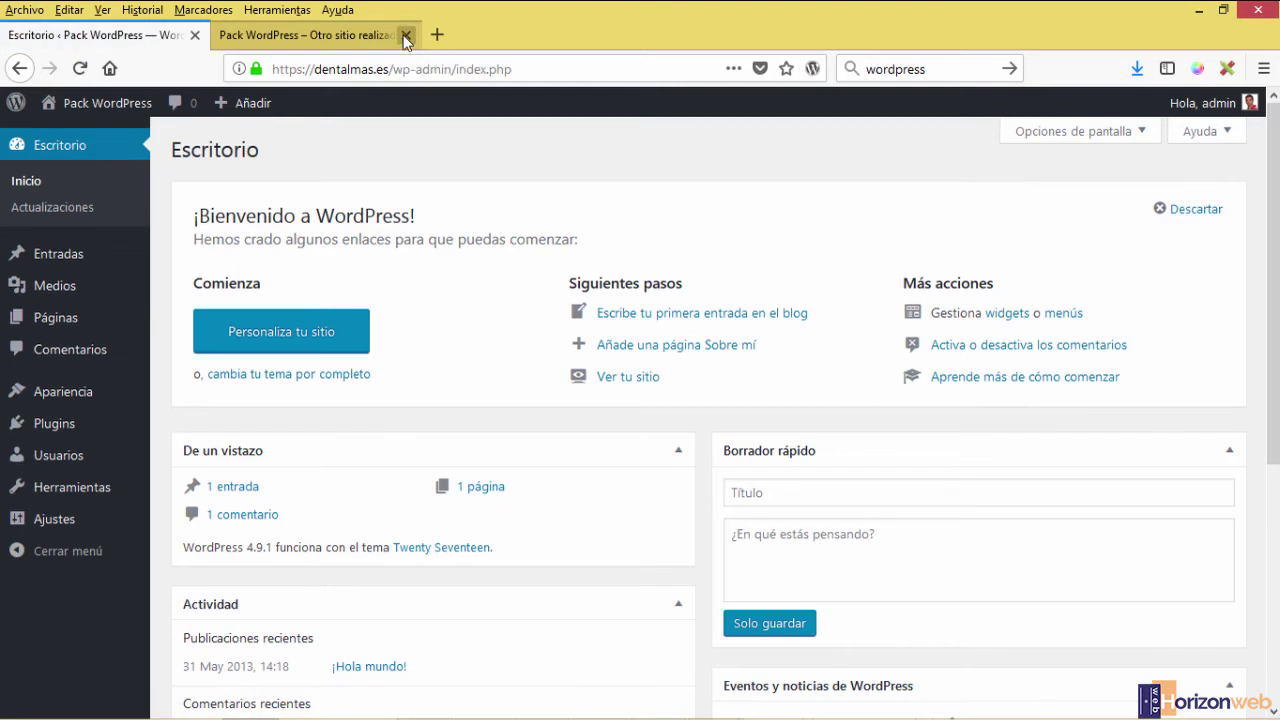
click(406, 35)
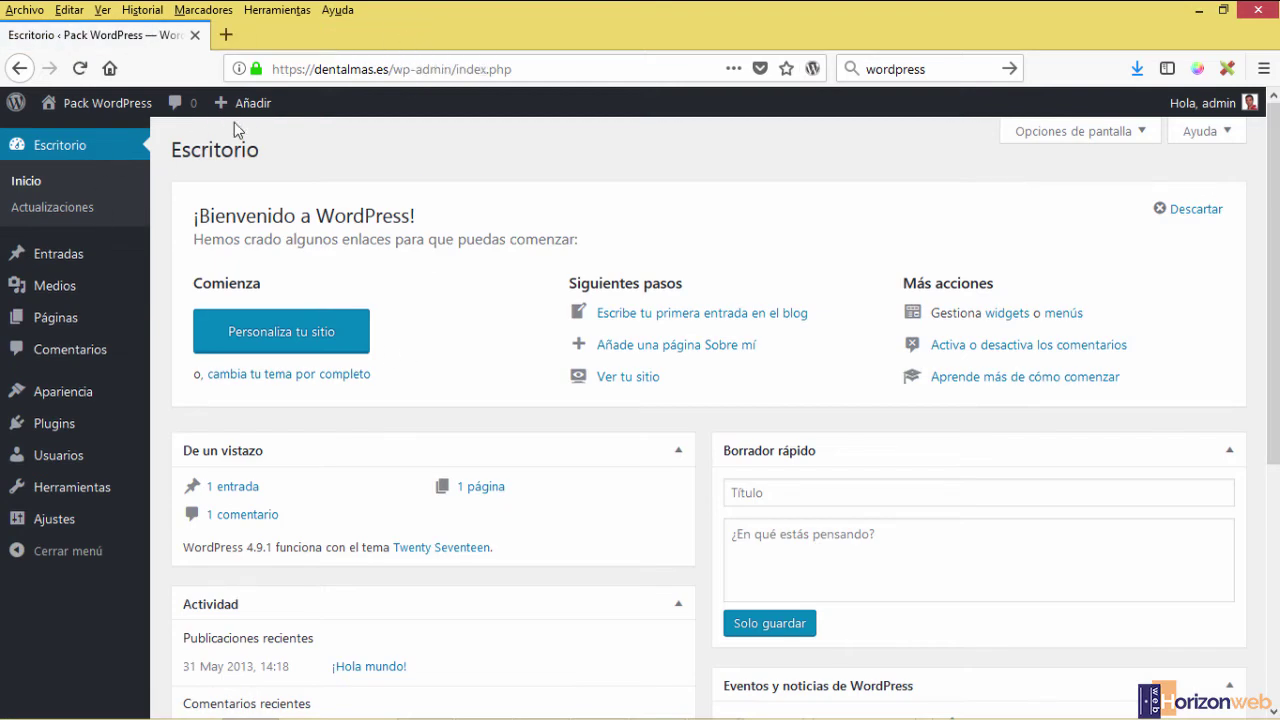
View the content types offered under Añadir and compare them with the matching sections of the admin menu
mouse_move(226, 108)
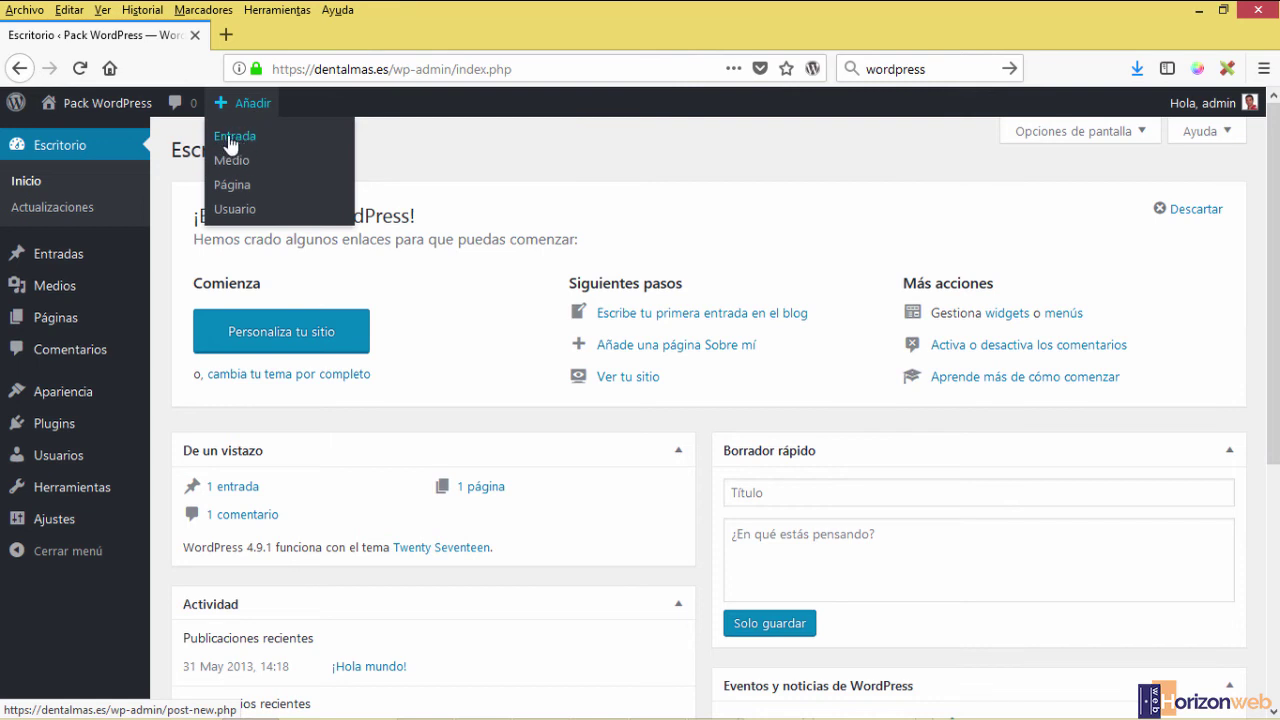
mouse_move(45, 265)
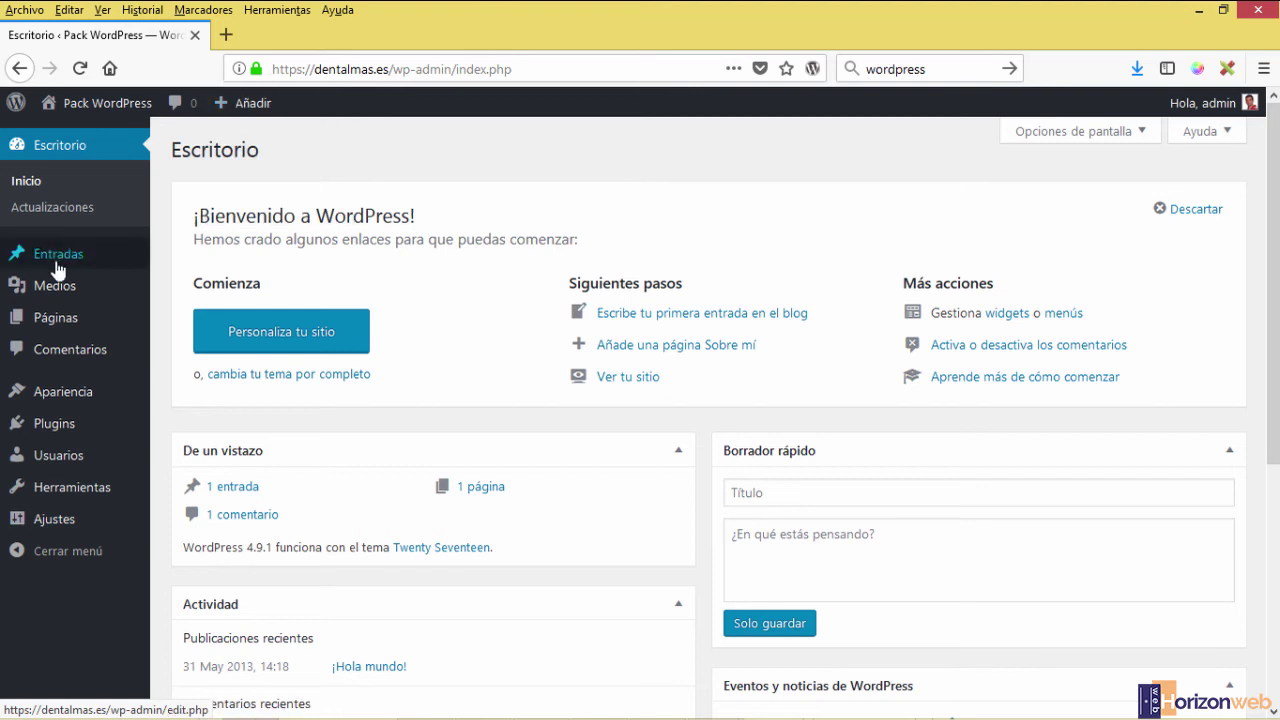
mouse_move(157, 322)
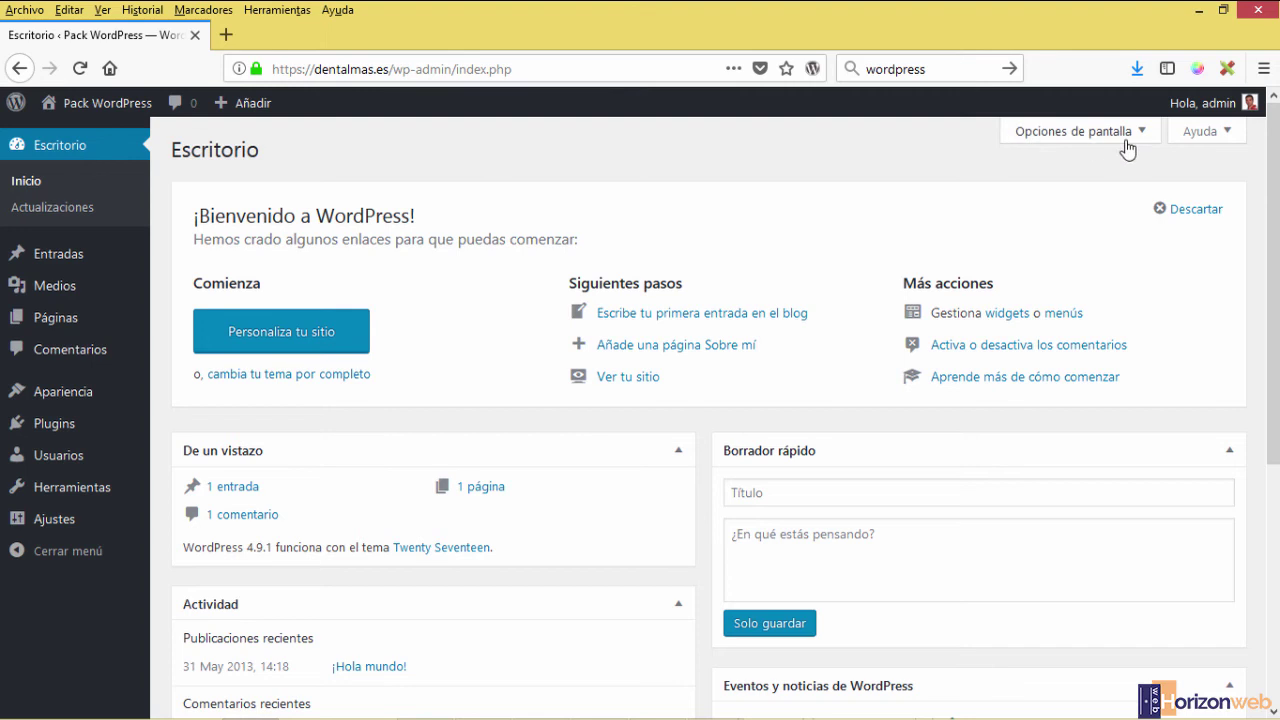
Open the logged-in account's profile page, and reopen it for editing through the list of all users
mouse_move(1207, 108)
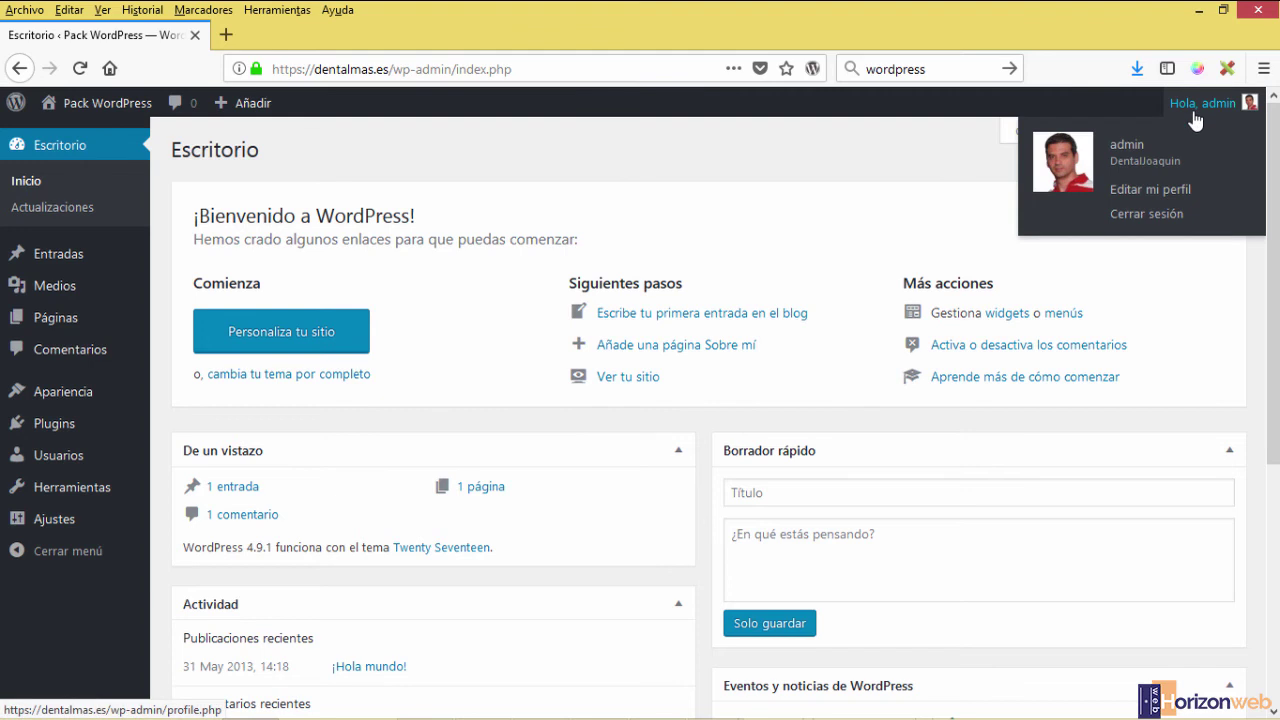
click(1146, 196)
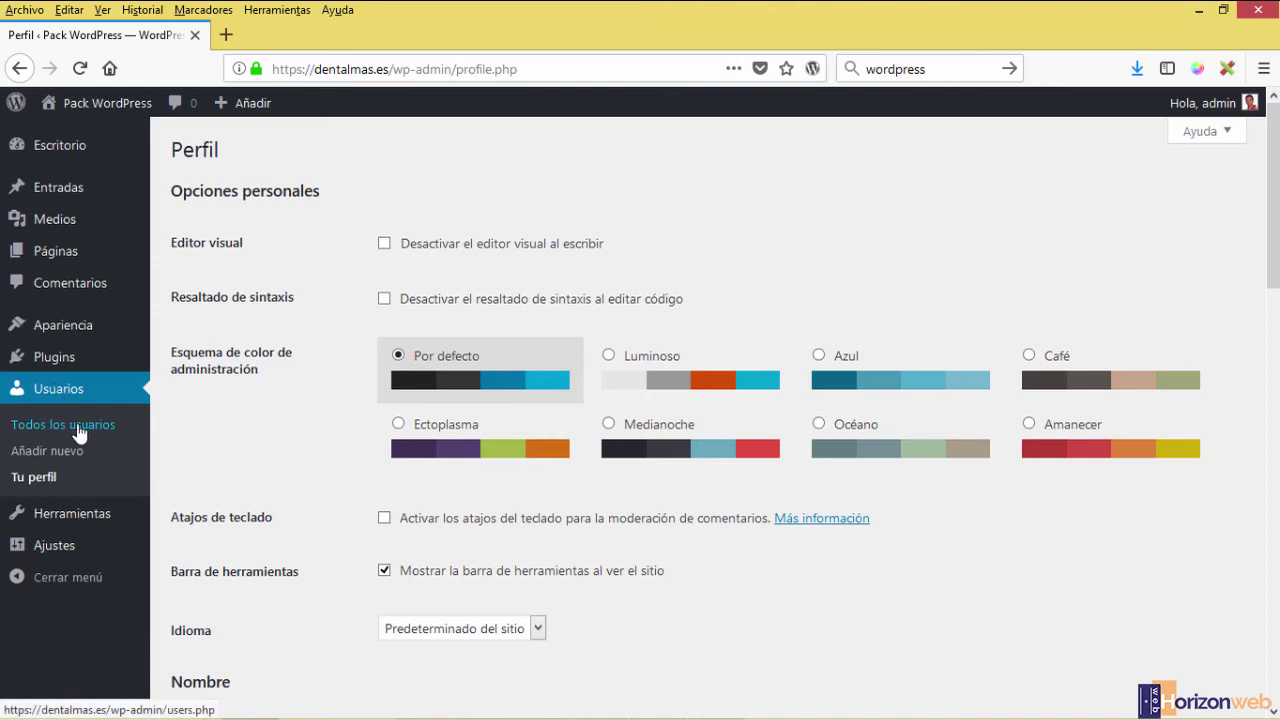
click(78, 432)
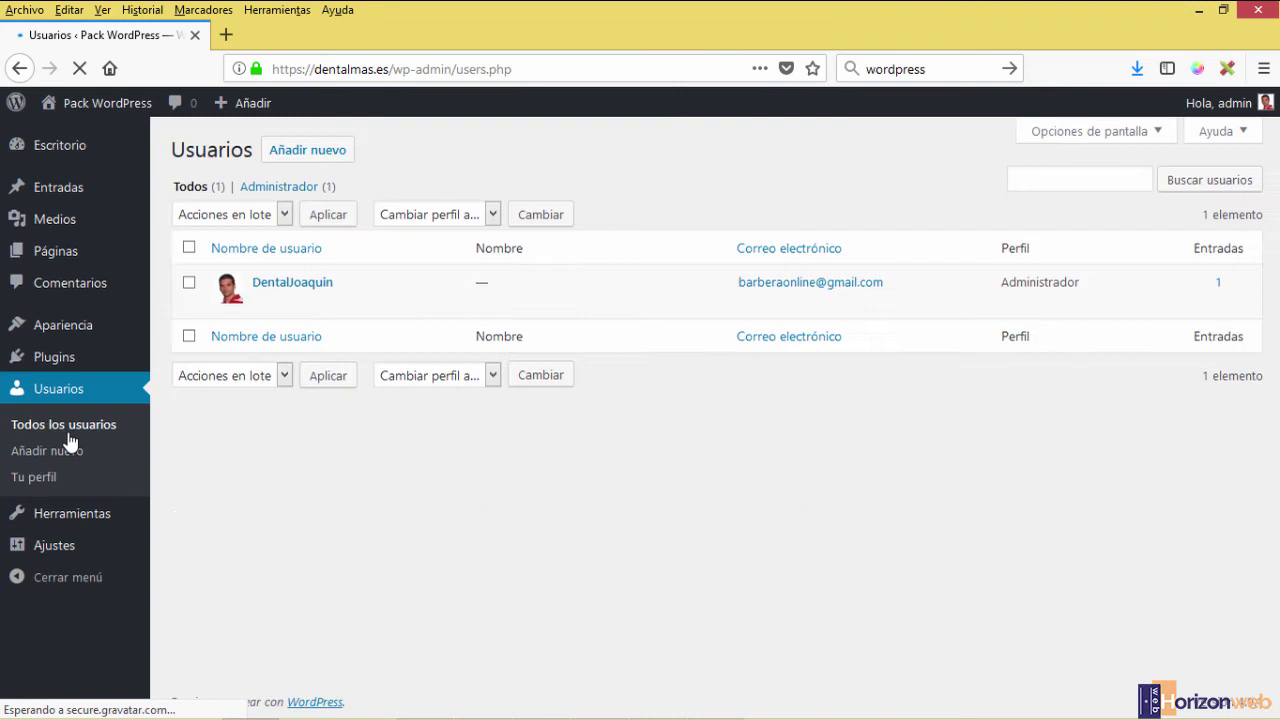
mouse_move(323, 290)
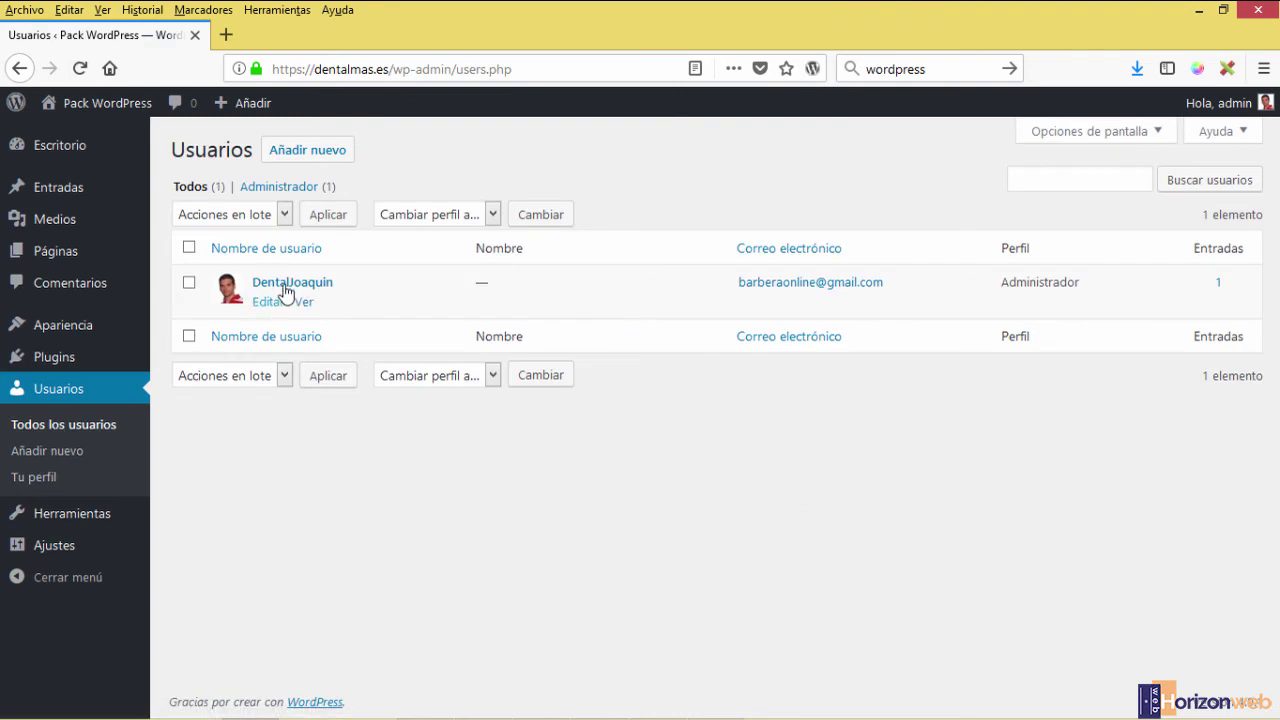
click(270, 303)
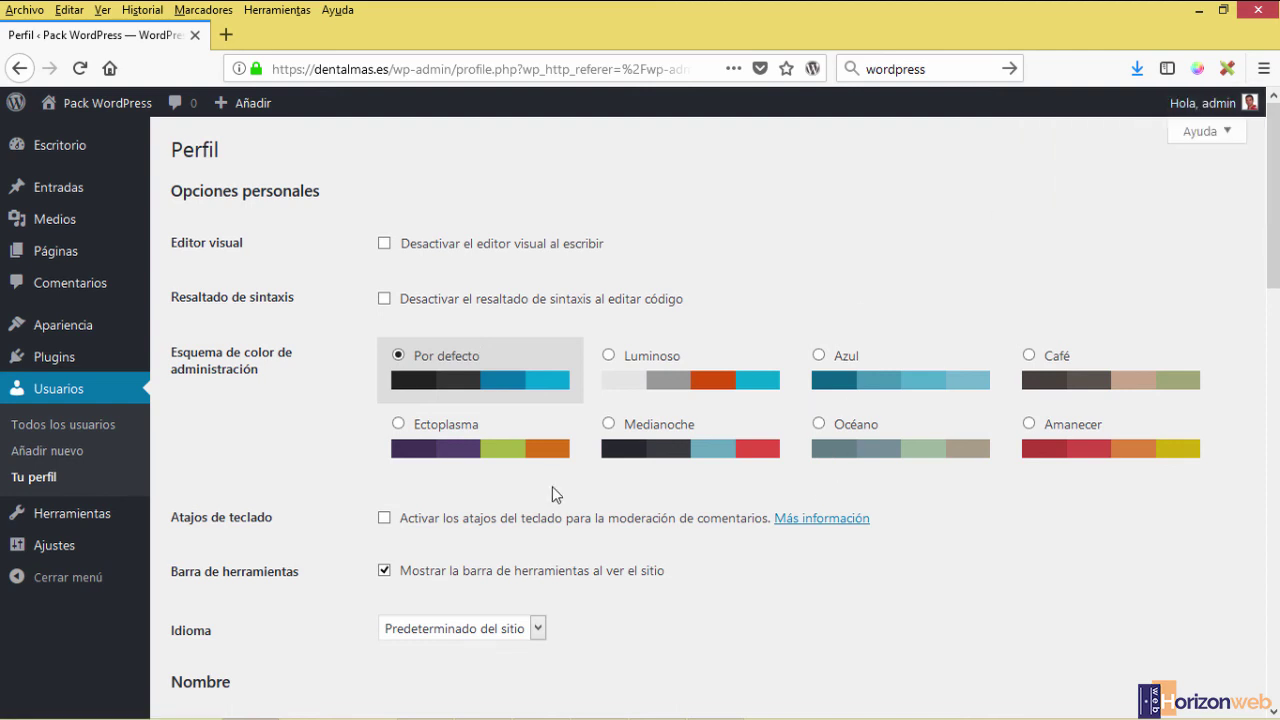
Examine the profile's personal fields, highlighting the contact email, the alias and the Nombre de usuario label
scroll(552, 486, down, 1)
scroll(563, 478, down, 7)
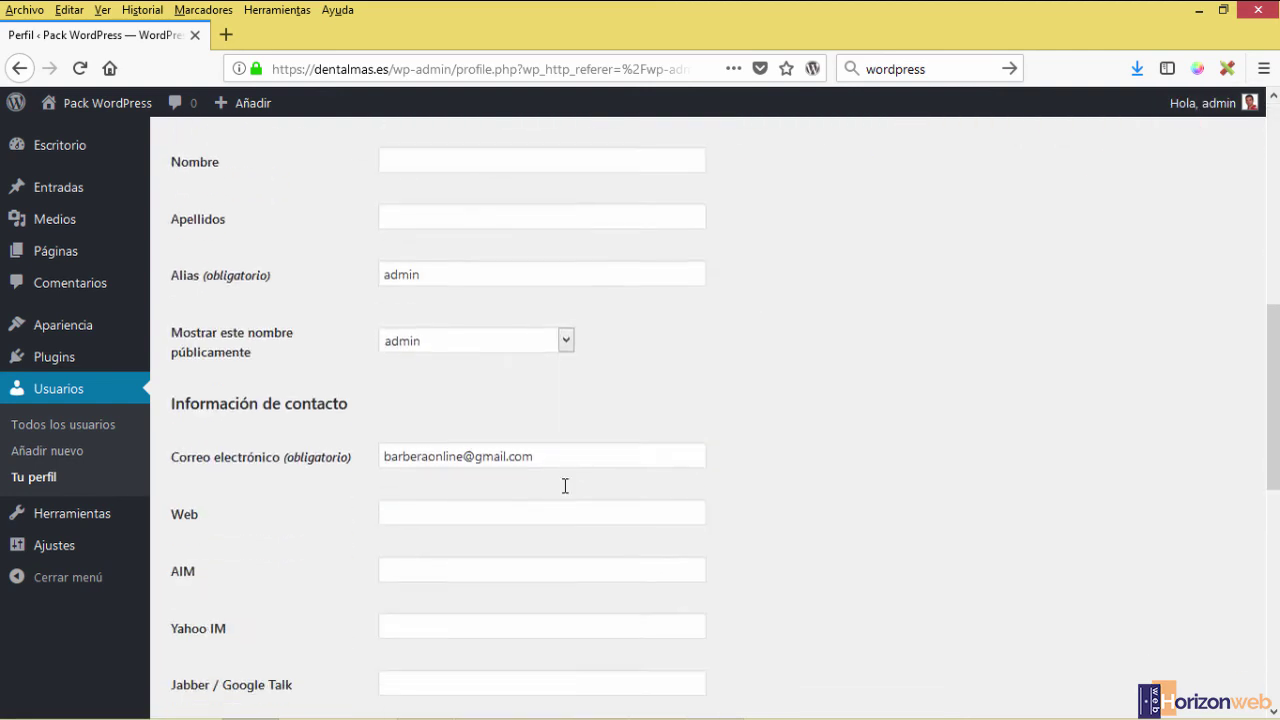
scroll(565, 470, up, 1)
drag(562, 452, 306, 448)
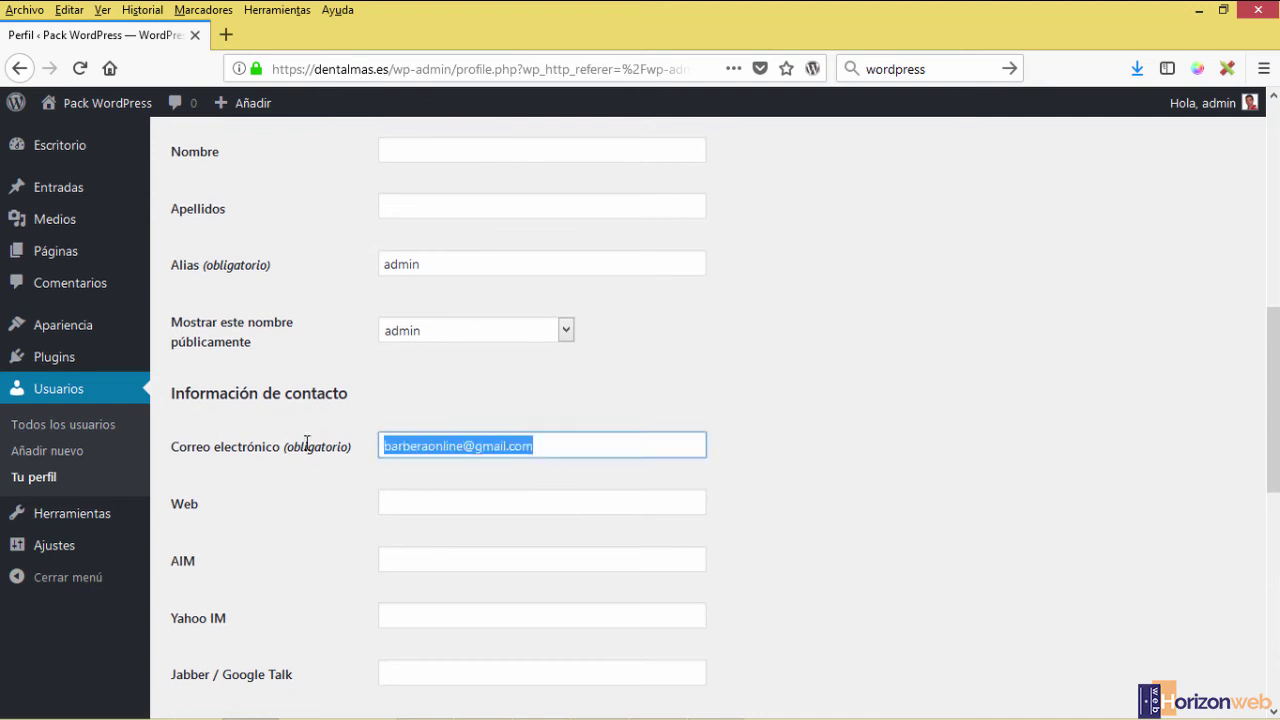
scroll(740, 482, up, 2)
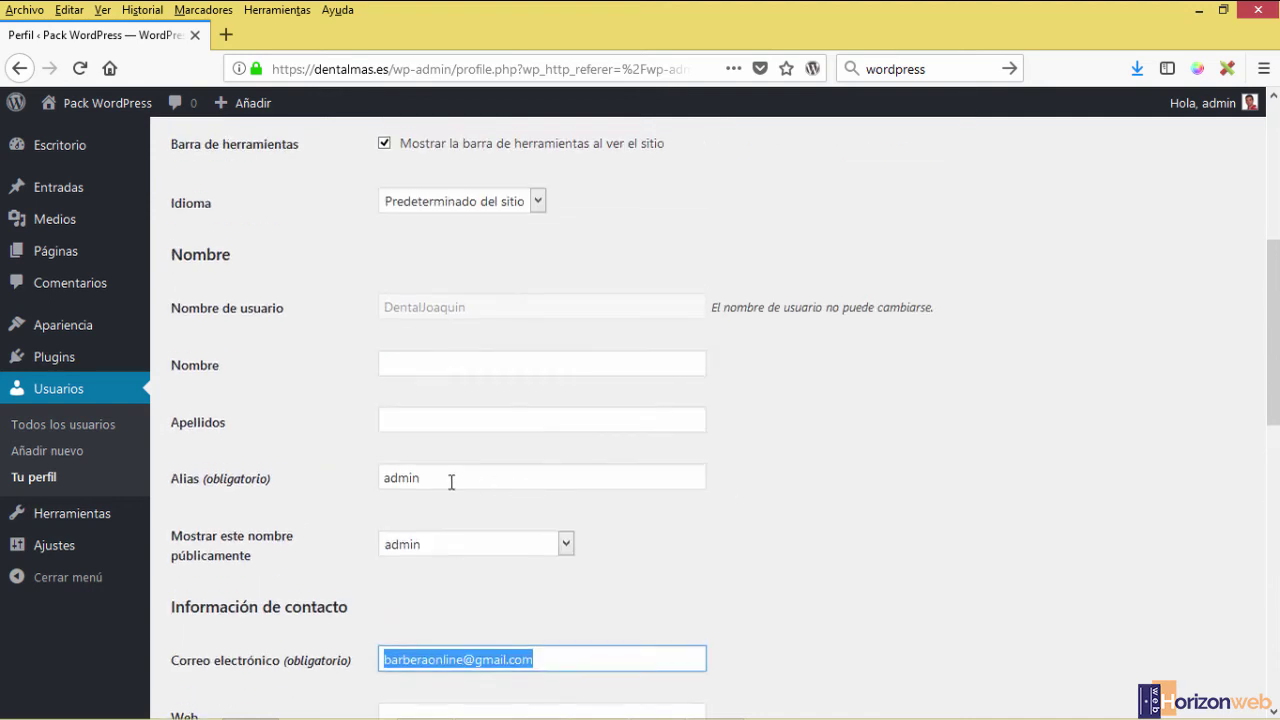
drag(451, 482, 331, 480)
scroll(323, 512, down, 2)
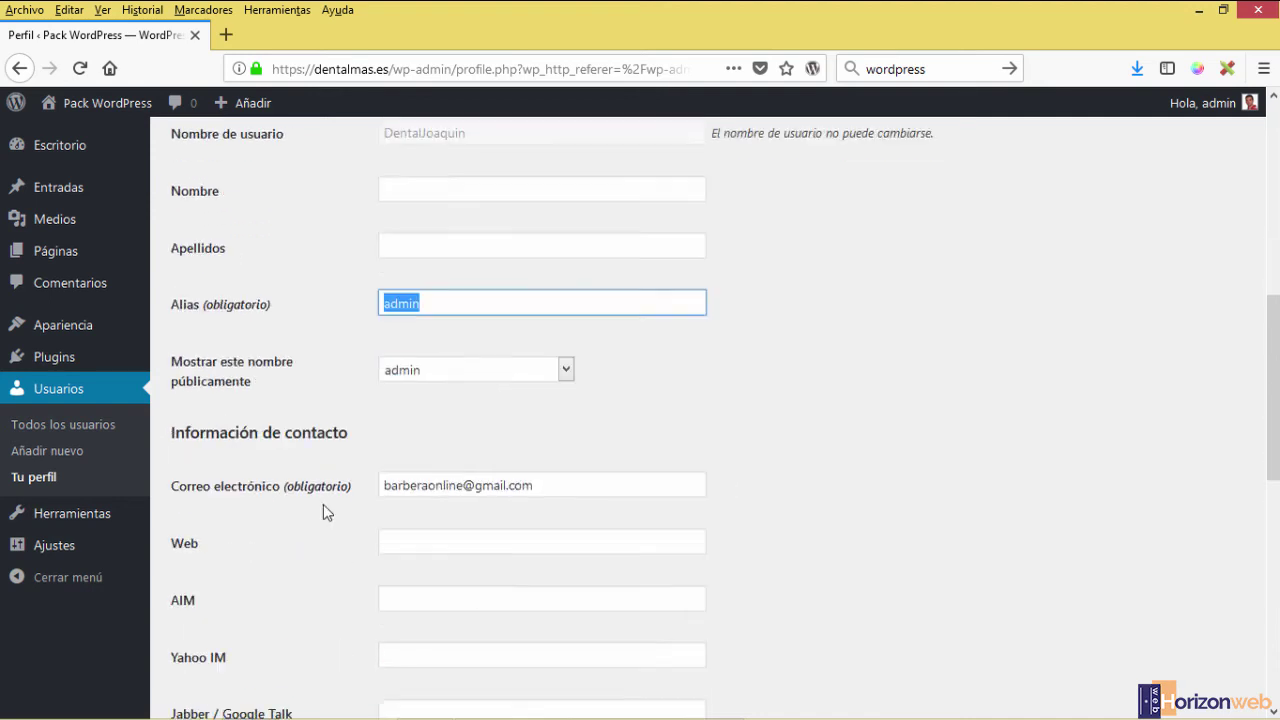
scroll(323, 512, up, 3)
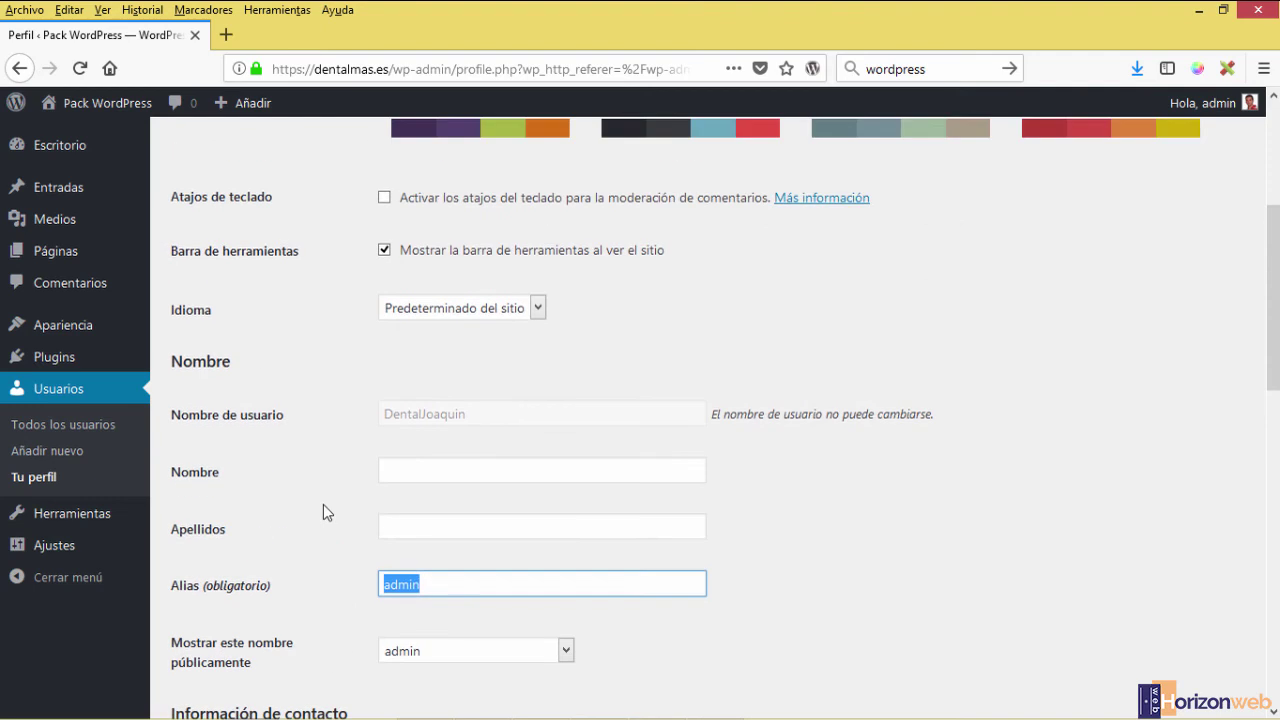
drag(390, 424, 170, 428)
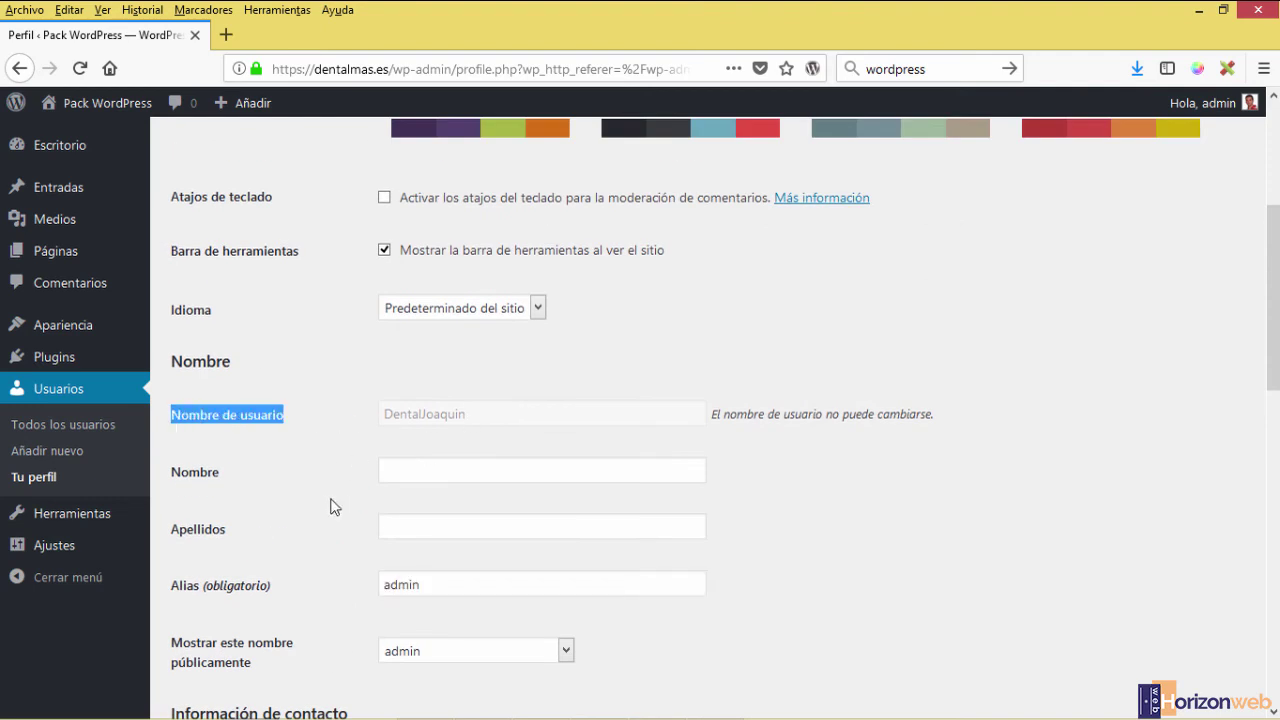
Review the contact, biography and profile image fields, and generate a new account password in the Nueva contraseña field
scroll(334, 507, down, 6)
scroll(336, 503, up, 1)
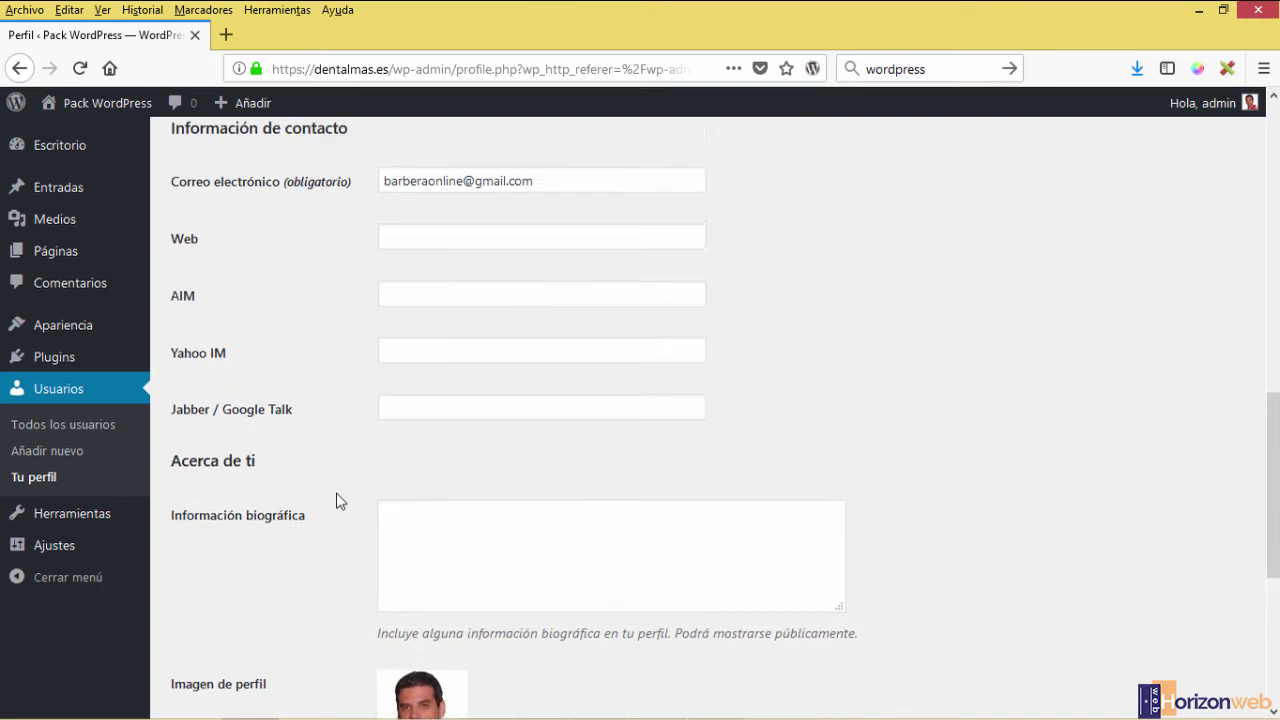
scroll(338, 491, up, 2)
scroll(338, 491, down, 5)
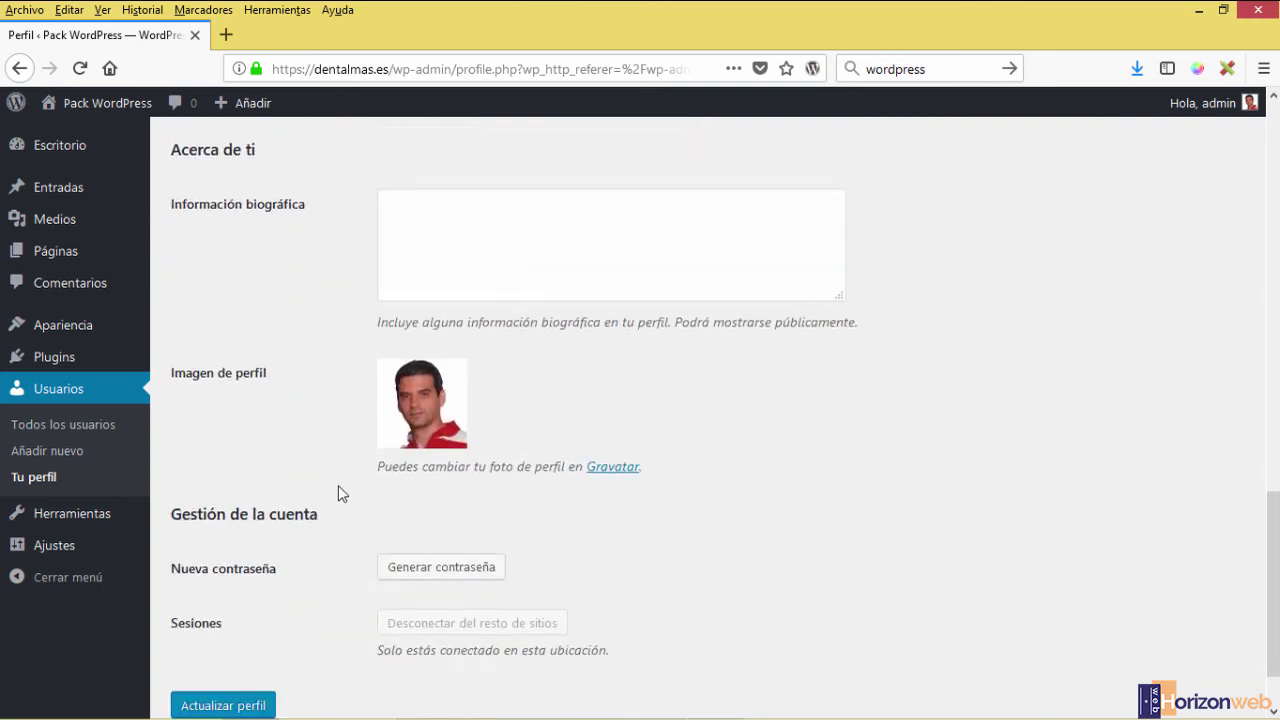
scroll(338, 490, down, 1)
click(390, 488)
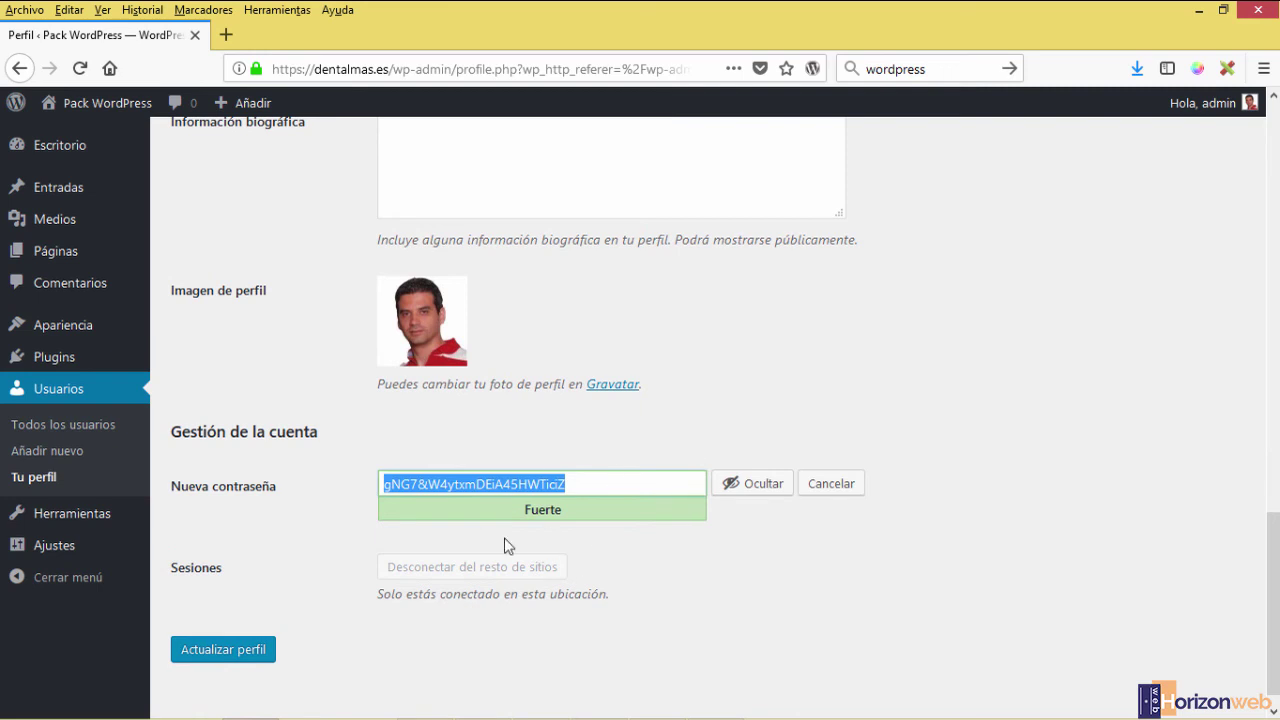
Log out of the admin account, leaving the profile page without saving its changes
scroll(690, 610, up, 10)
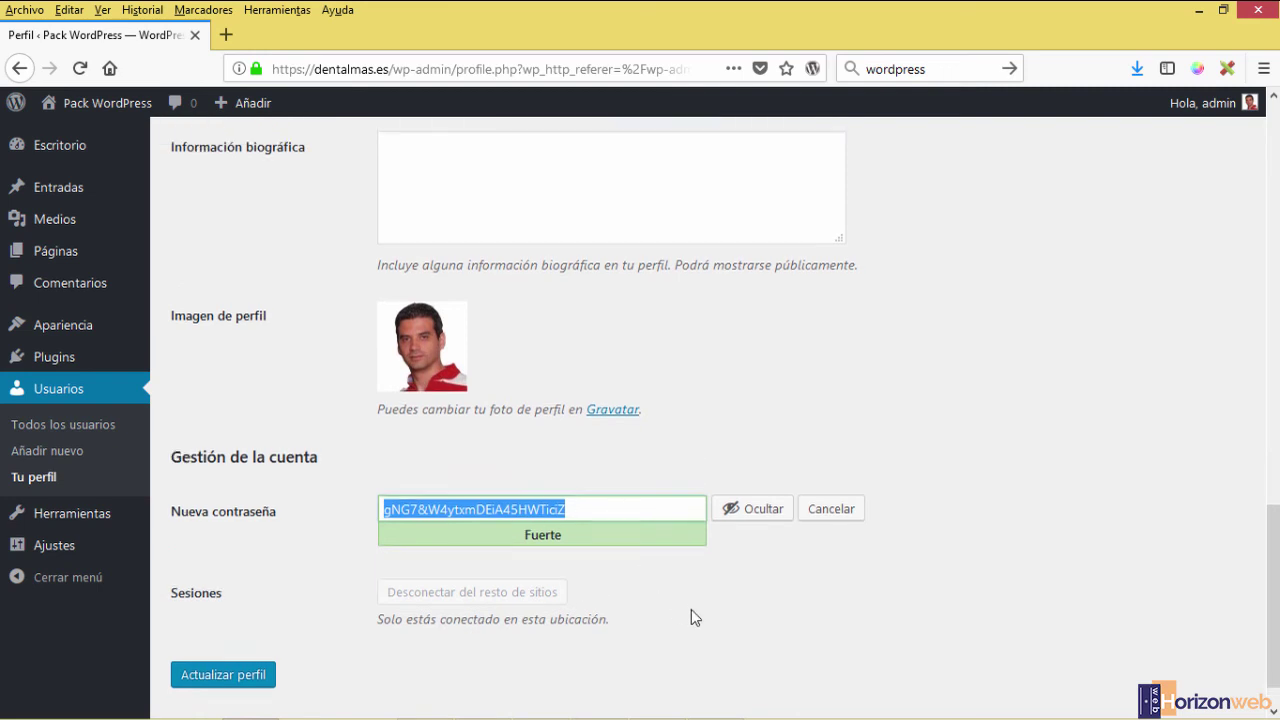
scroll(692, 609, up, 3)
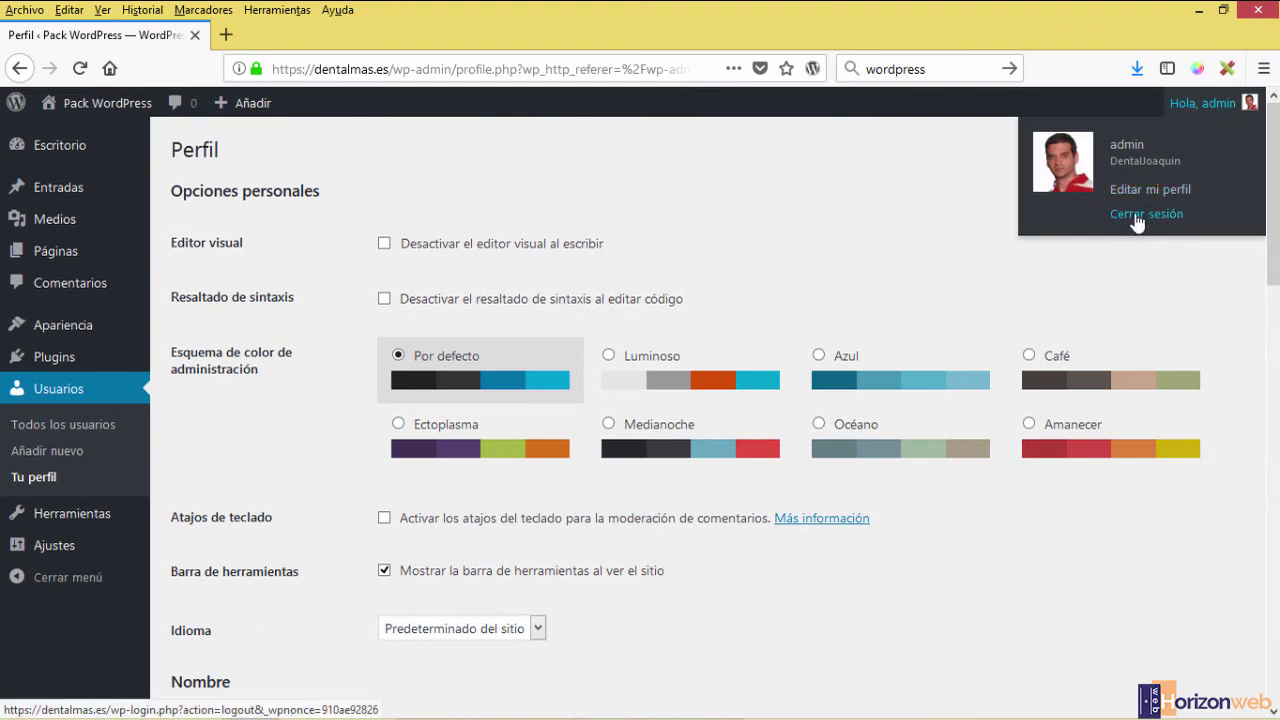
click(1137, 220)
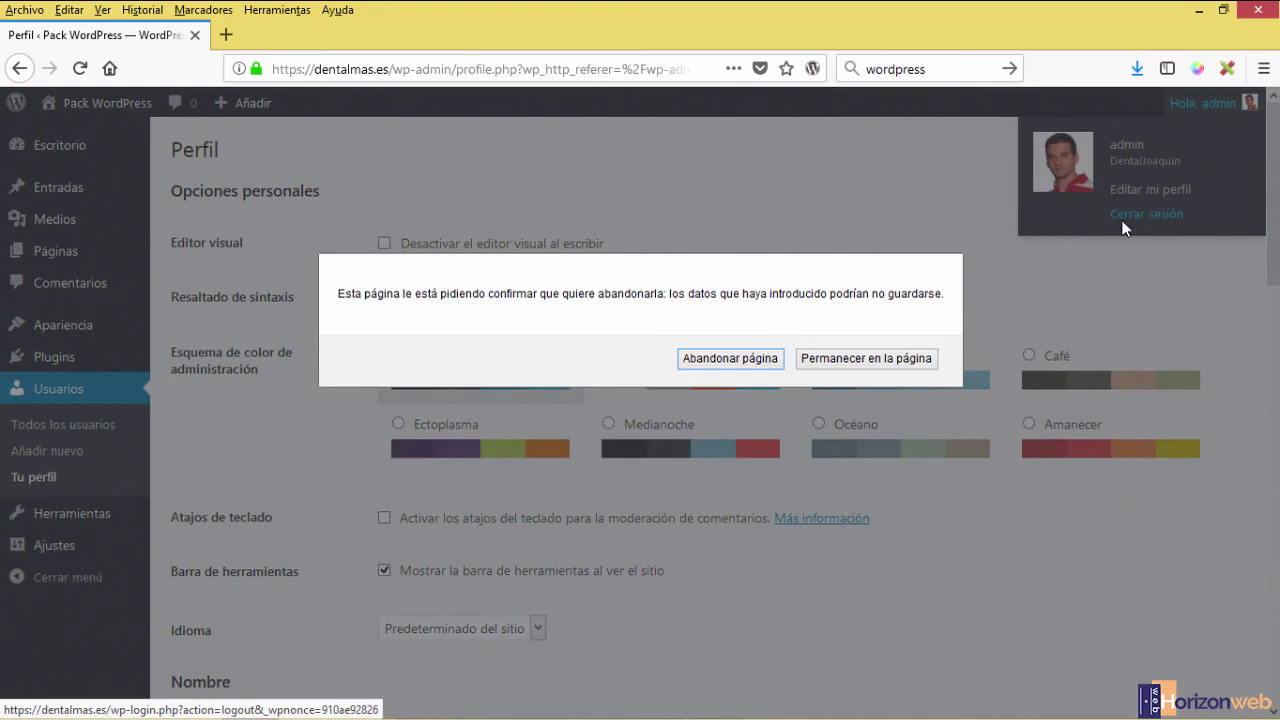
click(722, 360)
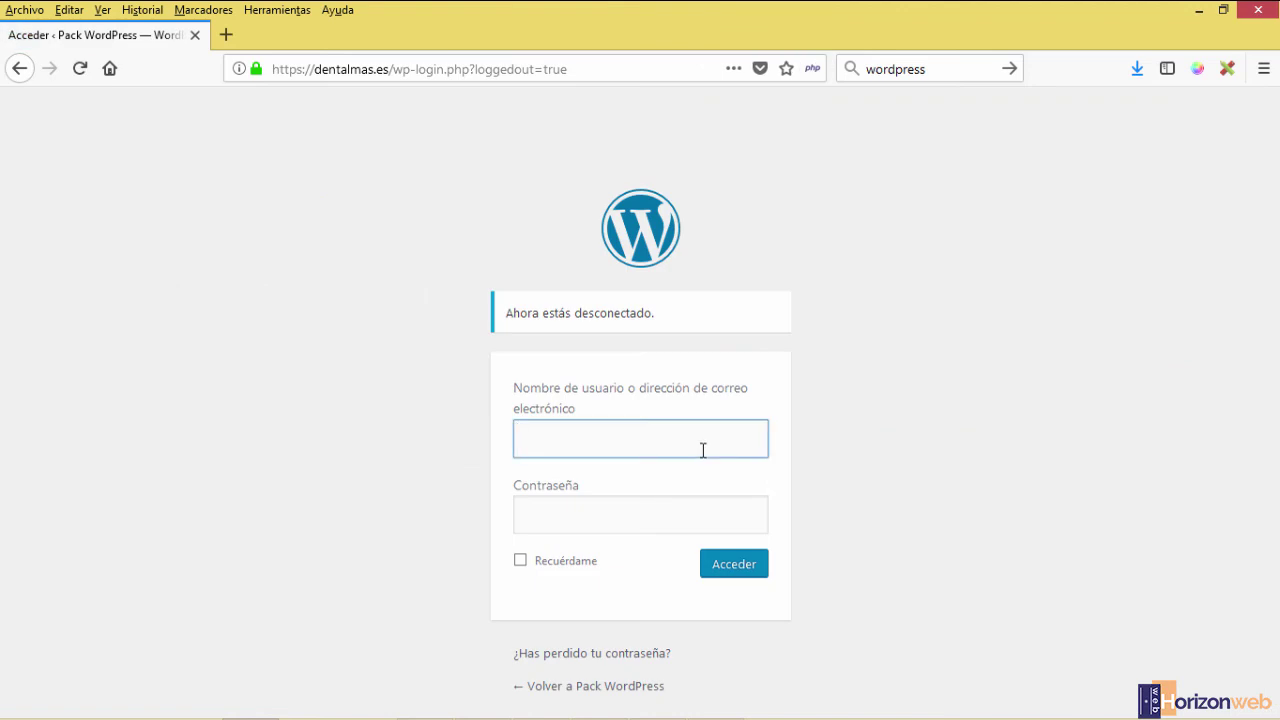
Copy the username from the CLAVES-WORDPRESS-DENTALMAS-ES document in Word into the login form's username field
mouse_move(434, 711)
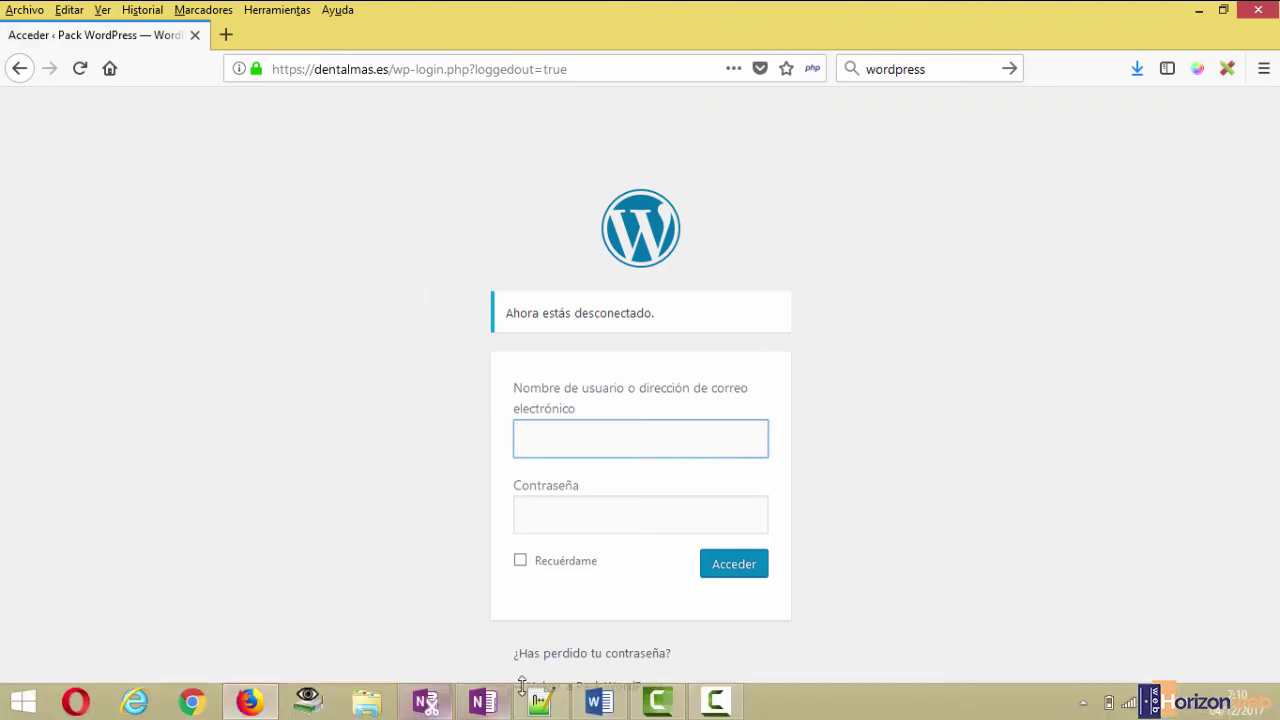
click(599, 703)
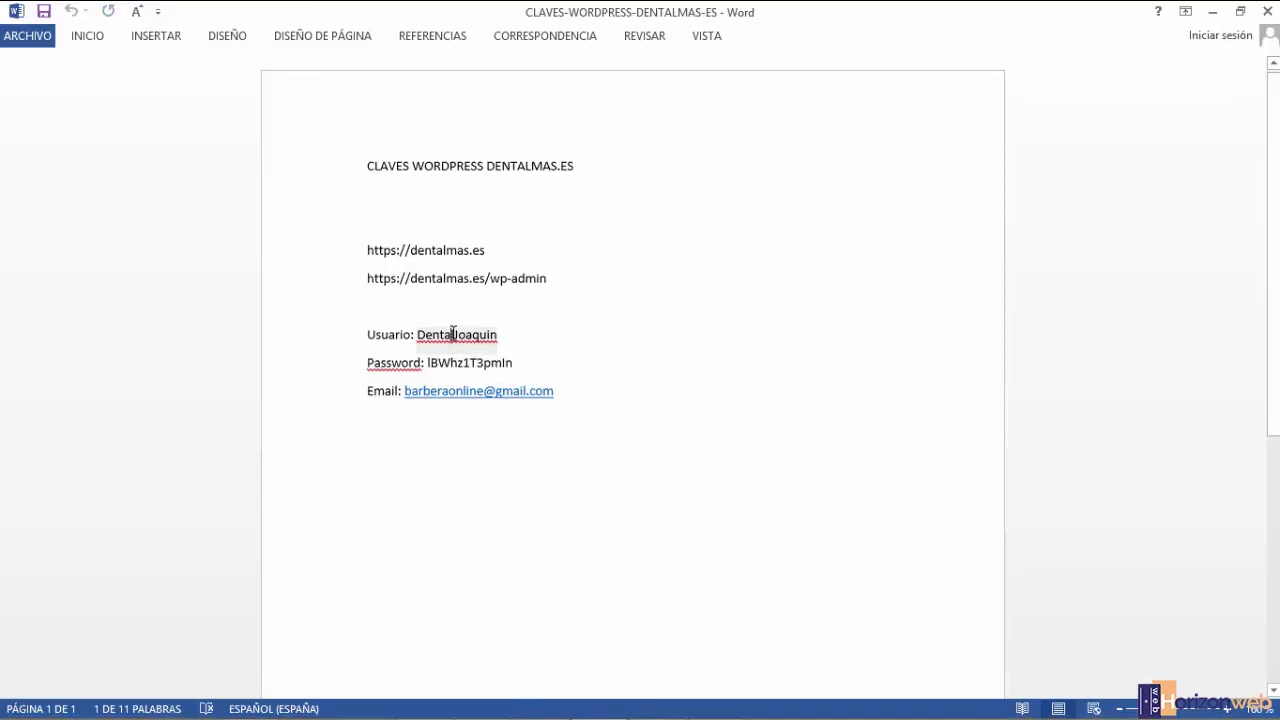
double_click(452, 340)
key(ctrl+c)
key(alt+Tab)
key(ctrl+v)
click(590, 530)
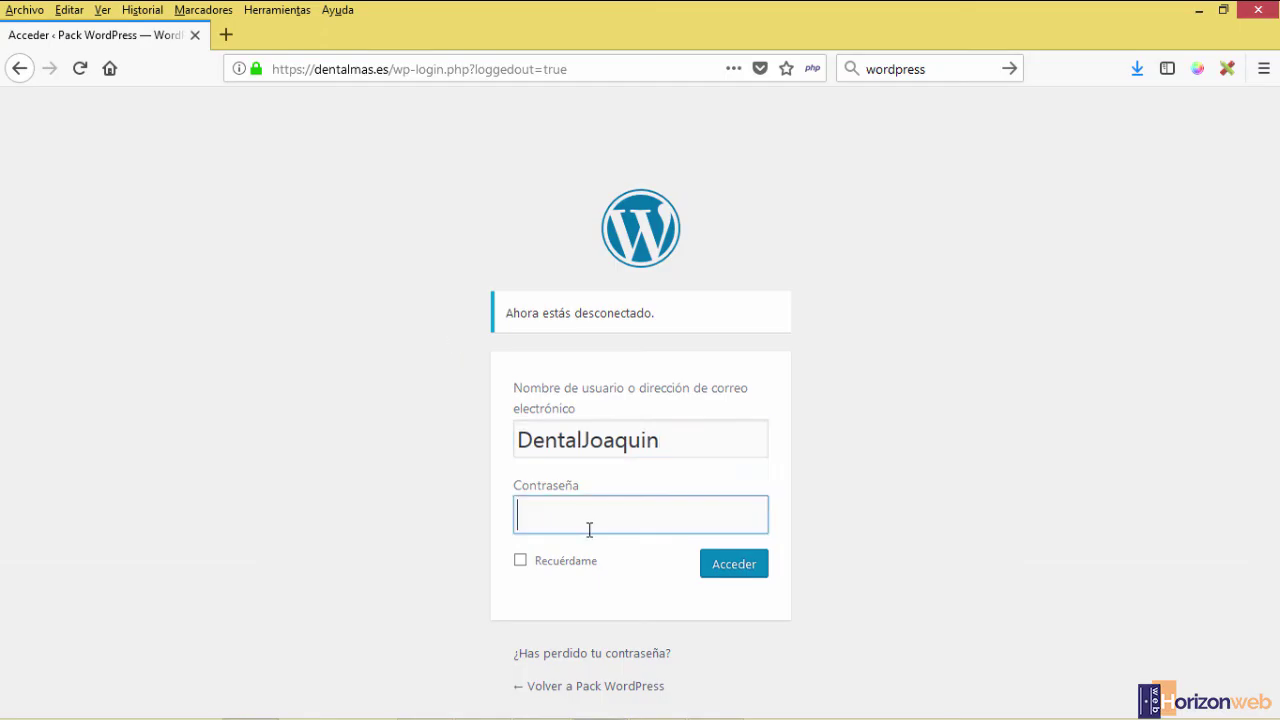
Copy the account password from the Word document into the Contraseña field and log in to the dashboard
key(alt+Tab)
drag(429, 362, 512, 366)
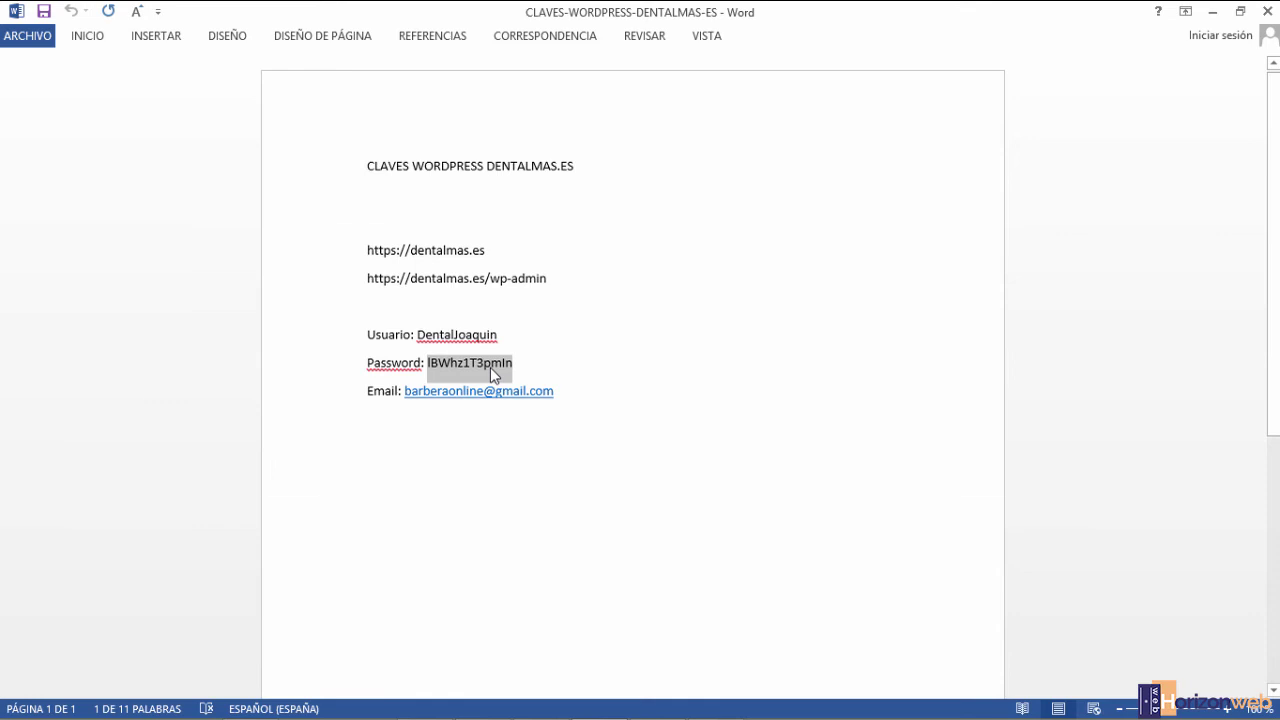
key(ctrl+c)
key(alt+Tab)
key(ctrl+v)
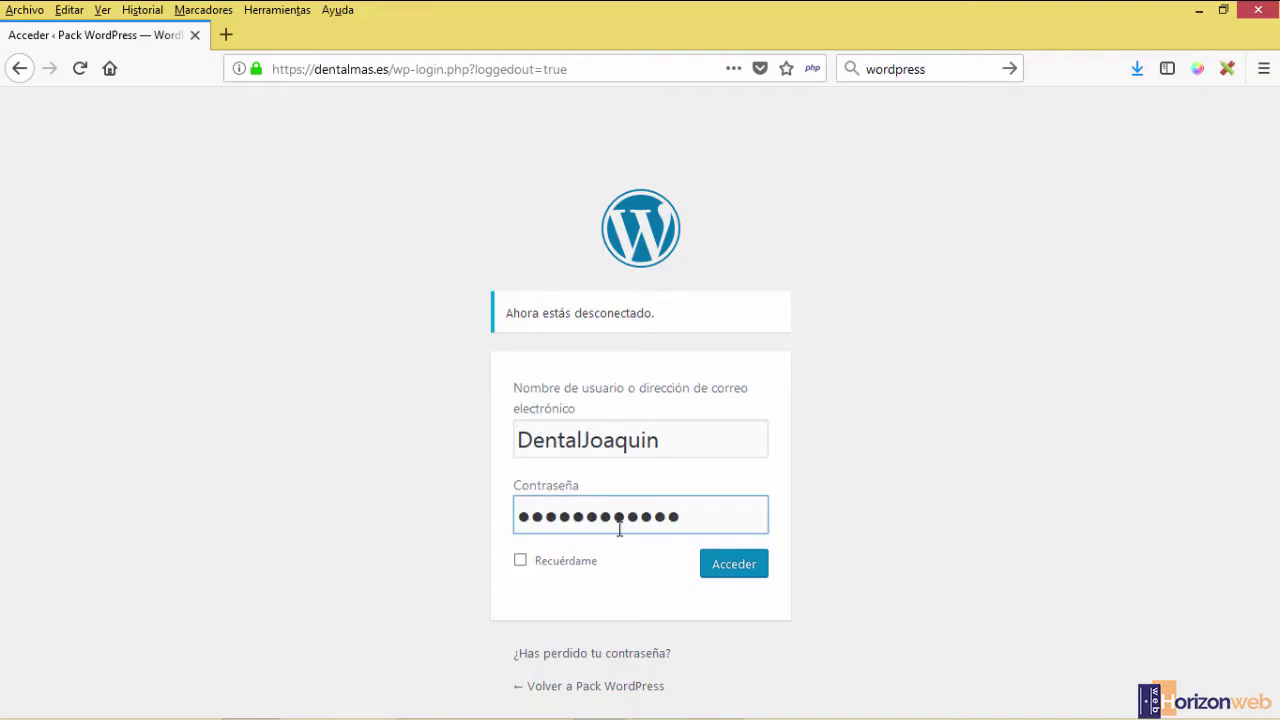
click(717, 570)
click(474, 238)
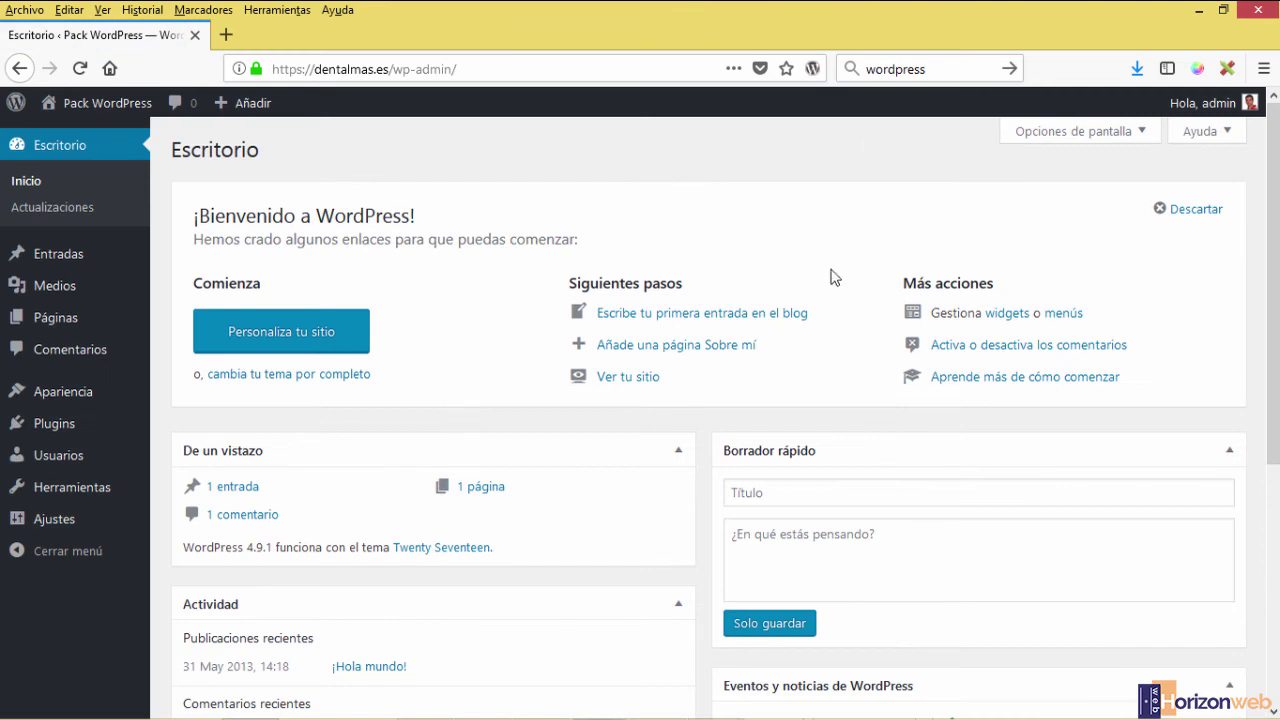
Hide the De un vistazo box from the Escritorio using the screen options
click(1079, 135)
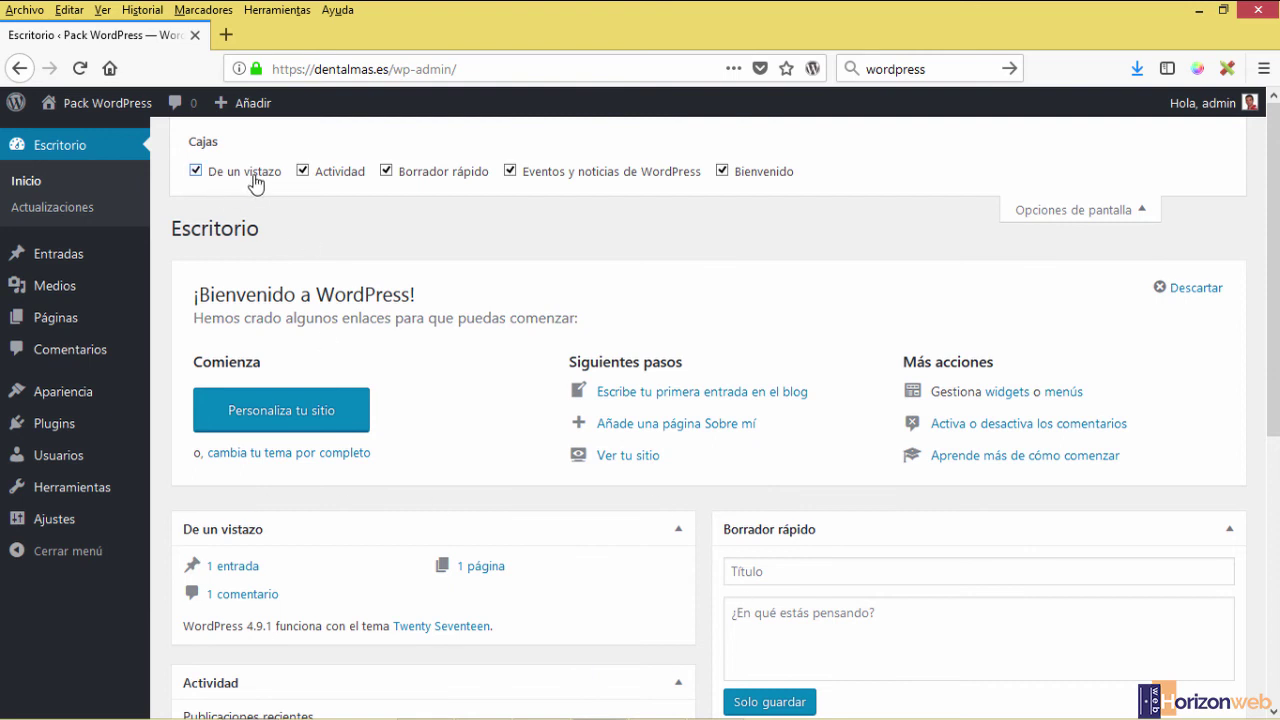
click(196, 172)
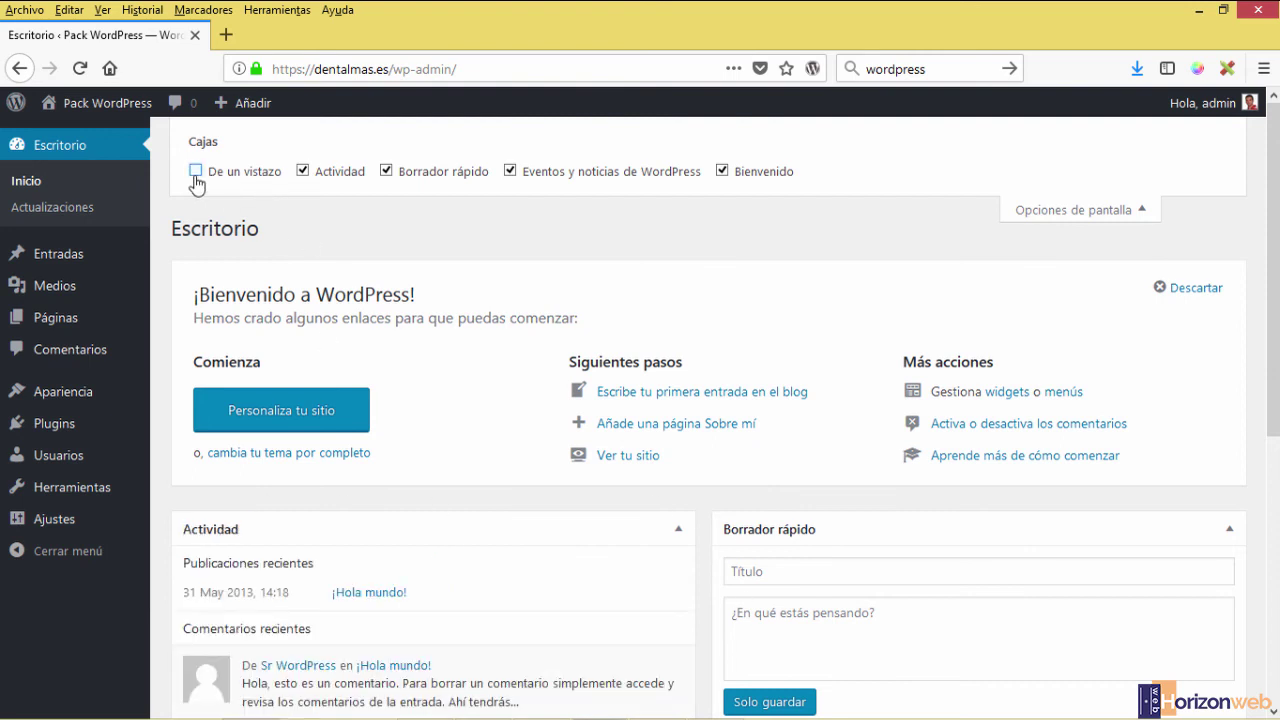
Show the De un vistazo box on the Escritorio again through the screen options
click(196, 172)
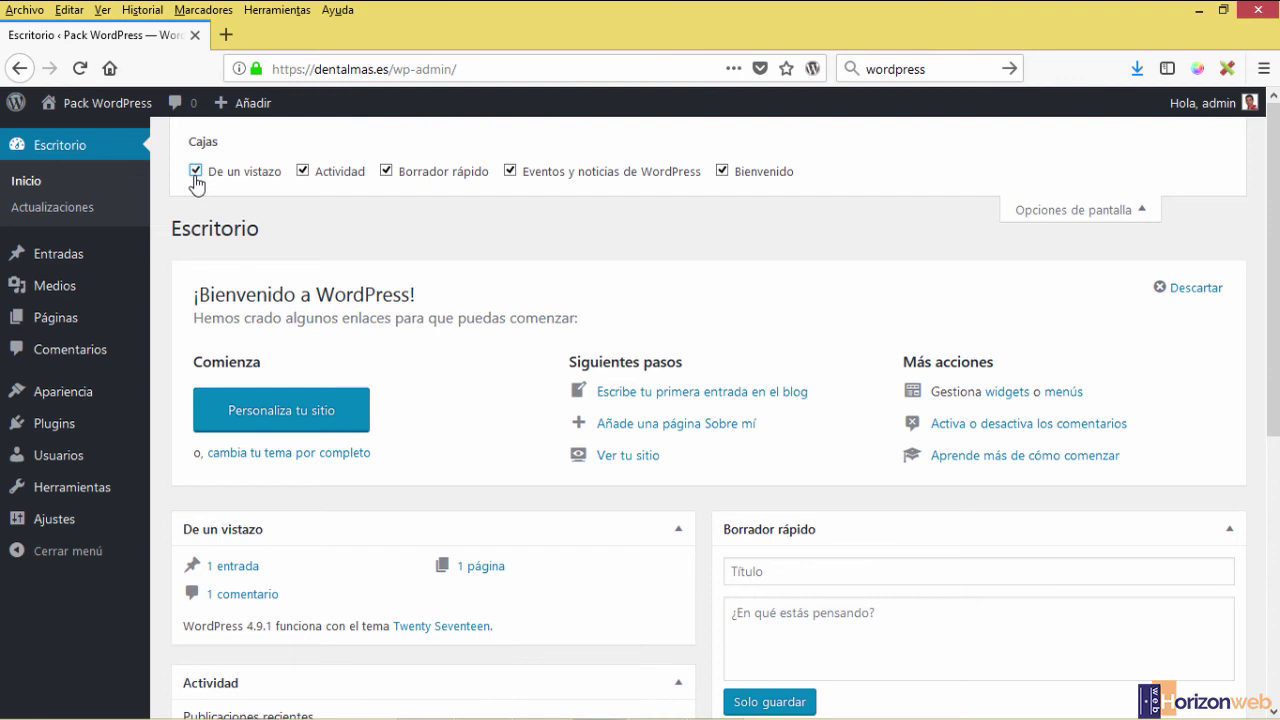
click(196, 172)
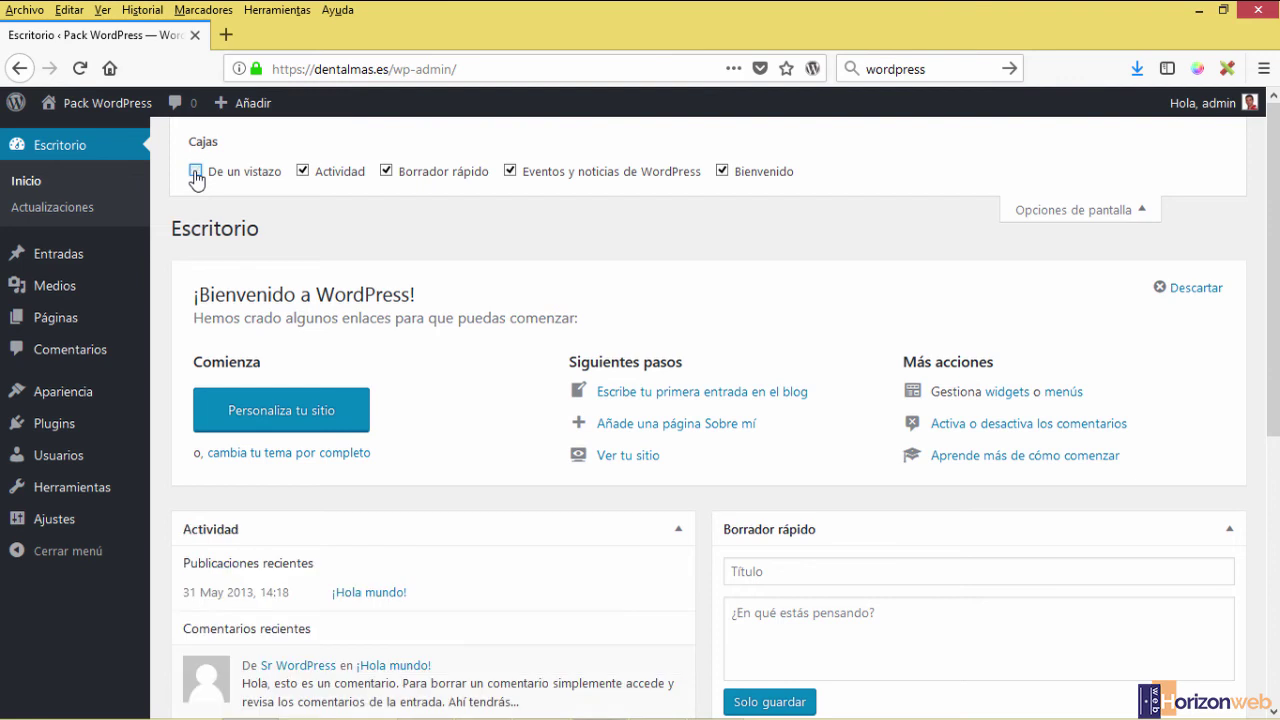
click(196, 172)
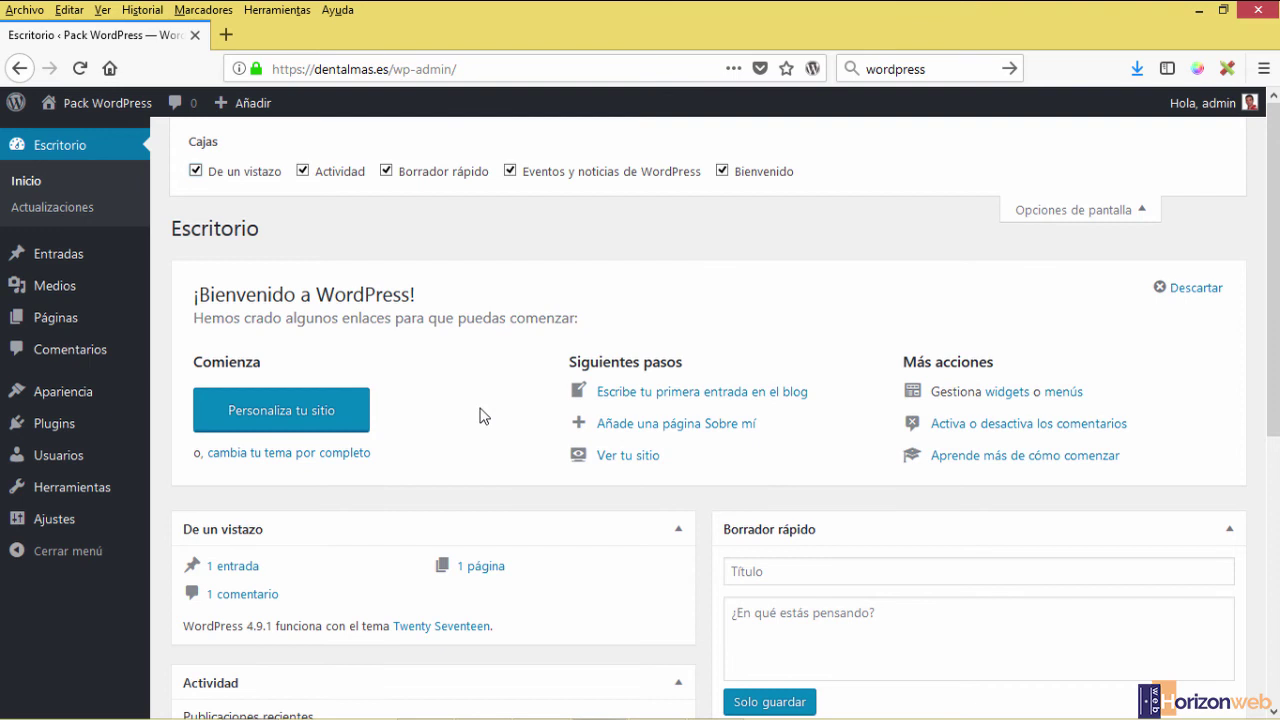
Open the list of all pages, hide its Autor column in the screen options and apply the change
mouse_move(42, 325)
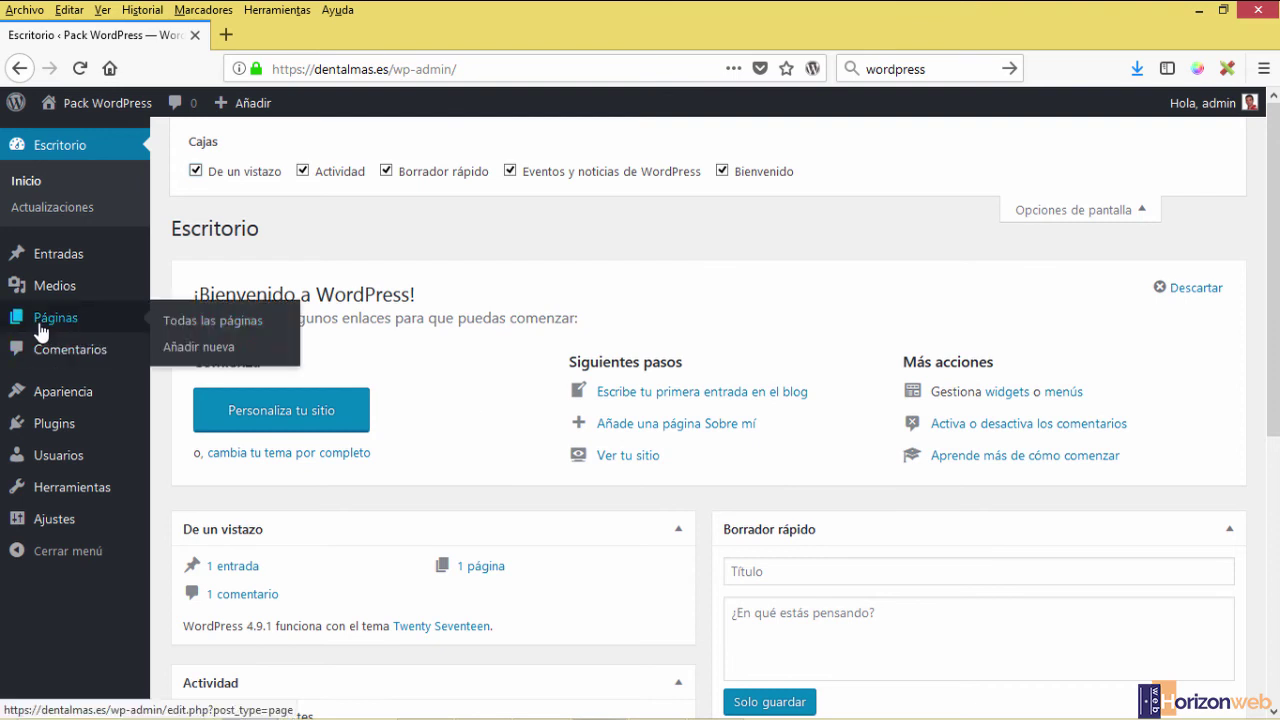
click(178, 327)
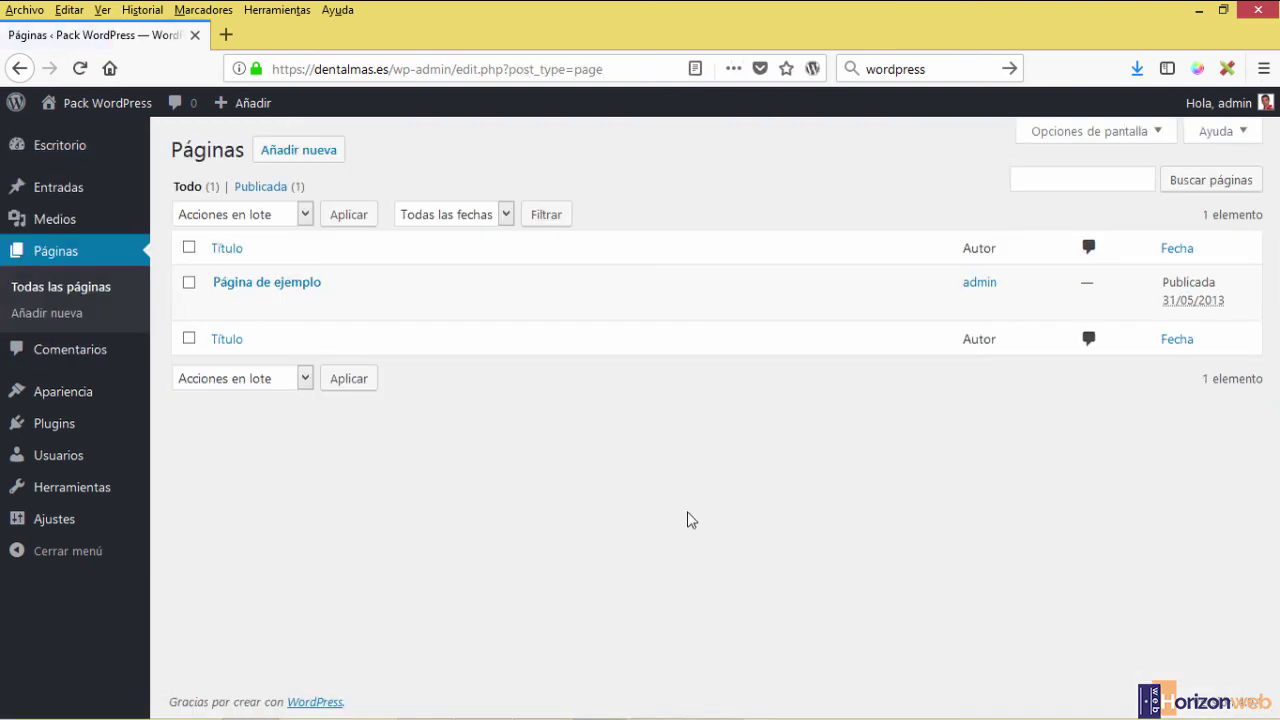
click(1092, 132)
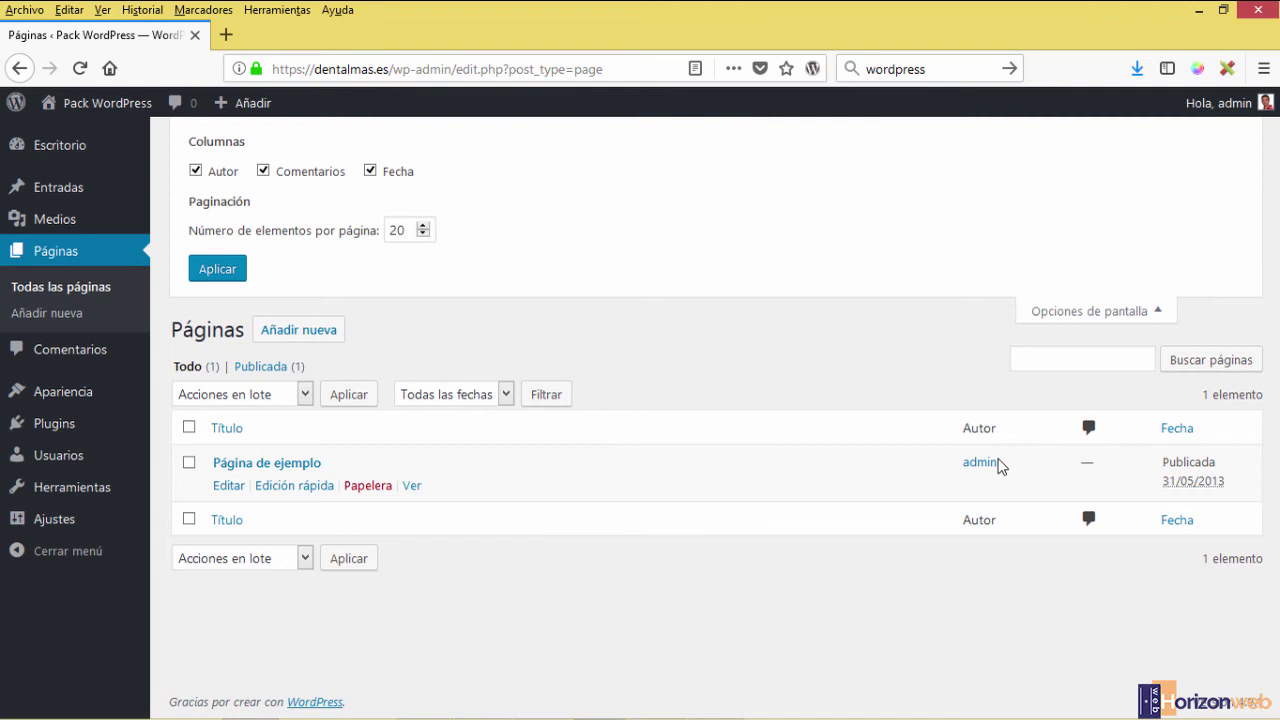
click(196, 172)
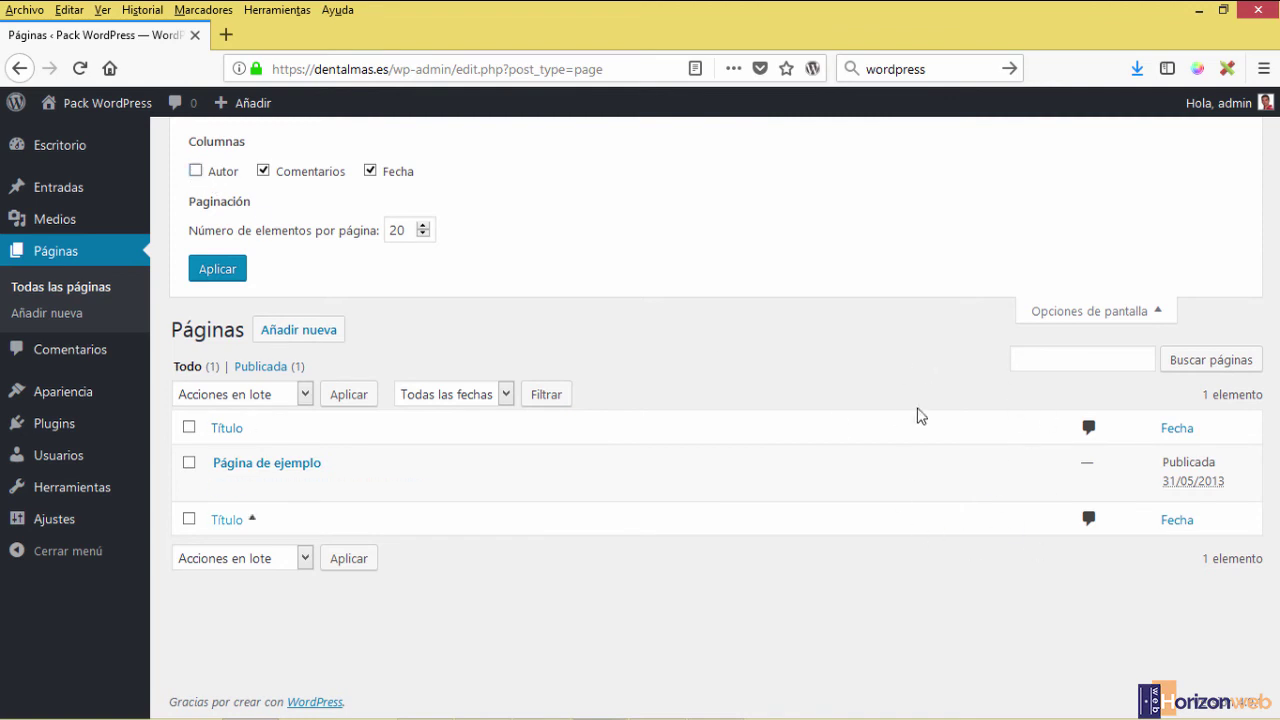
click(215, 268)
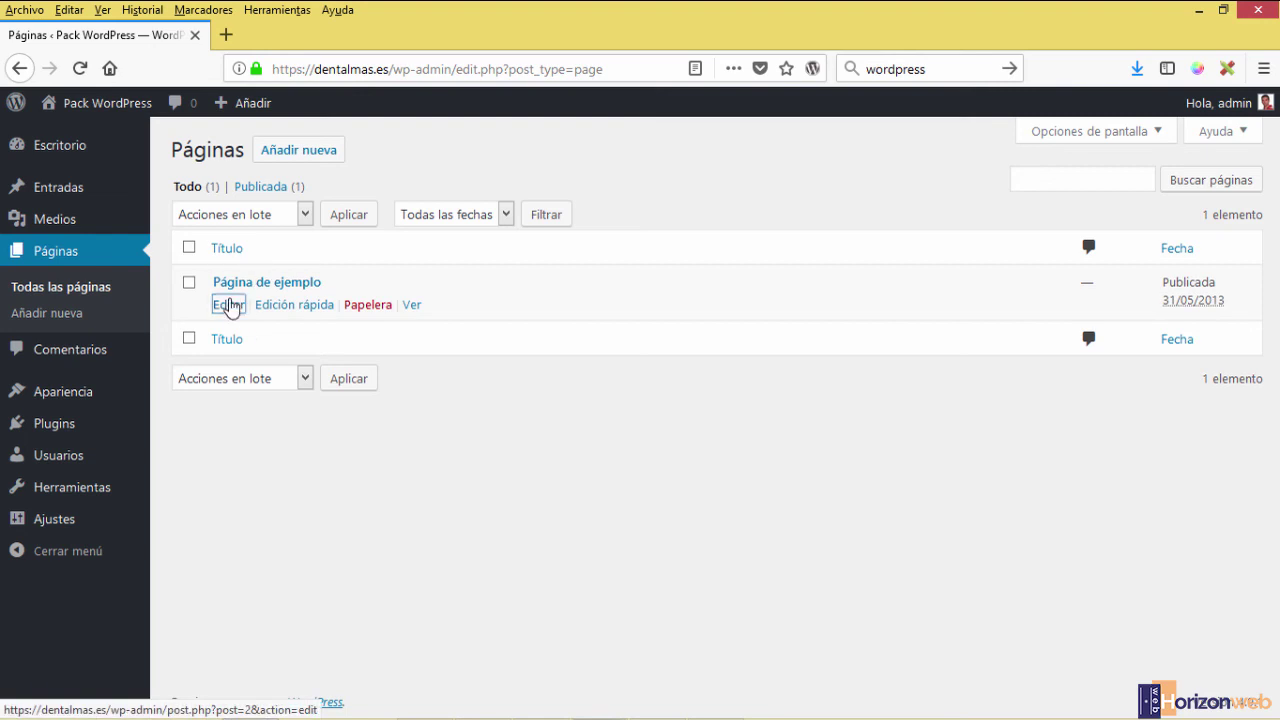
Open Página de ejemplo for editing and review its screen options against the boxes in the editor
click(228, 304)
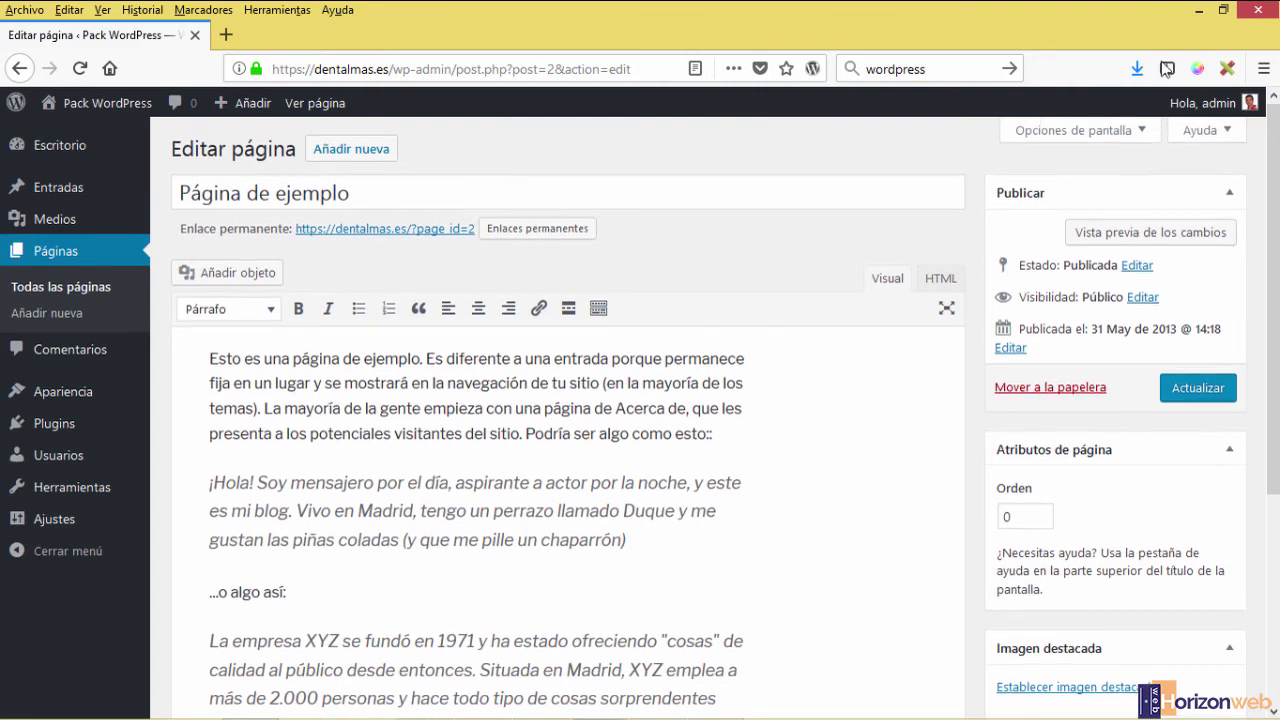
click(1092, 130)
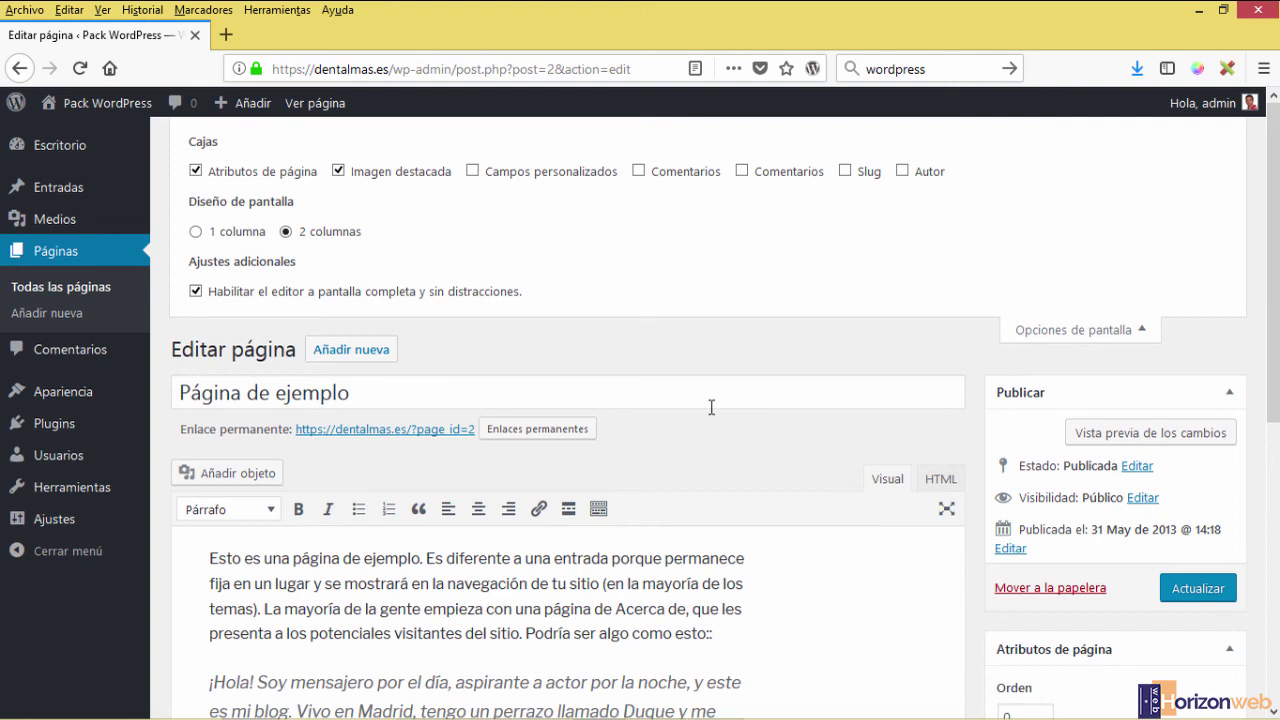
scroll(1010, 620, down, 4)
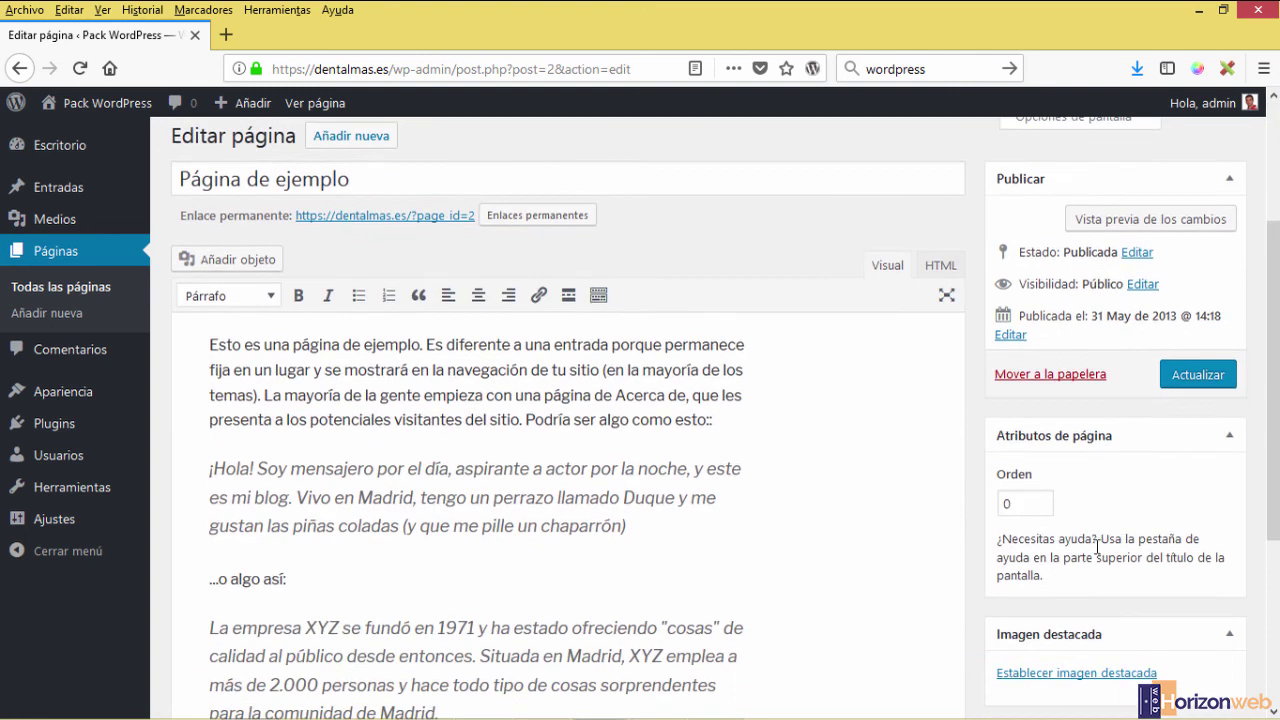
scroll(679, 453, up, 4)
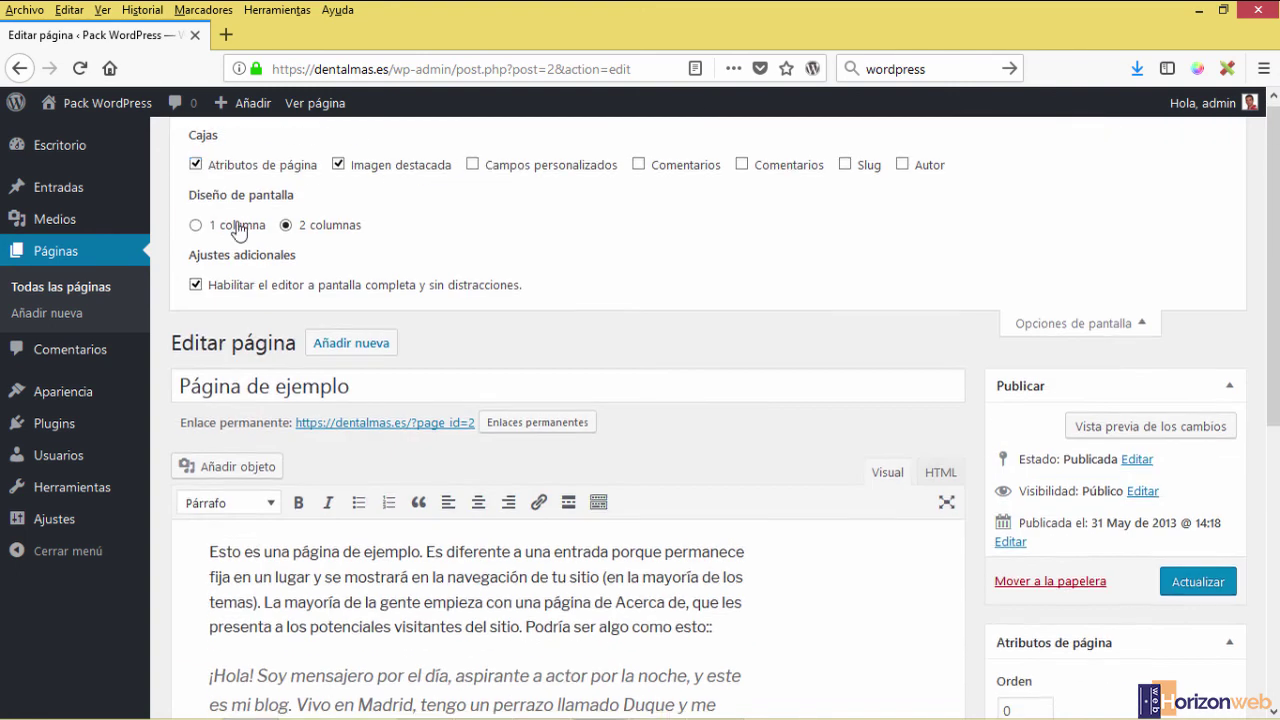
Hide the Atributos de página box from the page editor and check the editor's side column
click(196, 171)
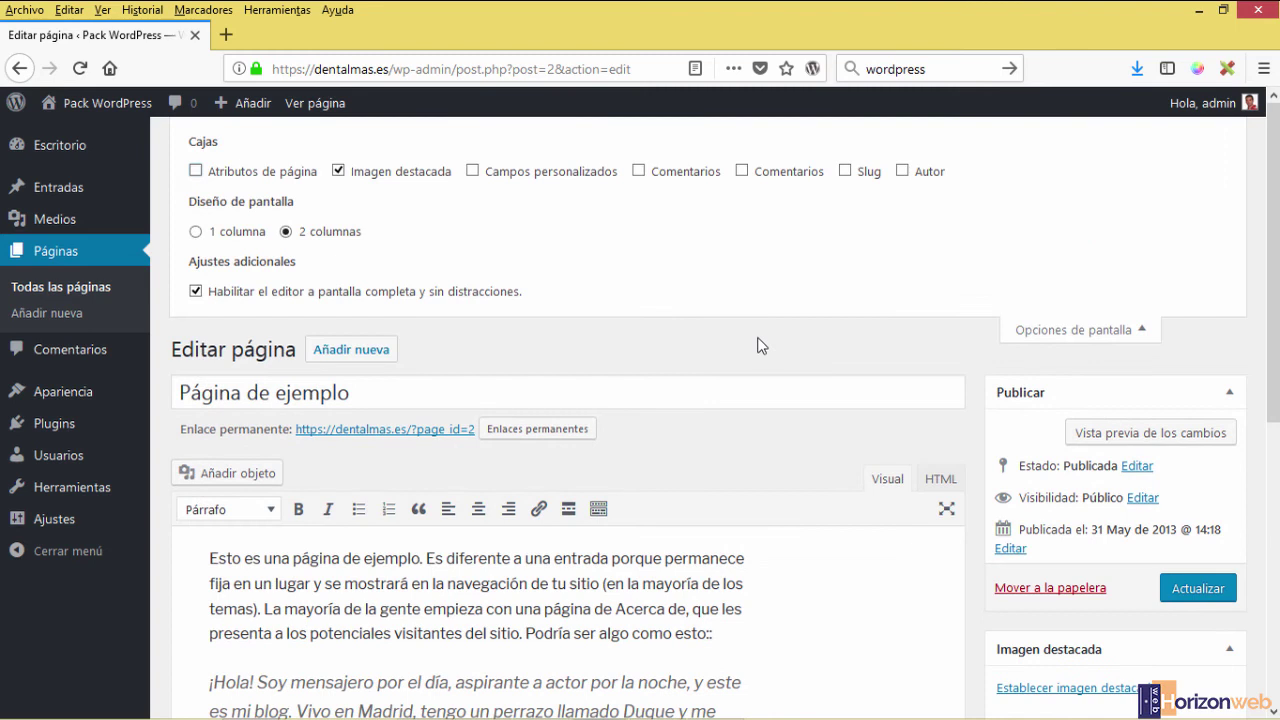
scroll(757, 343, down, 4)
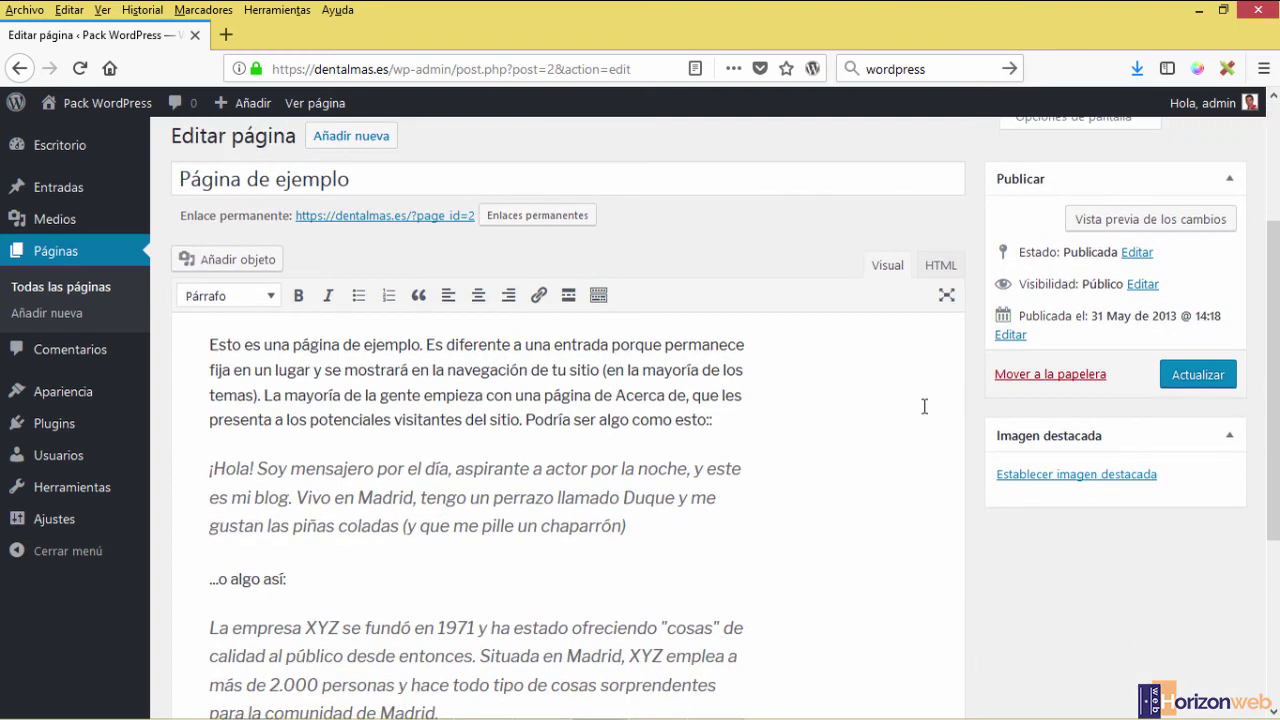
scroll(486, 326, up, 4)
scroll(363, 357, down, 2)
scroll(363, 357, up, 2)
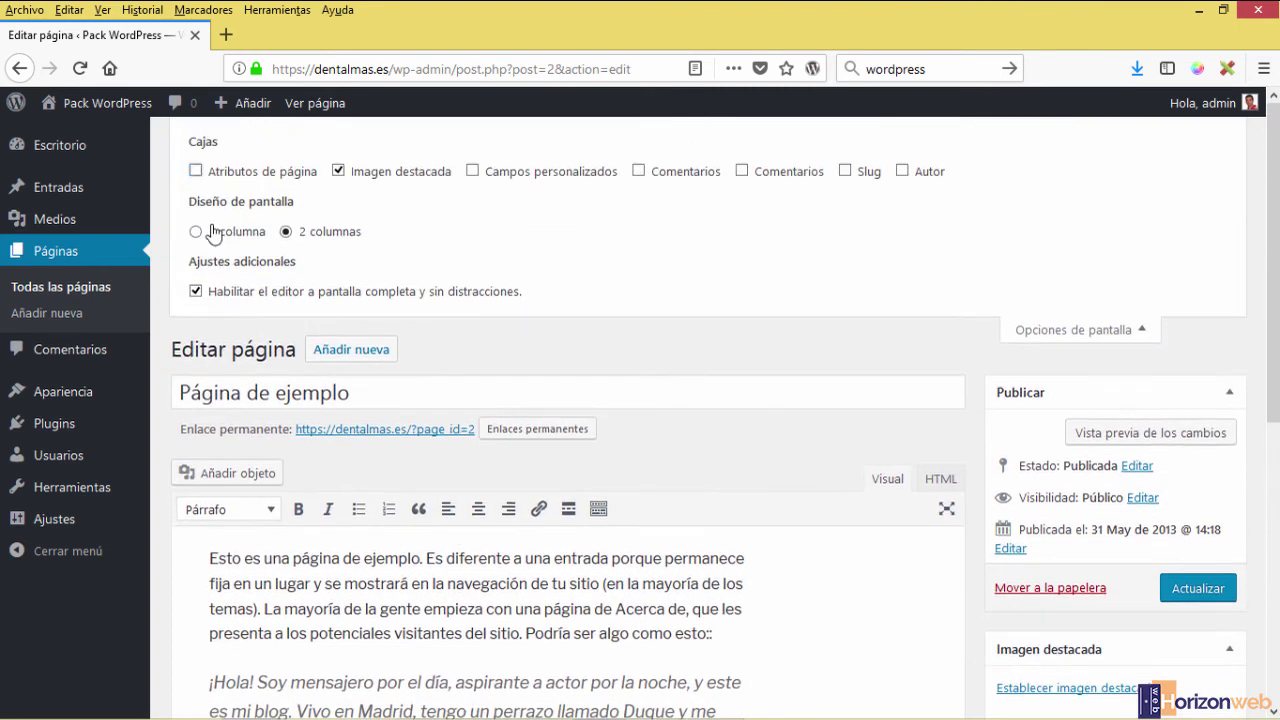
Show the Atributos de página box in the page editor again and collapse the screen options
click(195, 170)
scroll(880, 436, down, 1)
scroll(880, 436, down, 3)
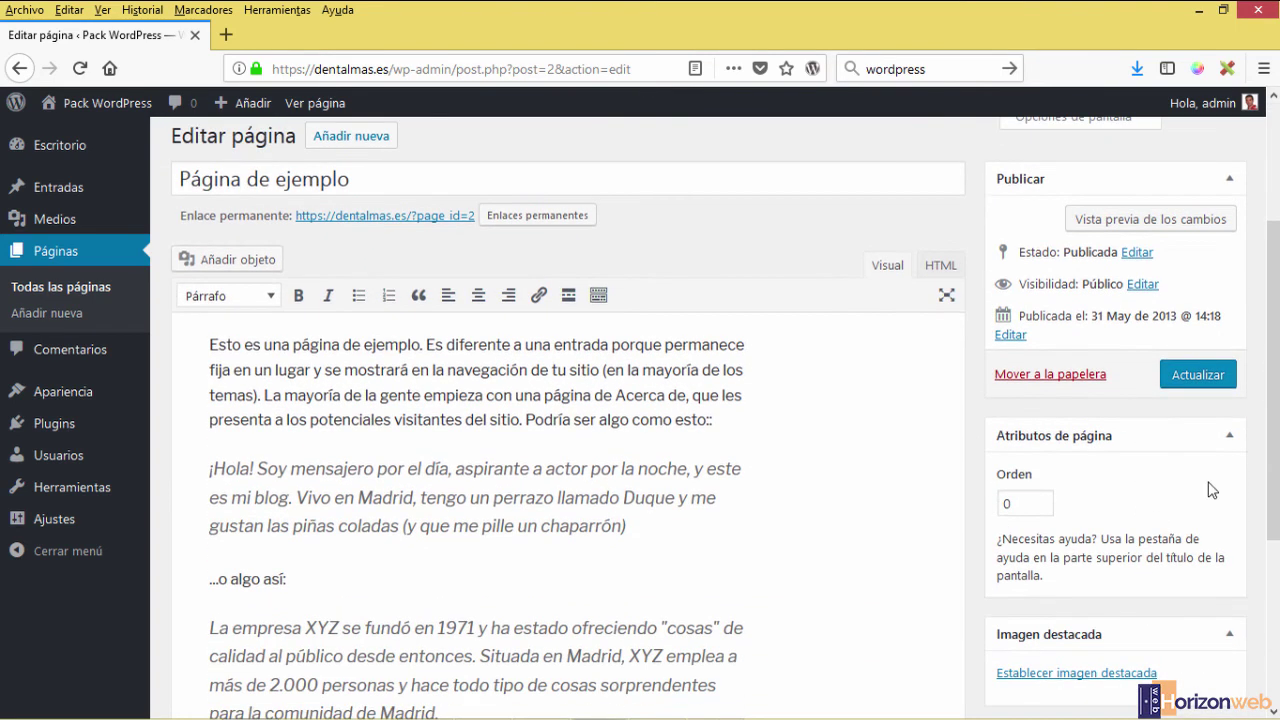
scroll(817, 531, up, 4)
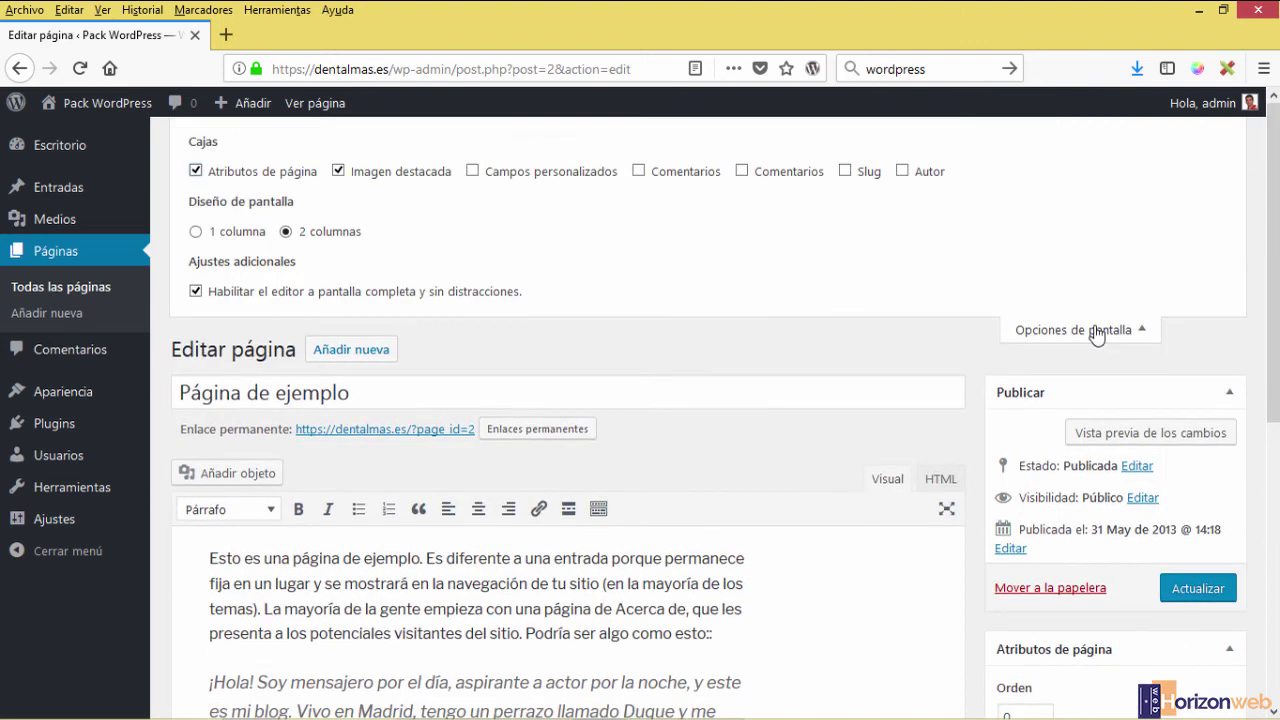
click(1094, 330)
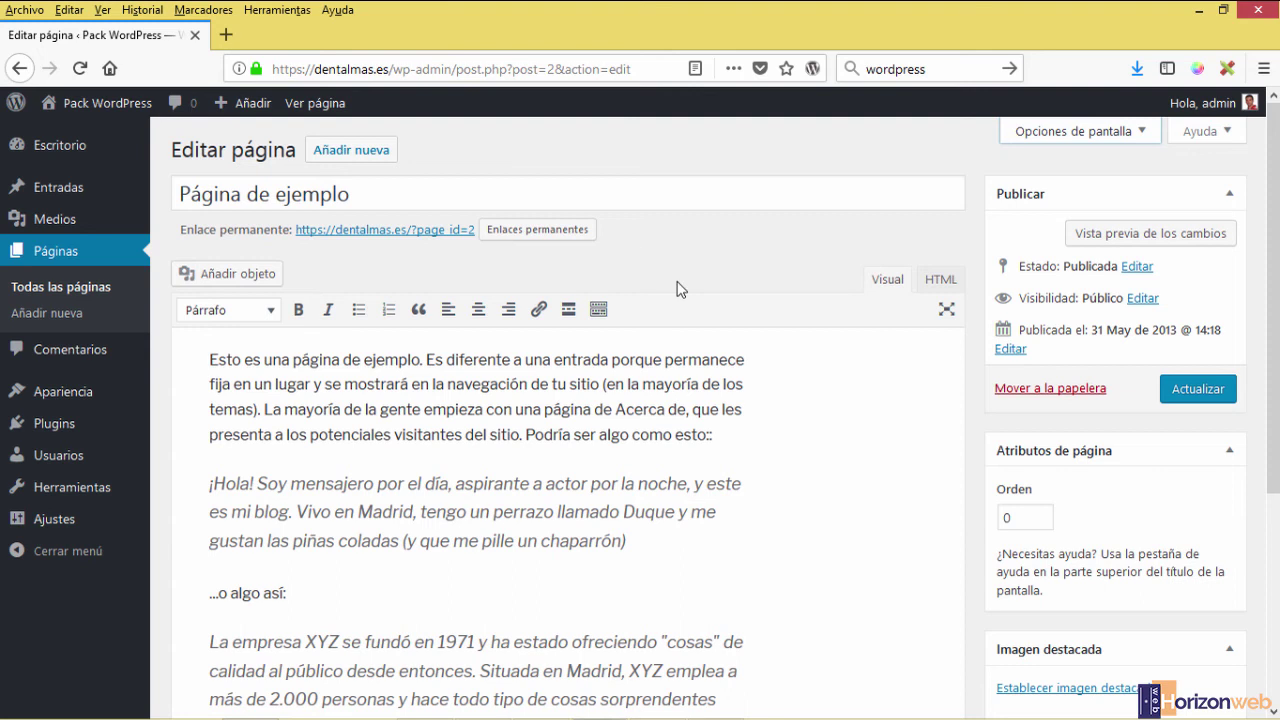
Read the page editor's help topics Acerca de las páginas, Insertando medios and Atributos de página, then close the help
click(1204, 134)
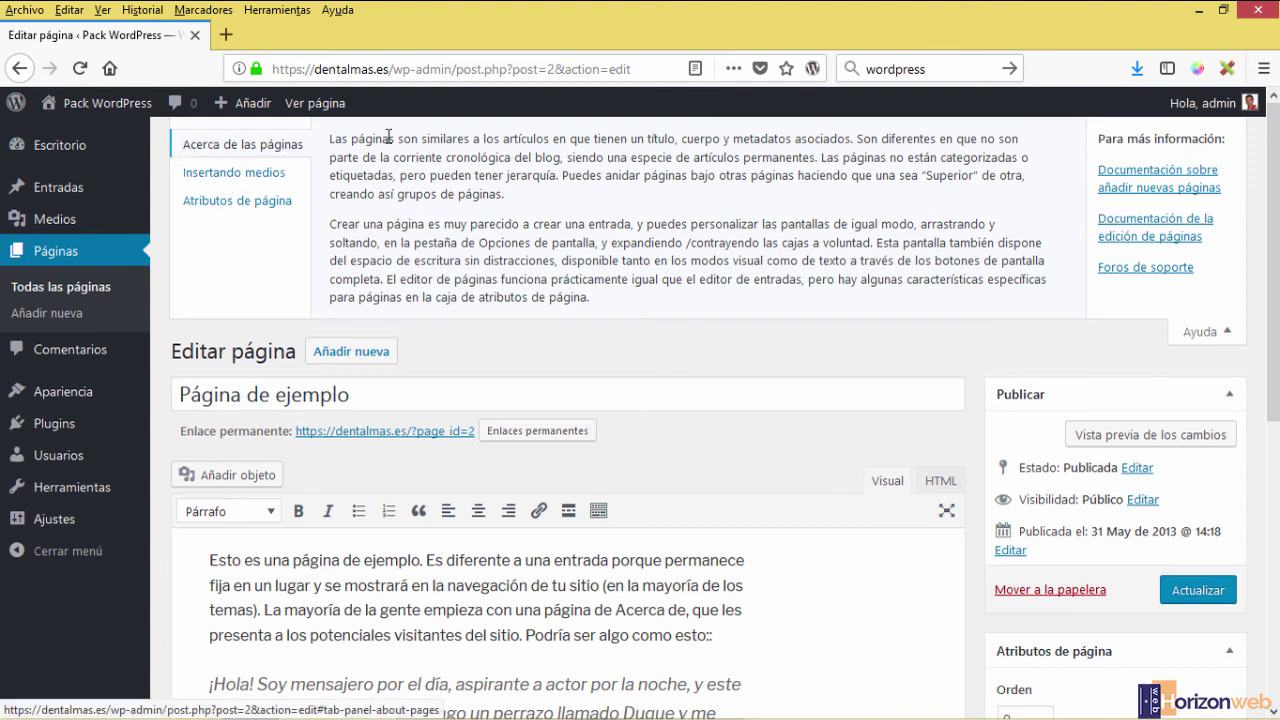
click(235, 178)
click(220, 212)
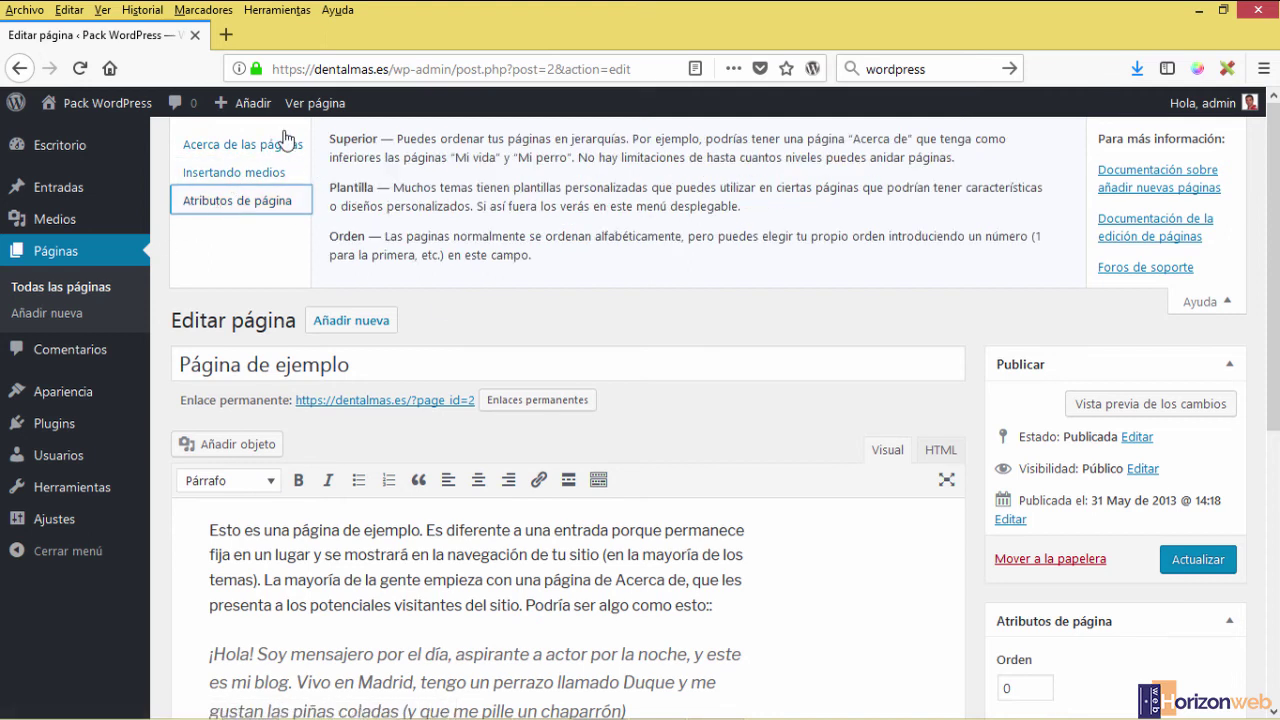
scroll(732, 474, down, 1)
scroll(732, 474, down, 3)
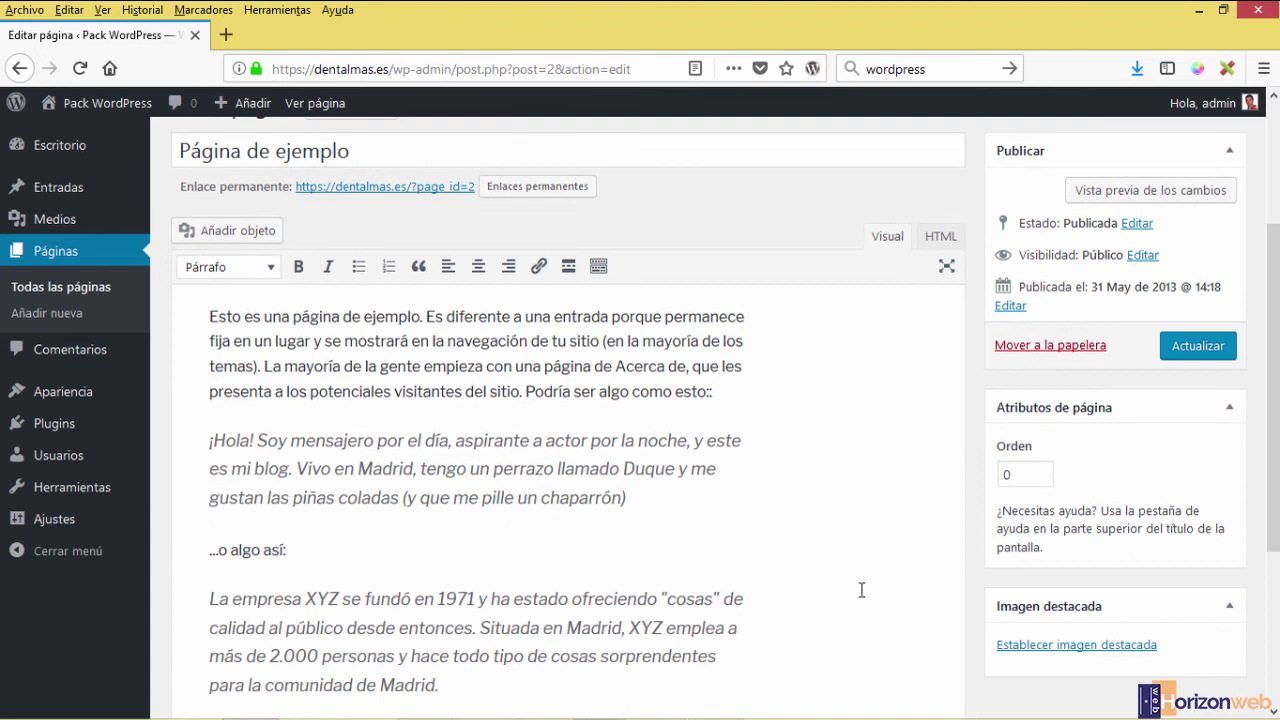
scroll(861, 590, up, 4)
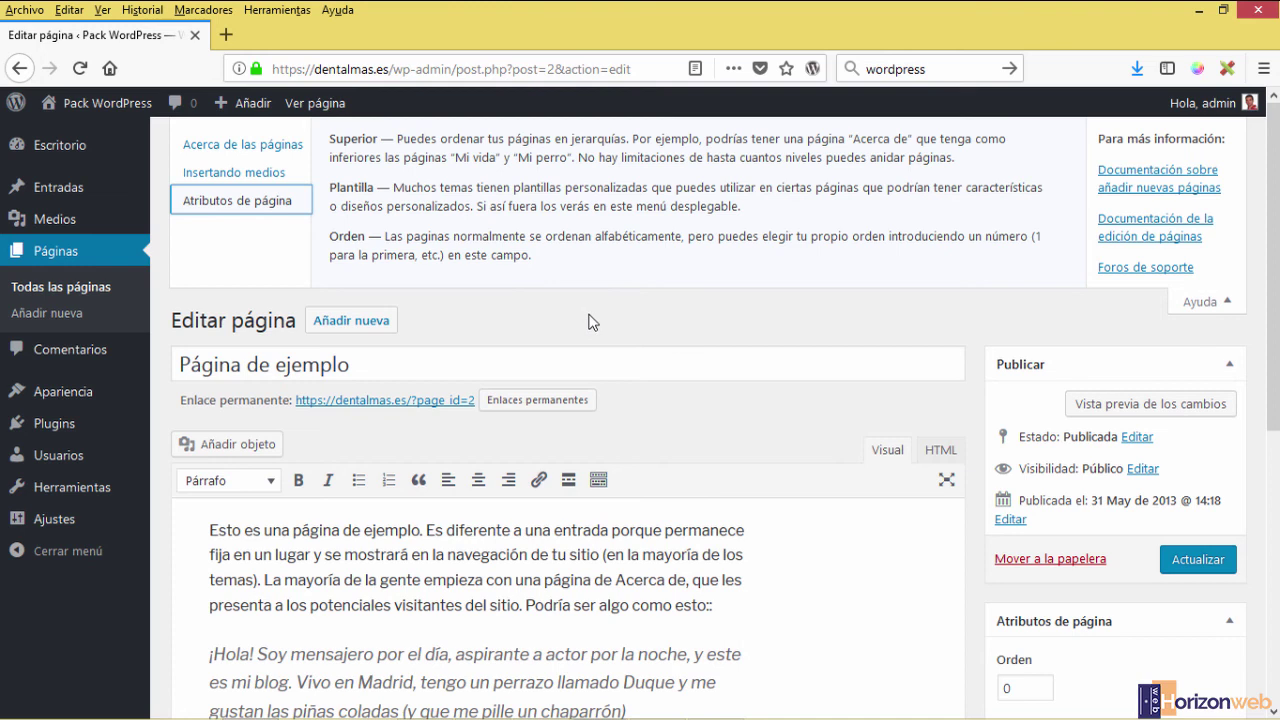
click(1195, 314)
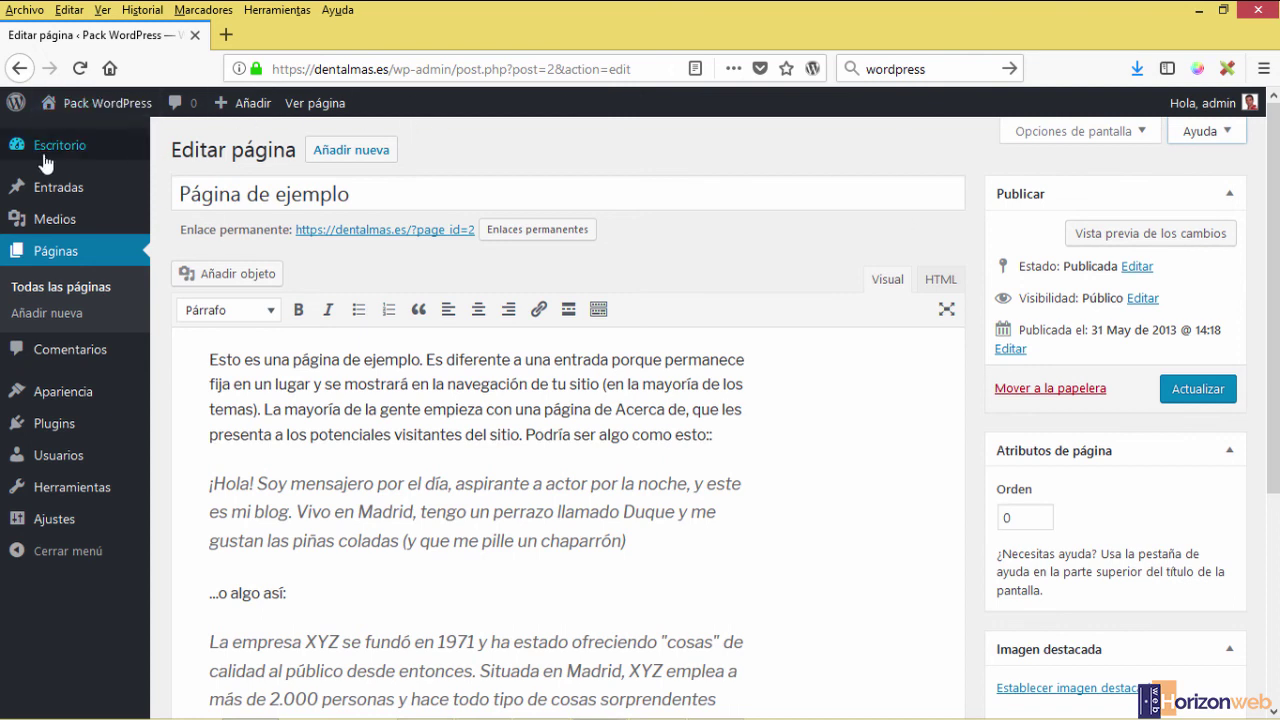
Return to the Escritorio, look over the admin sections and open the Temas page of Apariencia
mouse_move(128, 158)
click(180, 155)
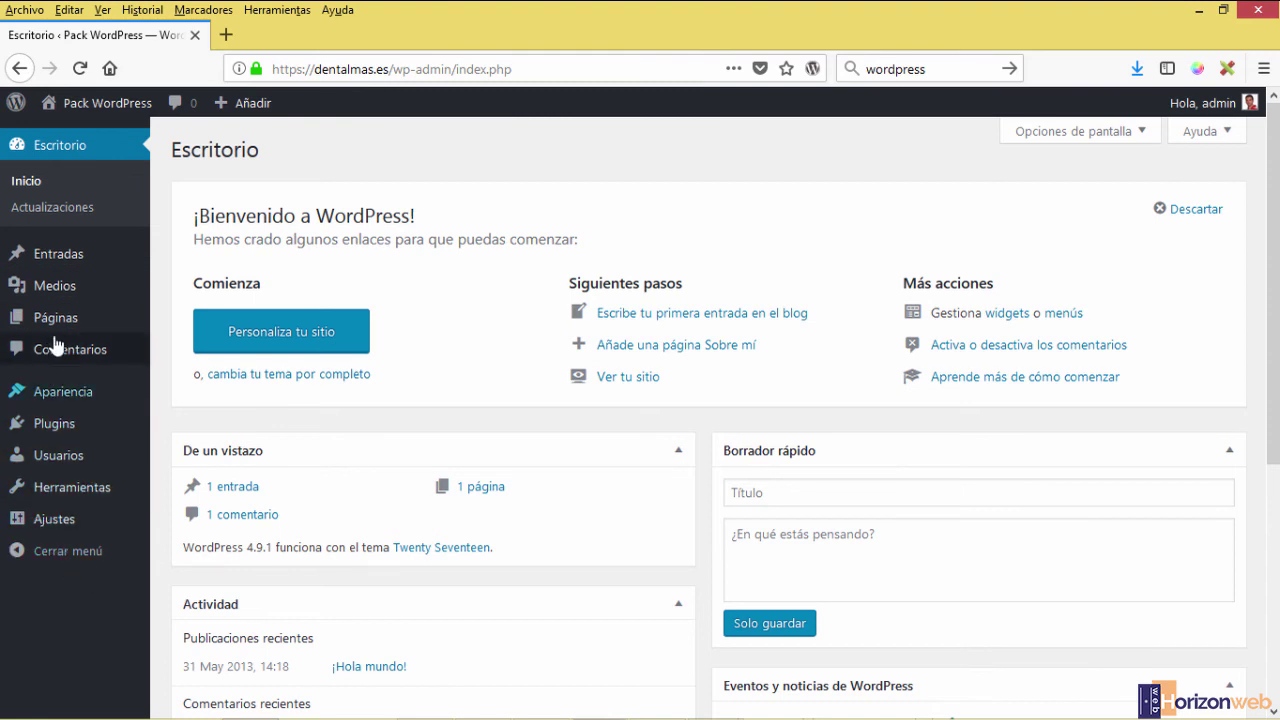
mouse_move(51, 322)
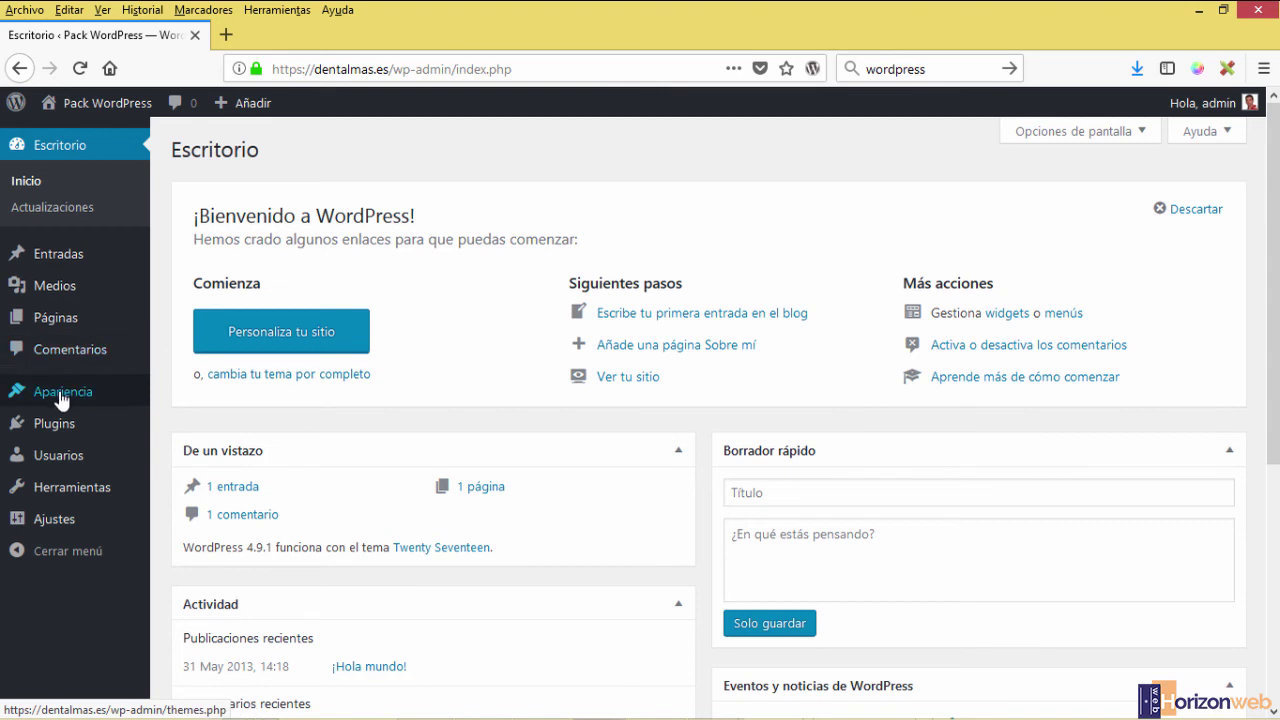
mouse_move(62, 398)
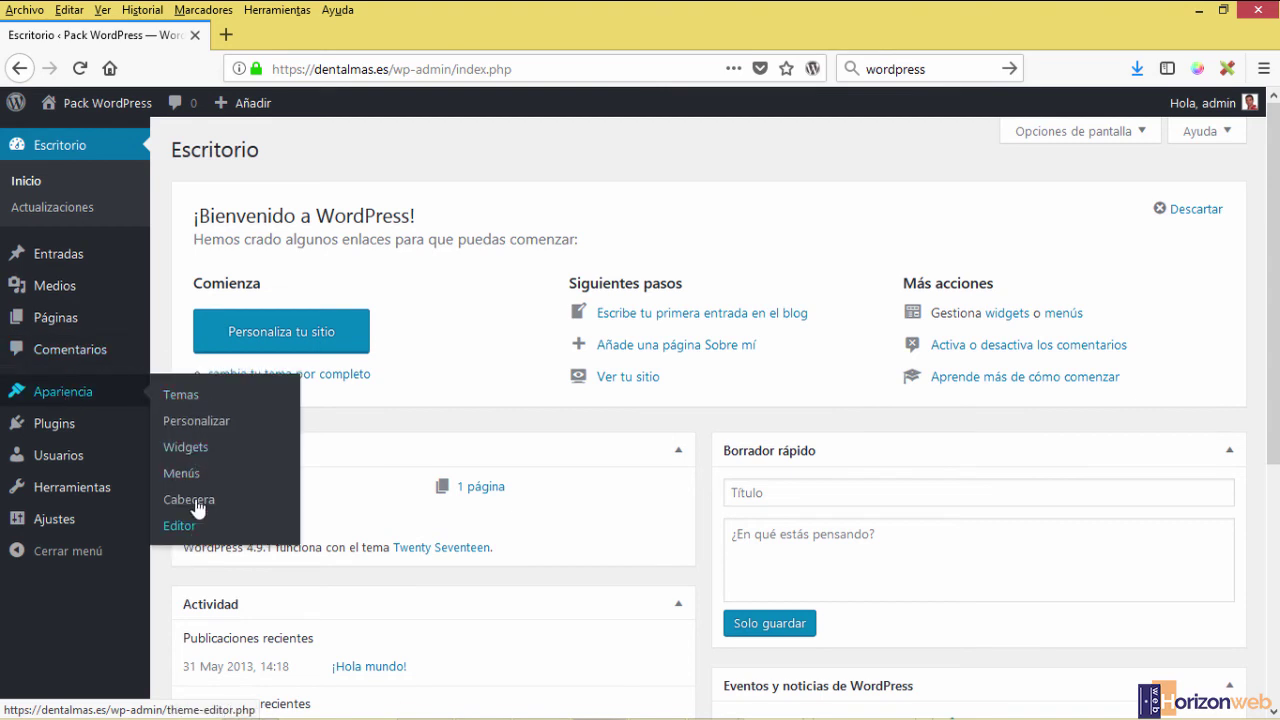
click(62, 398)
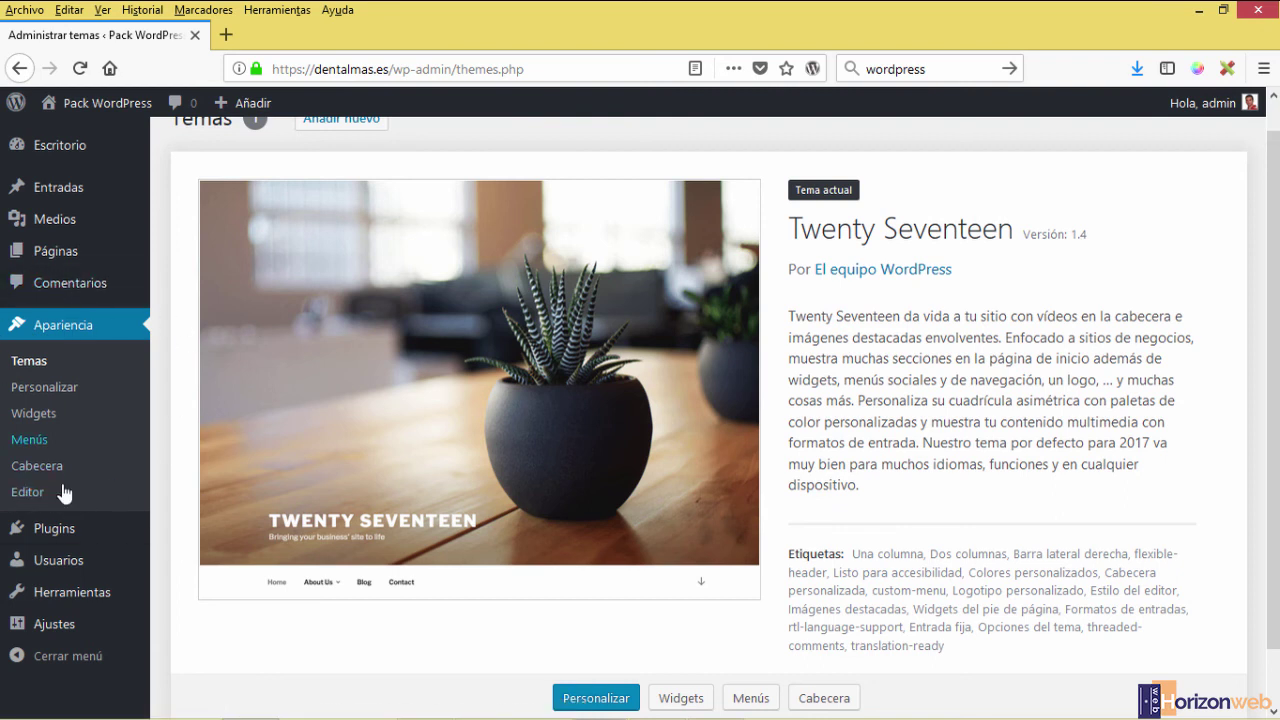
Return to the Escritorio's Inicio page and examine its welcome, De un vistazo, Actividad, Borrador rápido and Eventos y noticias de WordPress boxes
scroll(50, 225, up, 1)
click(63, 145)
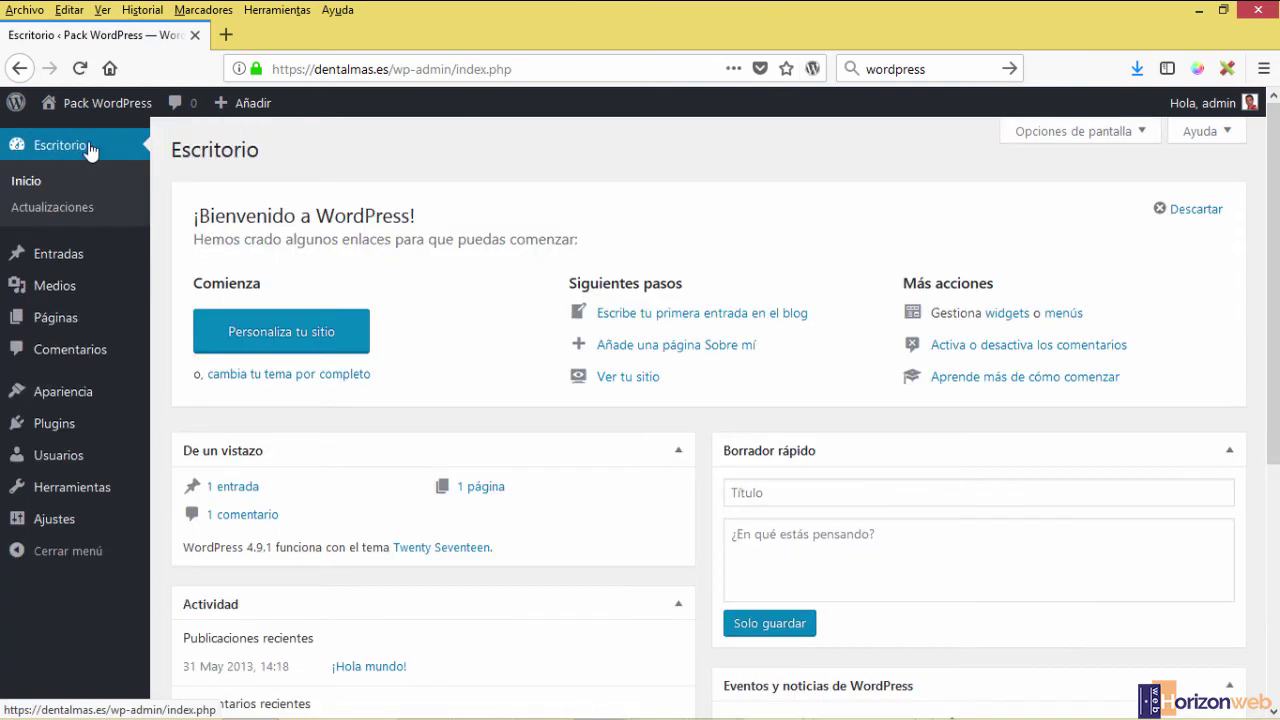
click(25, 184)
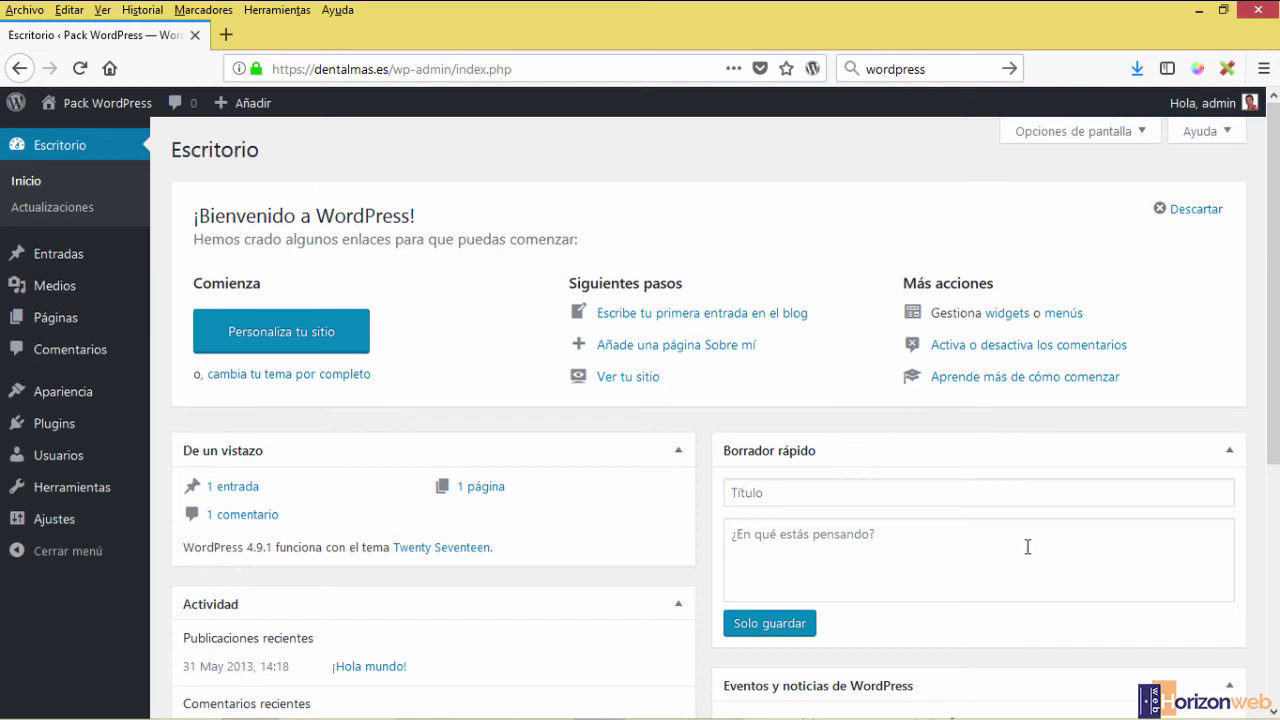
scroll(917, 437, down, 4)
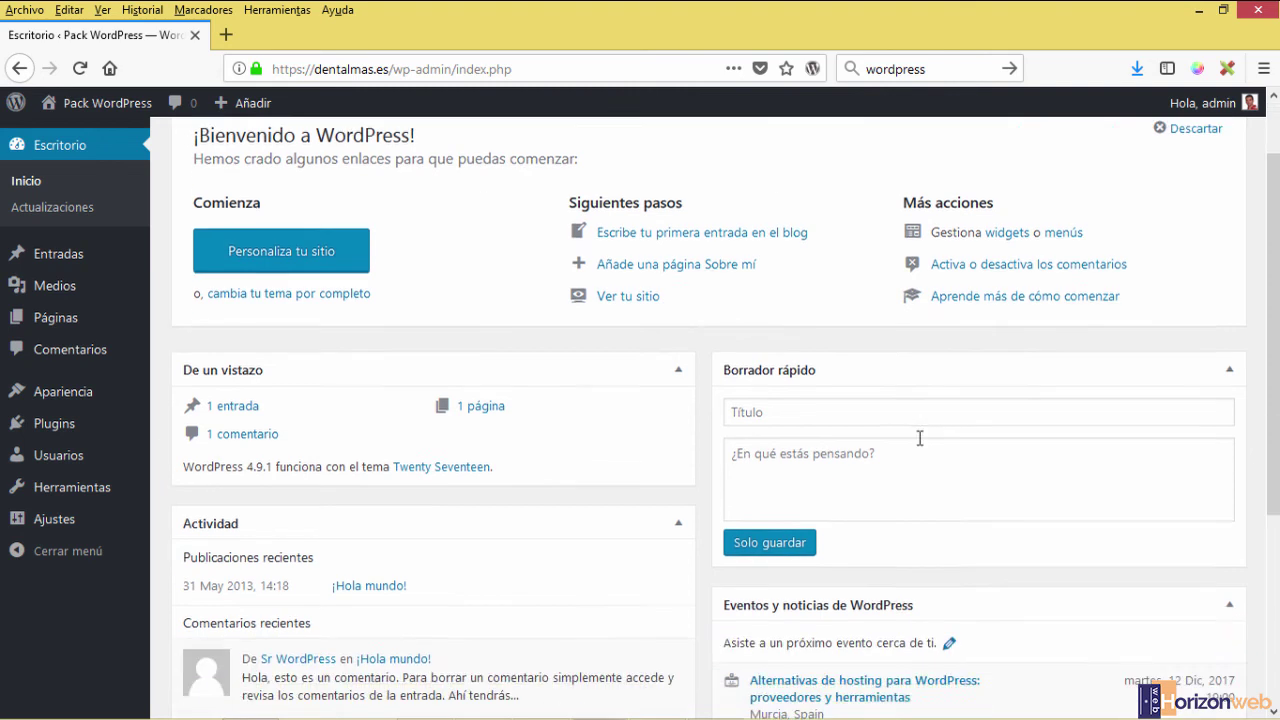
scroll(628, 608, up, 4)
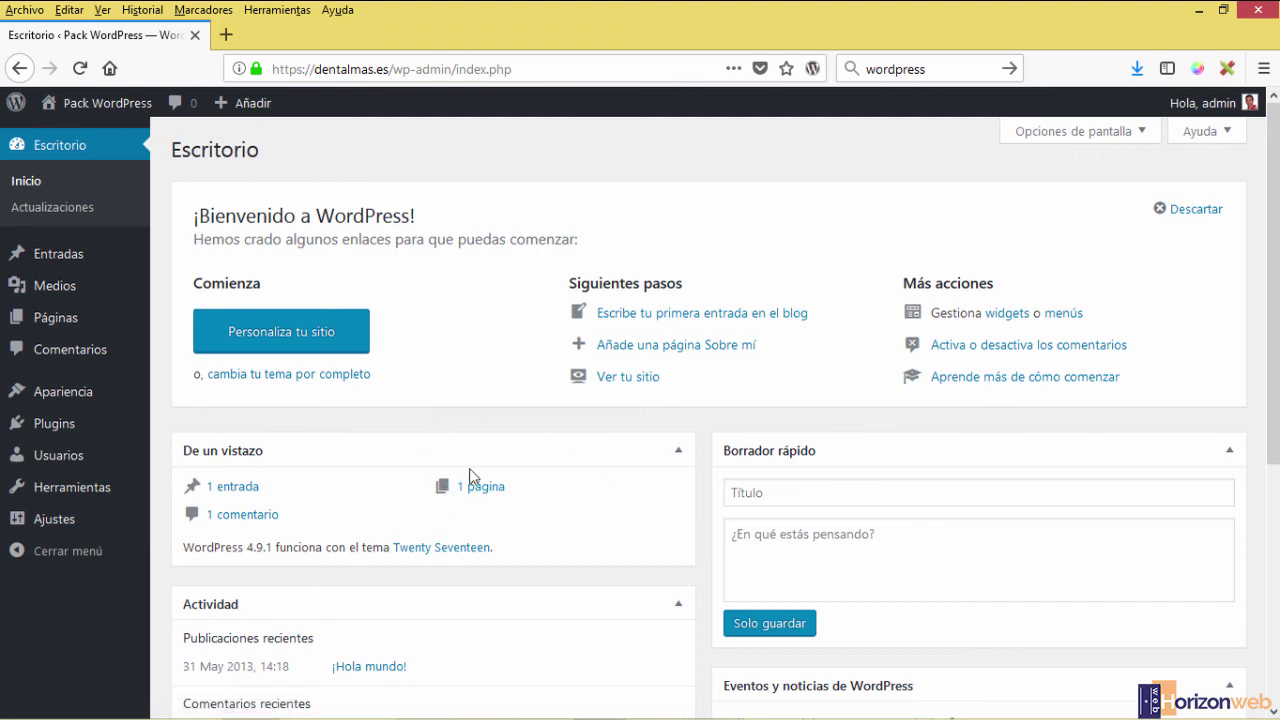
scroll(470, 469, down, 3)
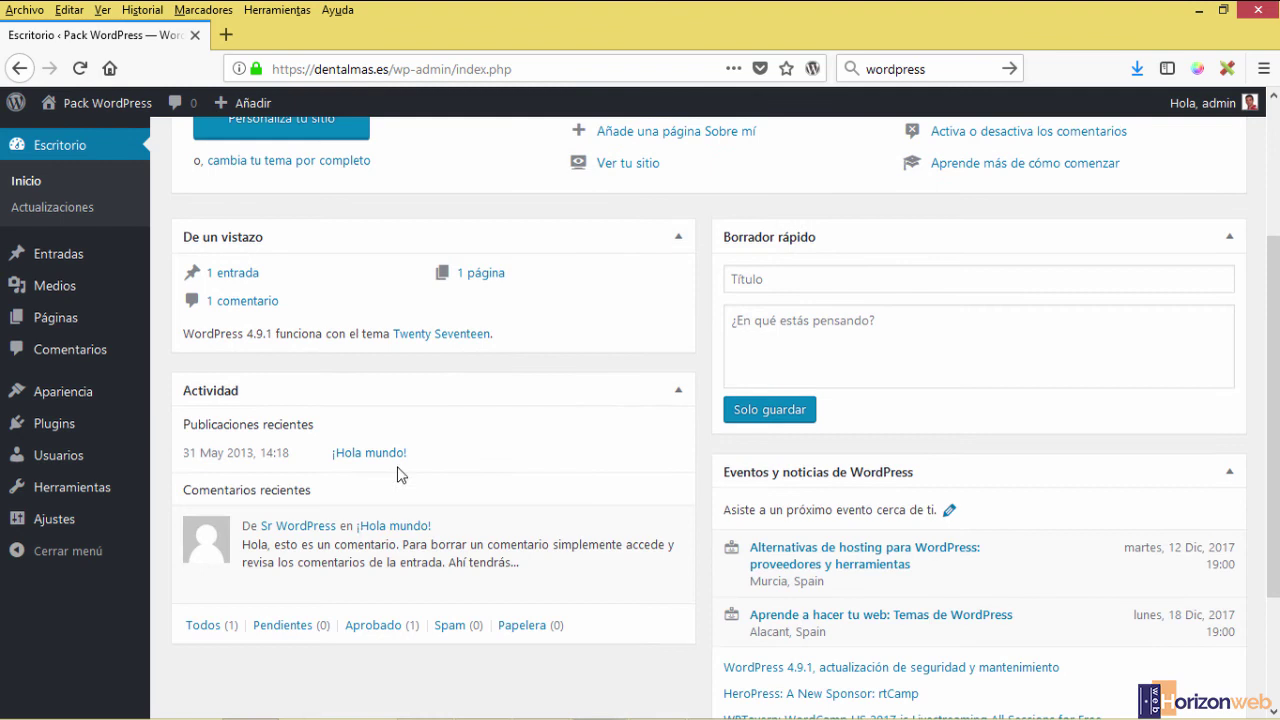
scroll(399, 485, up, 3)
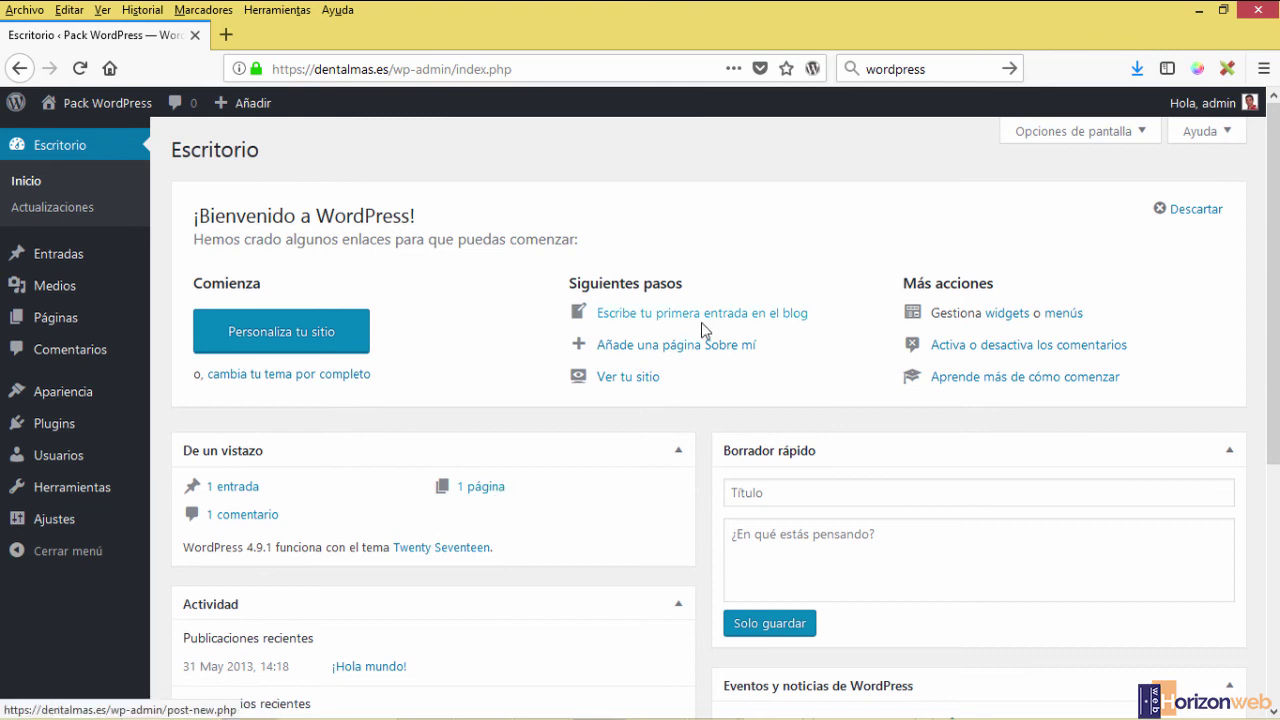
scroll(585, 607, down, 5)
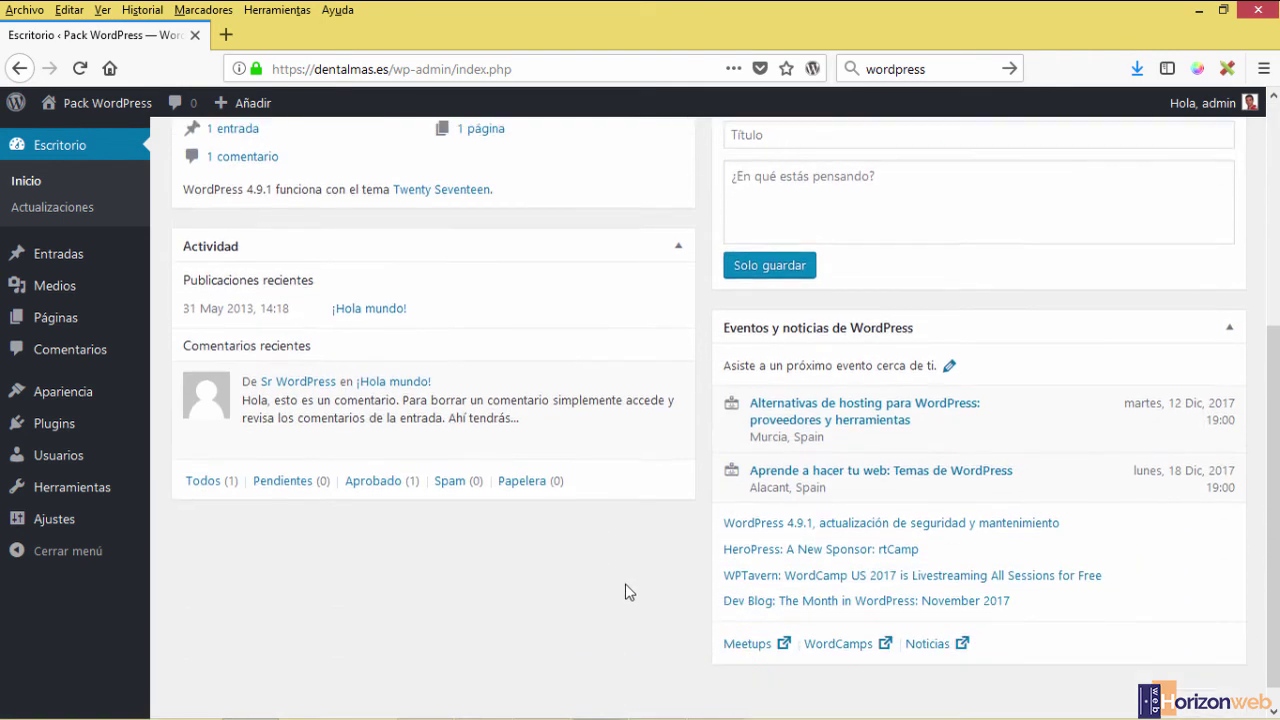
scroll(637, 656, up, 5)
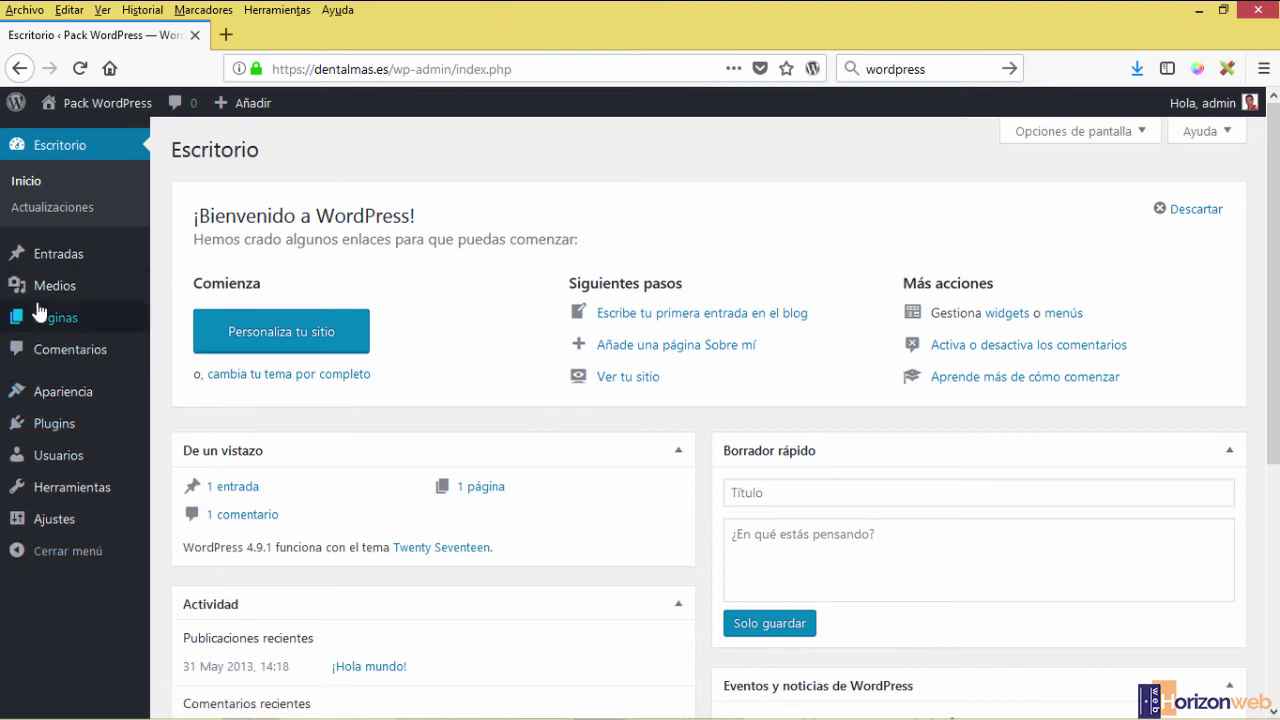
Open the Escritorio's Actualizaciones page and examine the WordPress version notice and the Plugins, Temas and Traducciones update sections
mouse_move(52, 298)
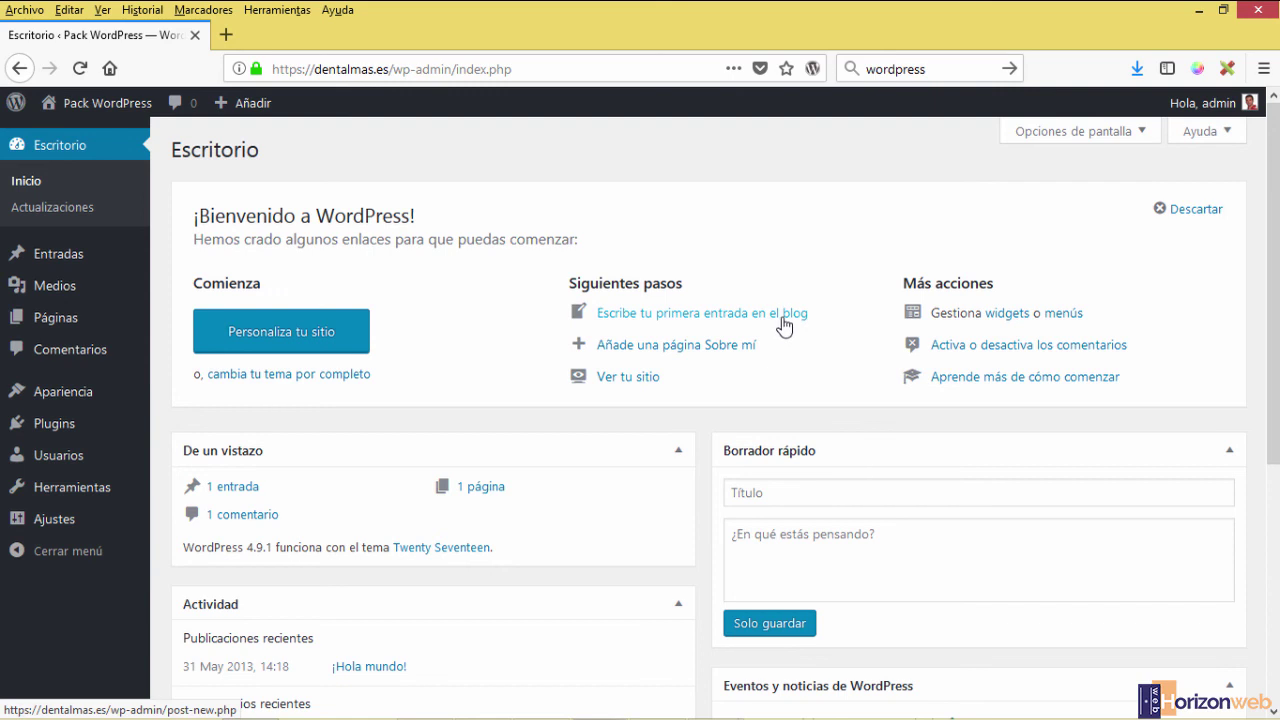
mouse_move(61, 266)
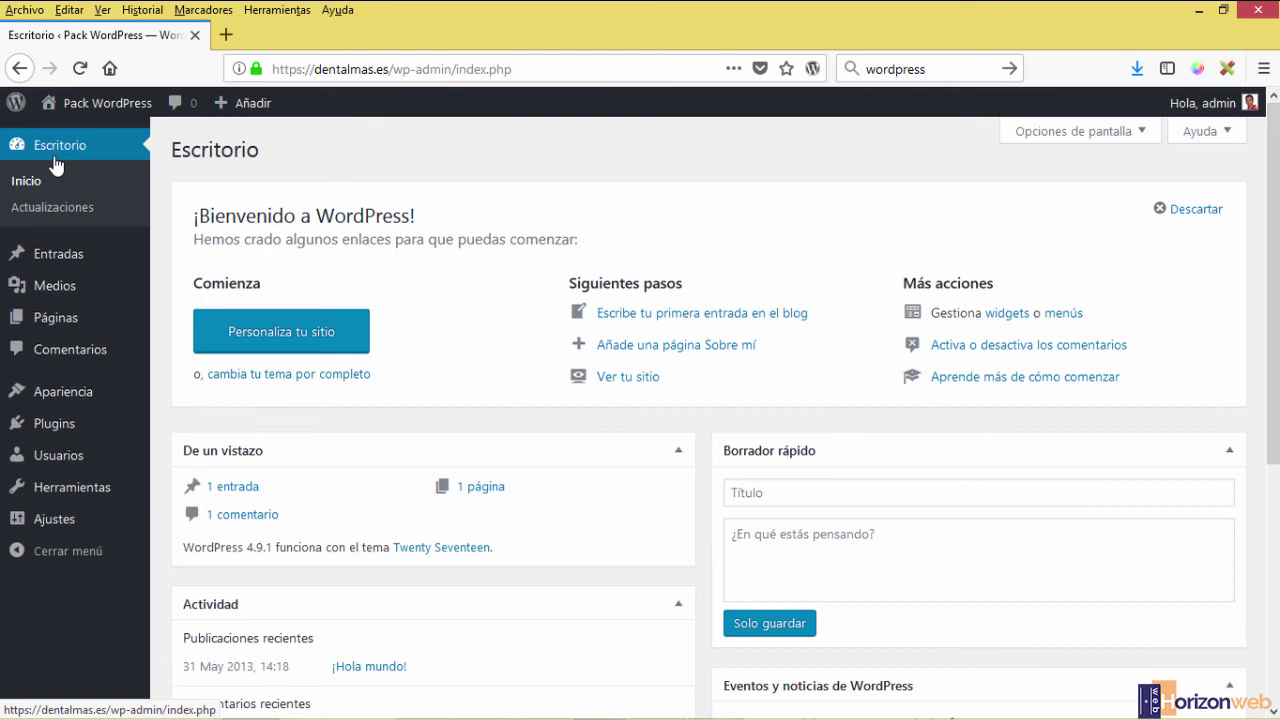
click(40, 215)
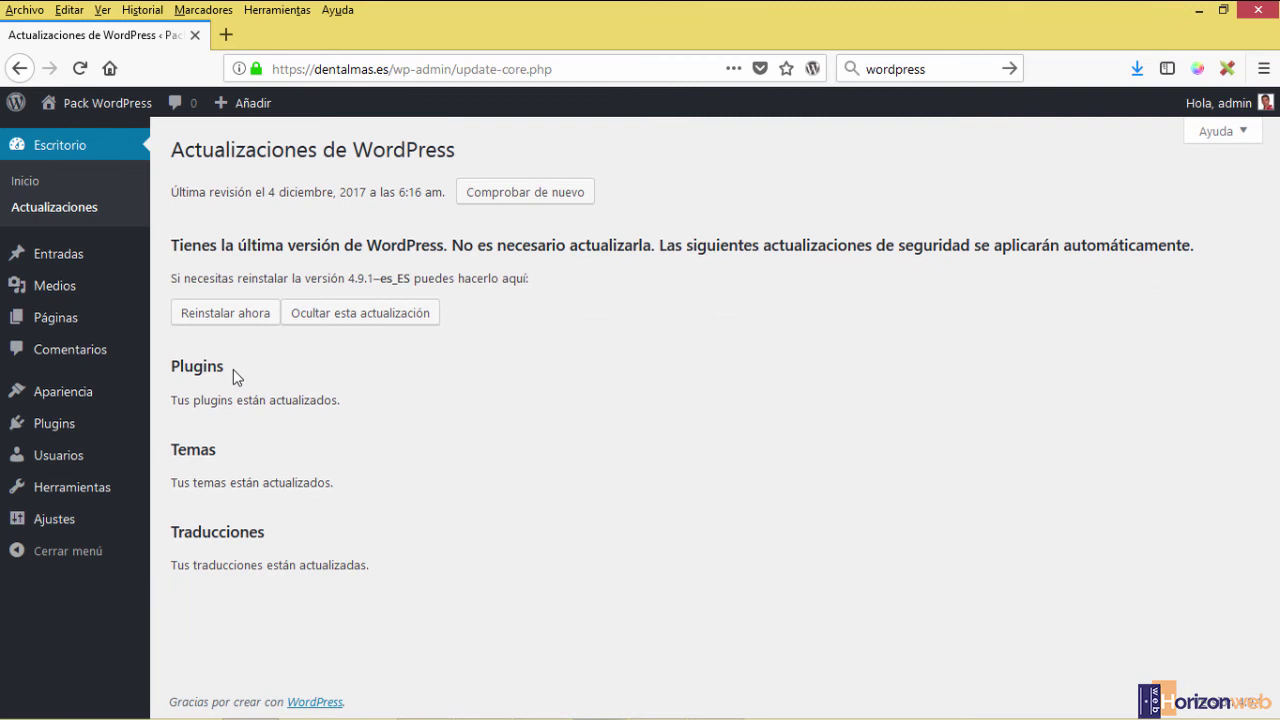
drag(233, 369, 170, 369)
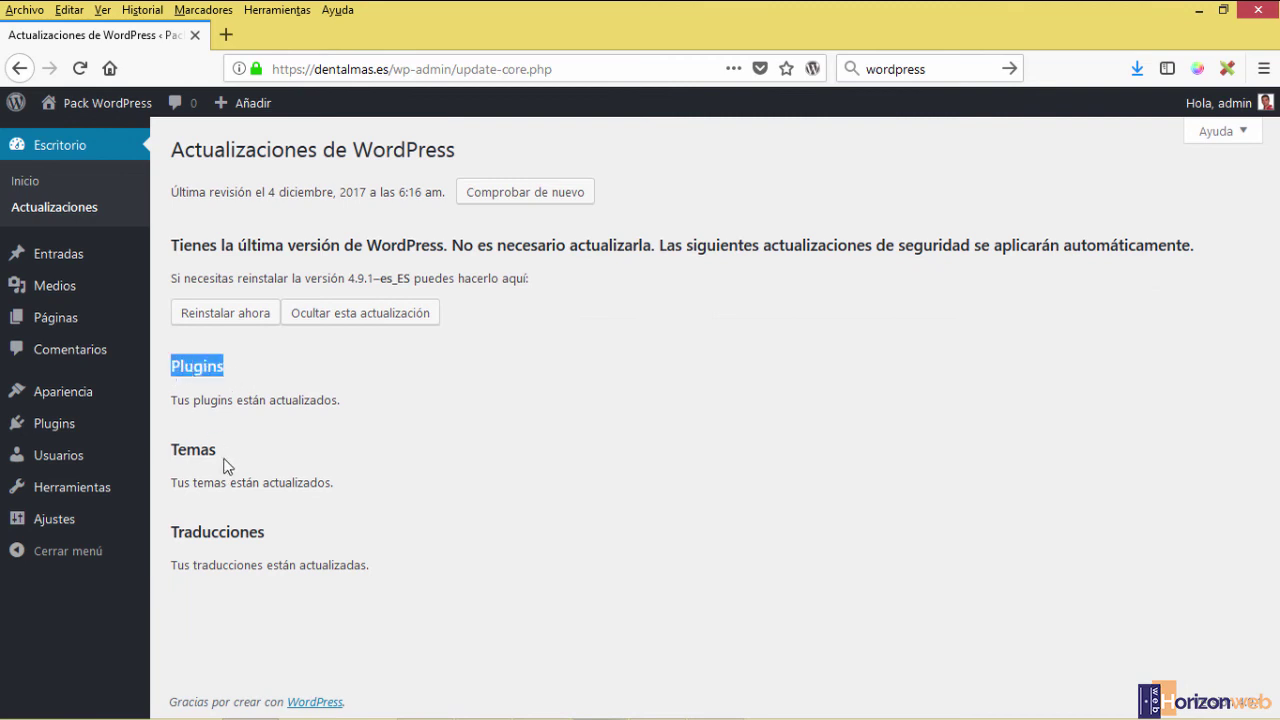
drag(217, 450, 175, 450)
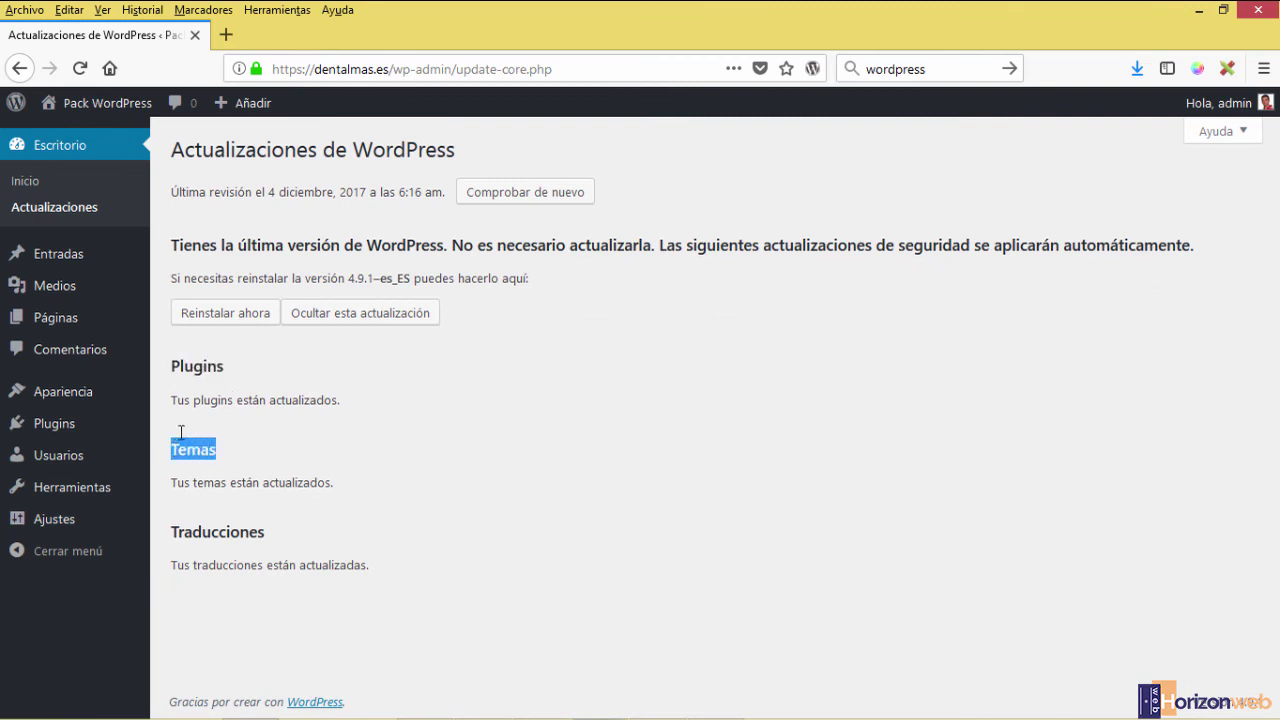
drag(172, 241, 442, 252)
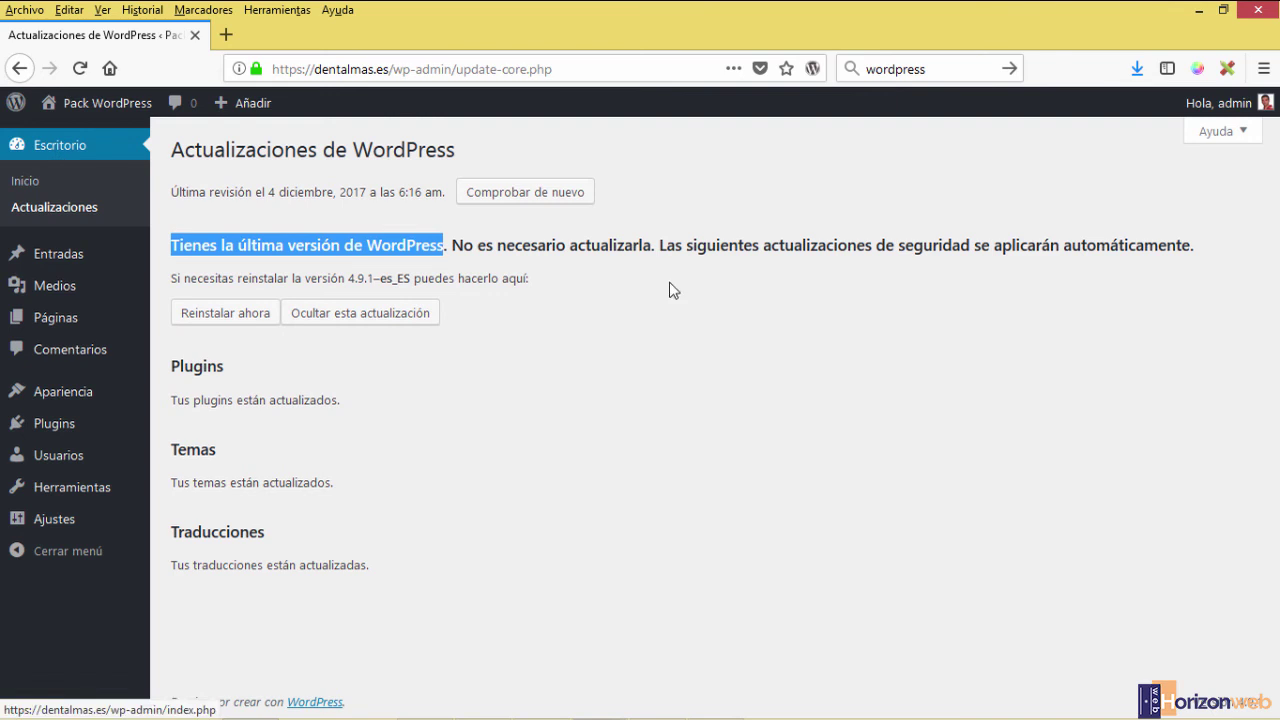
drag(465, 152, 175, 152)
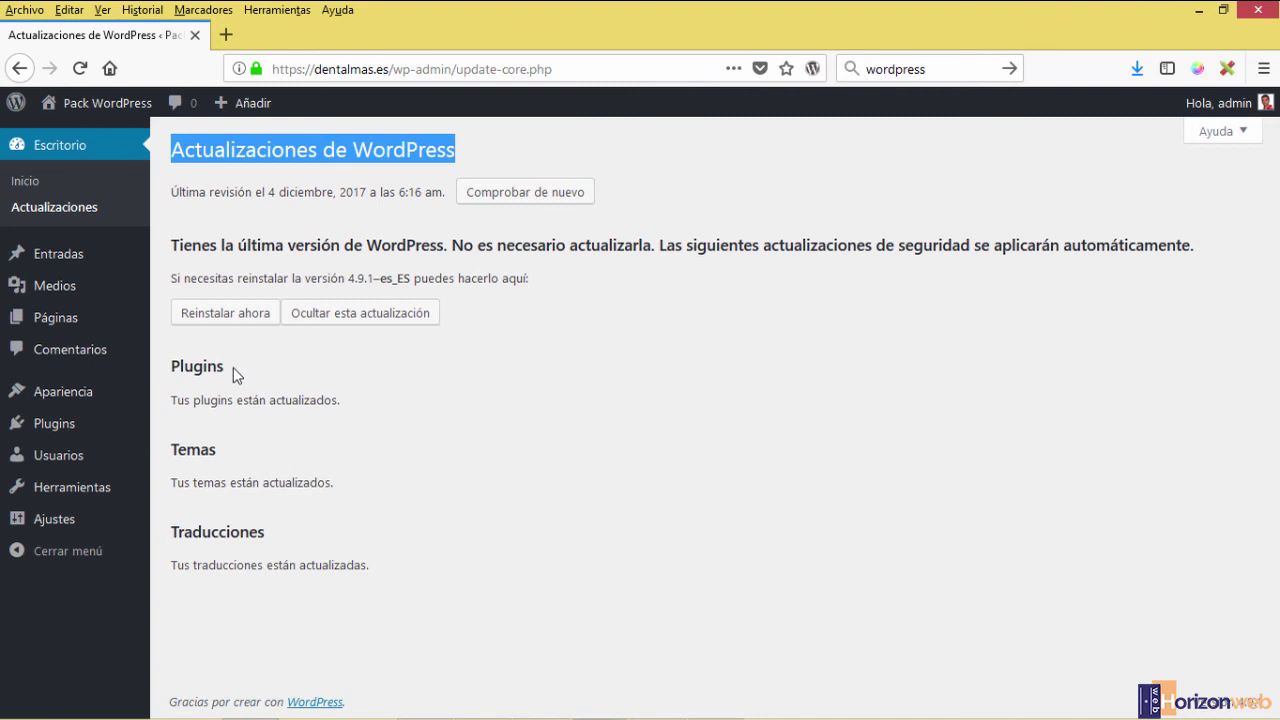
drag(233, 367, 174, 366)
drag(219, 453, 171, 449)
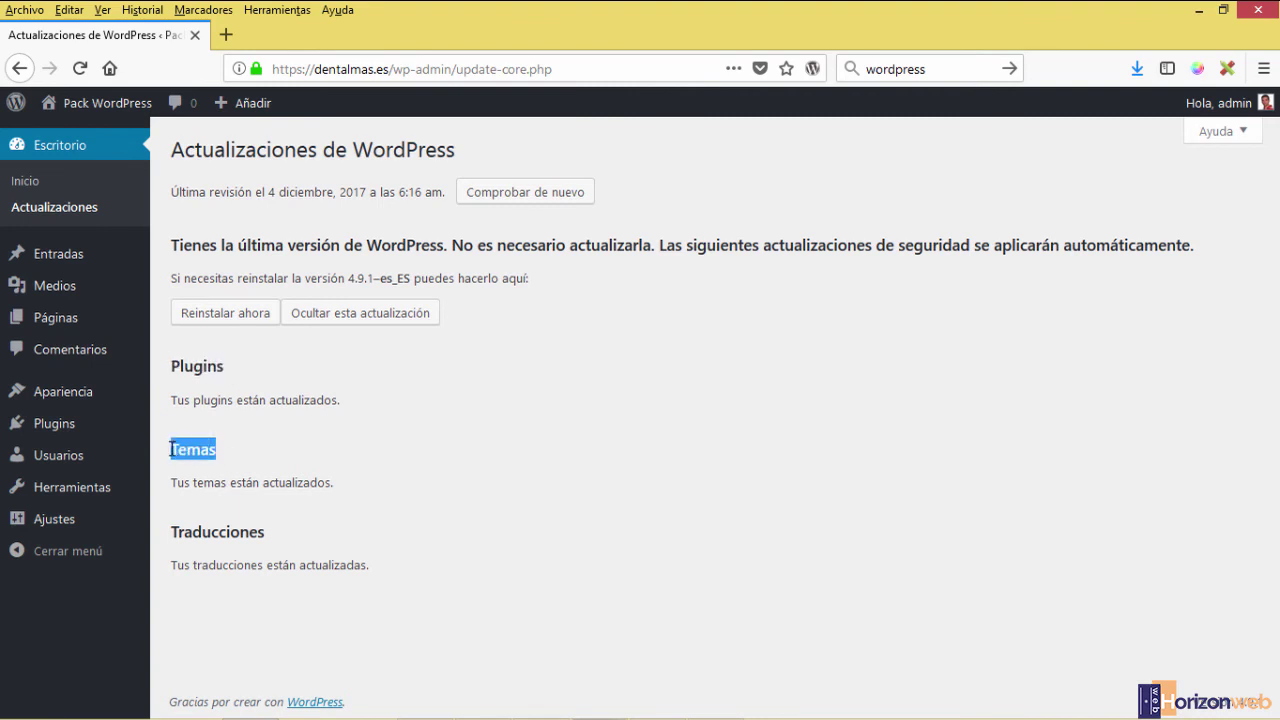
drag(266, 532, 172, 533)
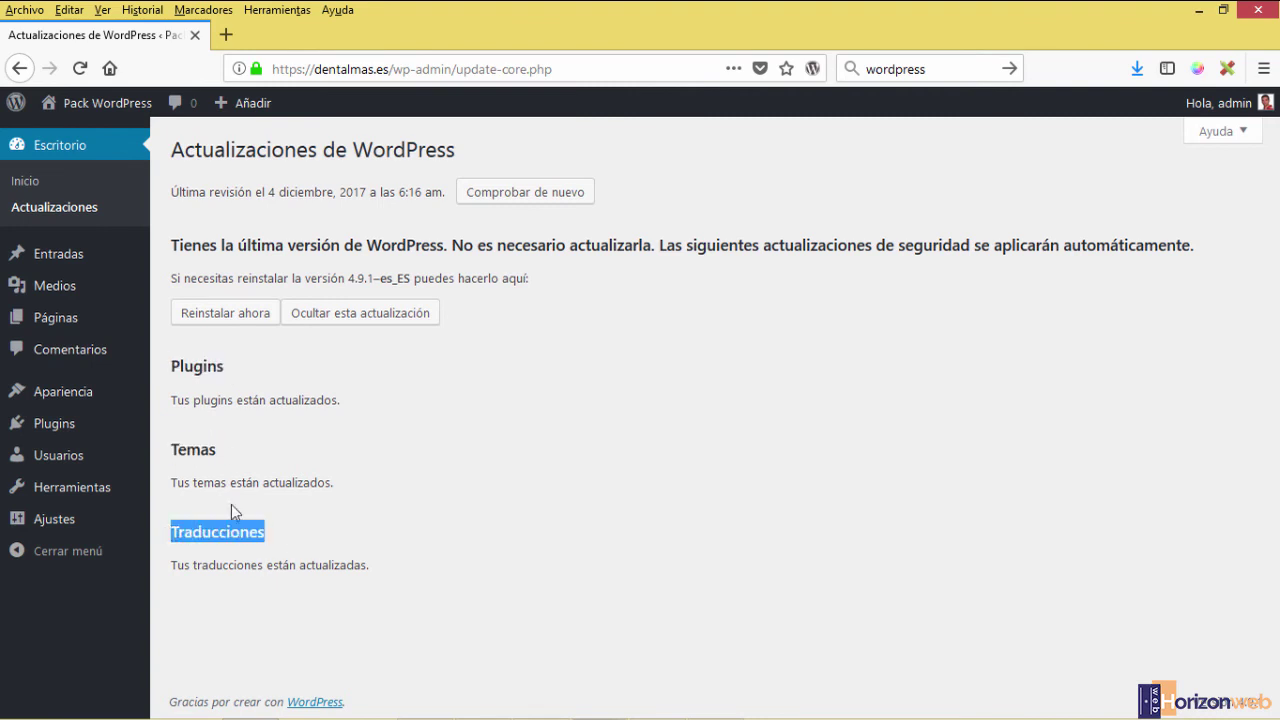
drag(230, 367, 175, 371)
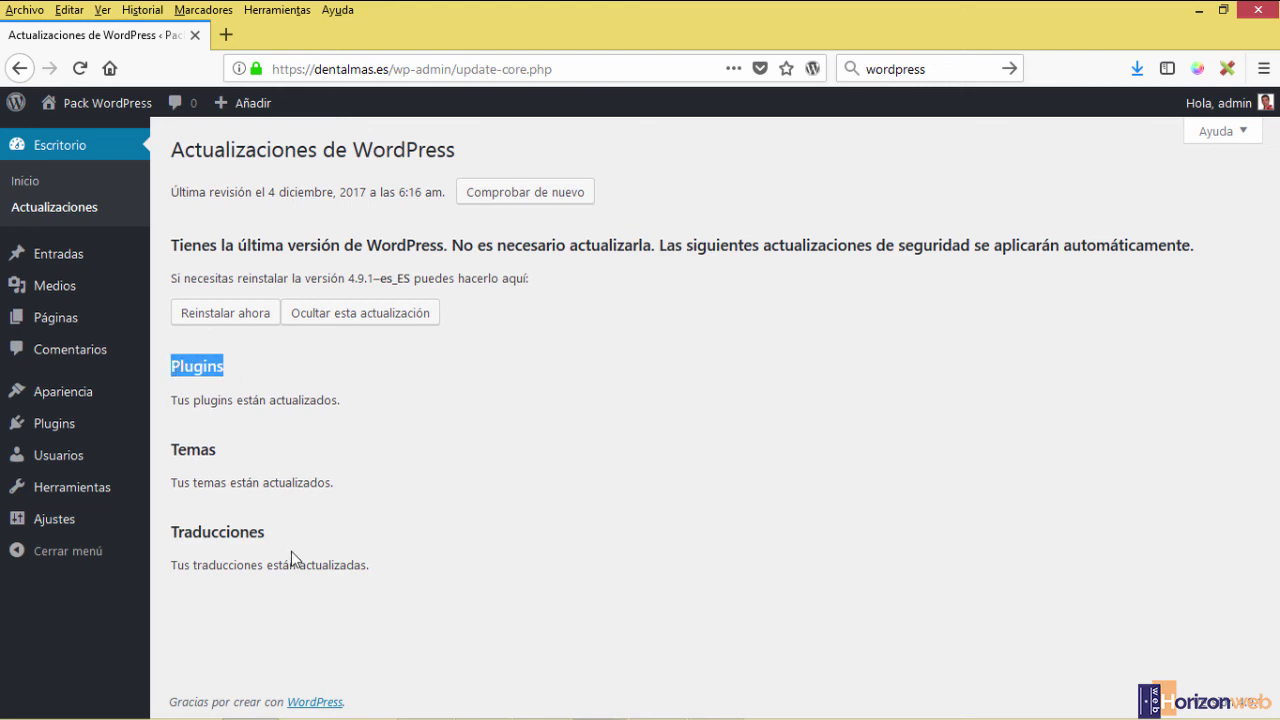
click(567, 497)
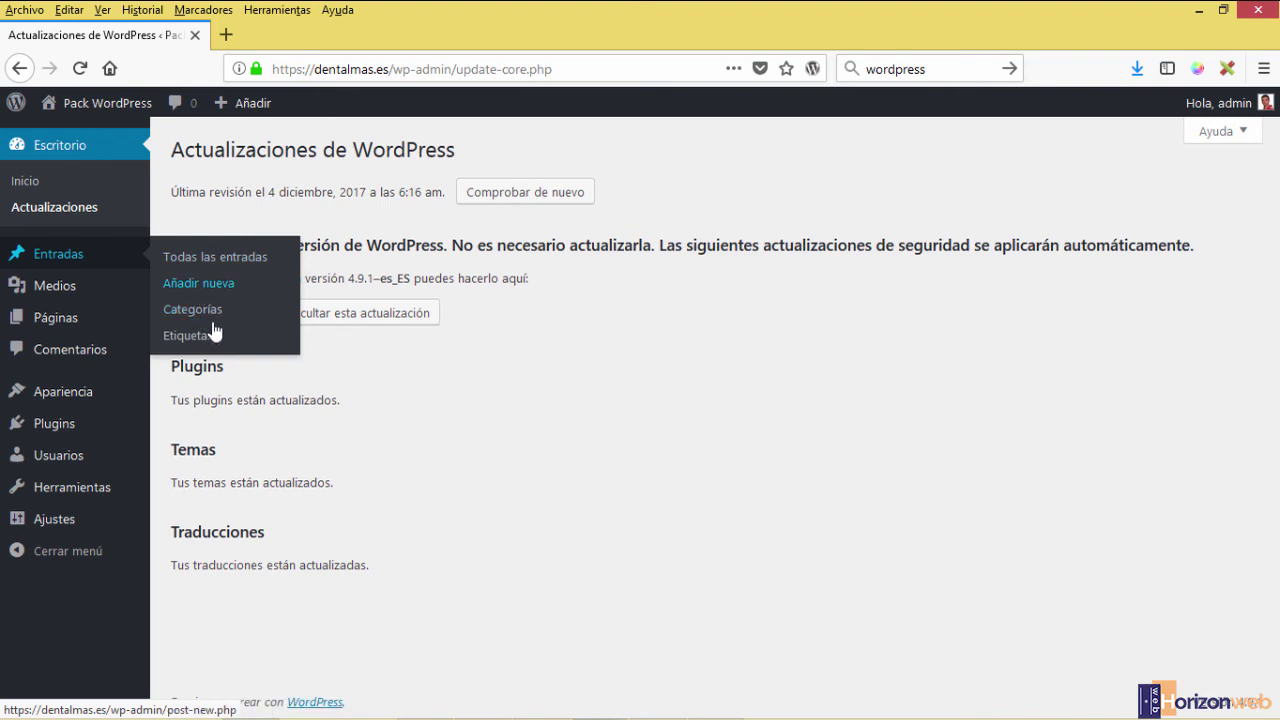
Load horizonweb.es in a new browser tab and open the site's blog
click(226, 34)
text(horiz)
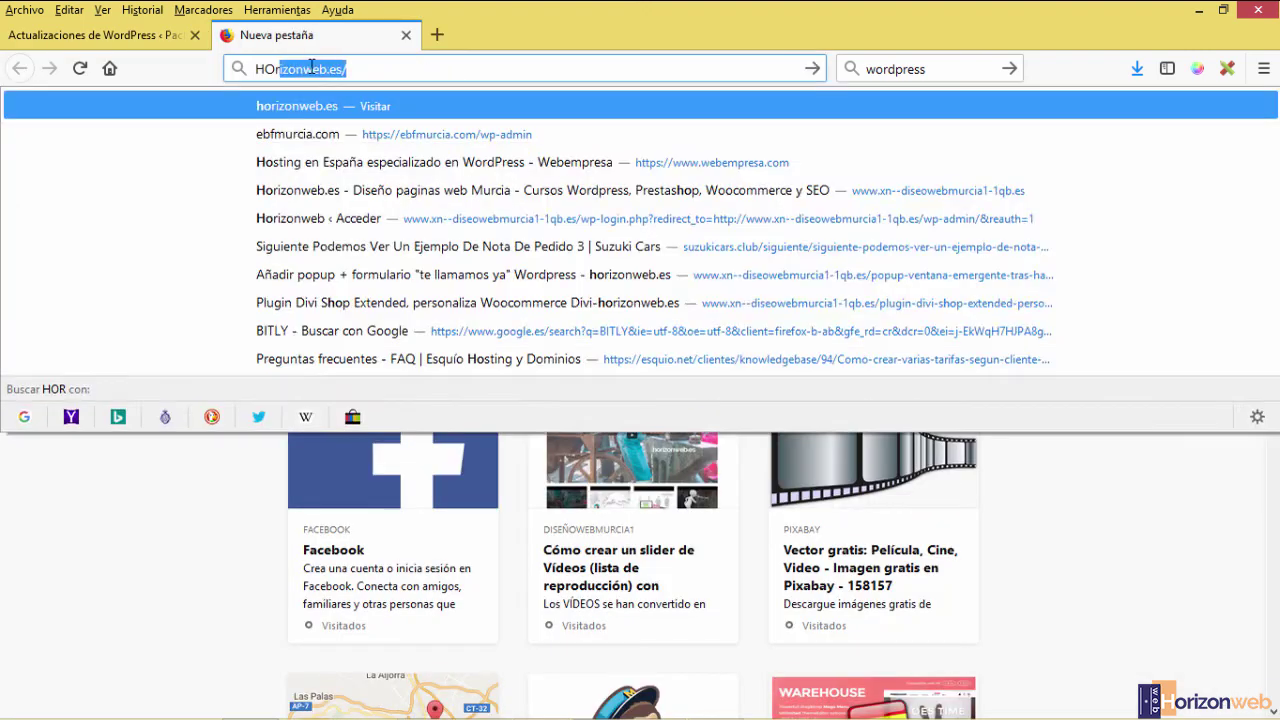
key(Return)
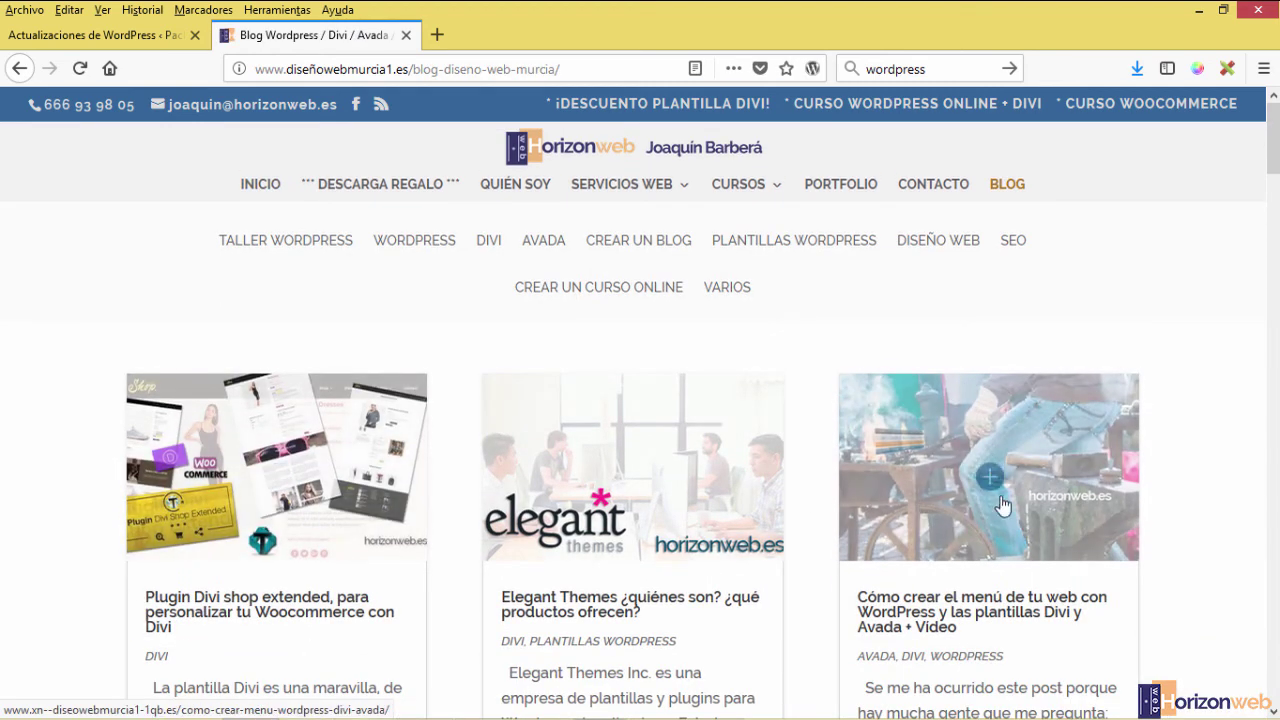
Look through the blog's example posts, including those on Divi shop extended, Elegant Themes, creating the web menu and adding WordPress icons
scroll(250, 460, down, 3)
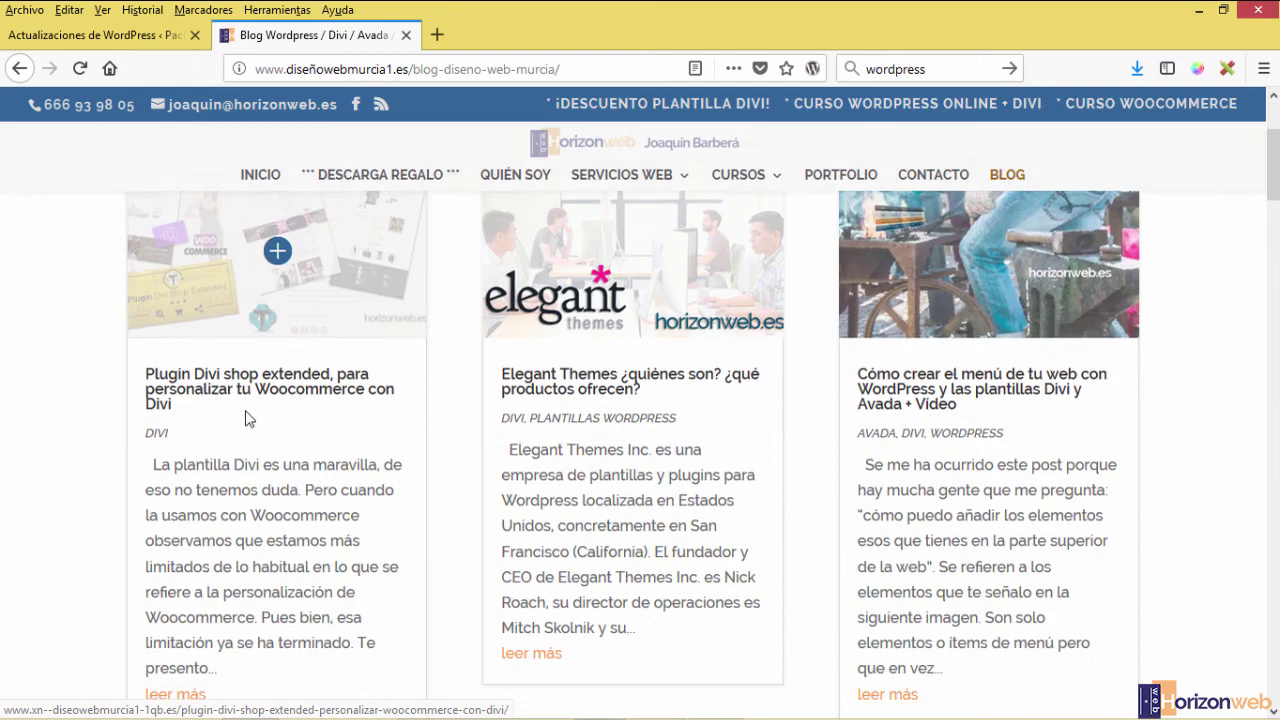
drag(172, 370, 146, 340)
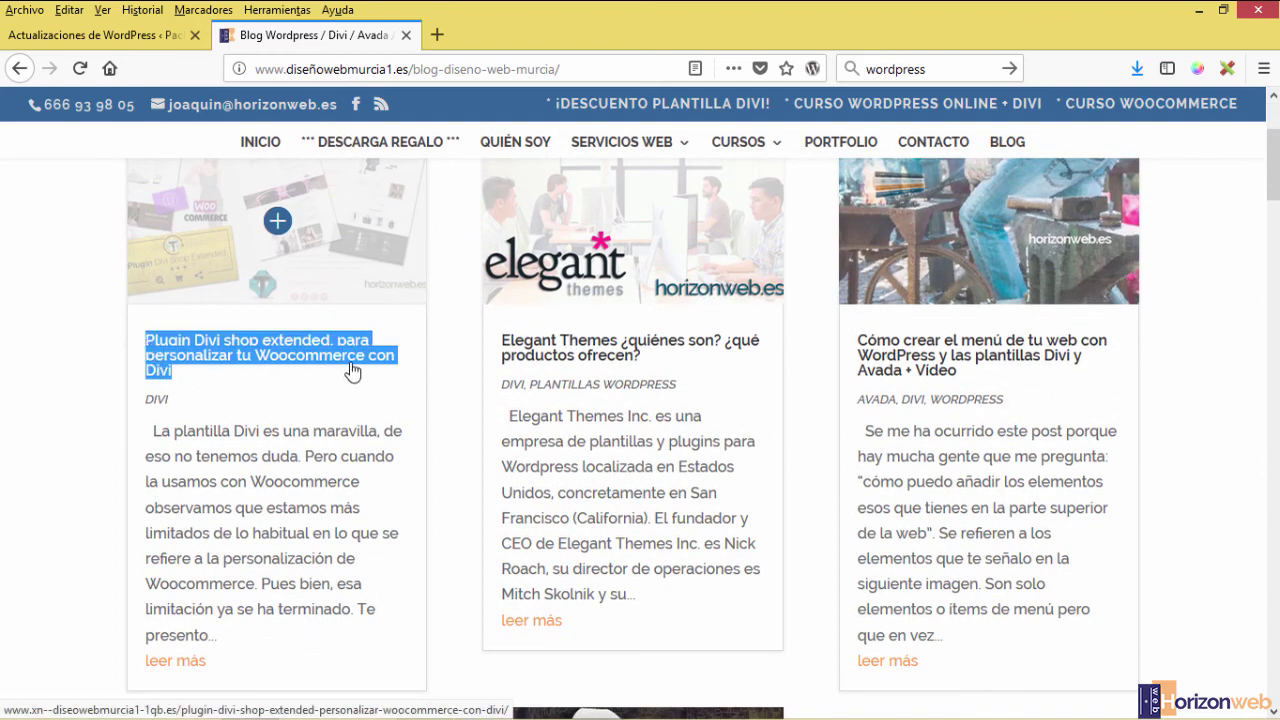
scroll(277, 428, up, 2)
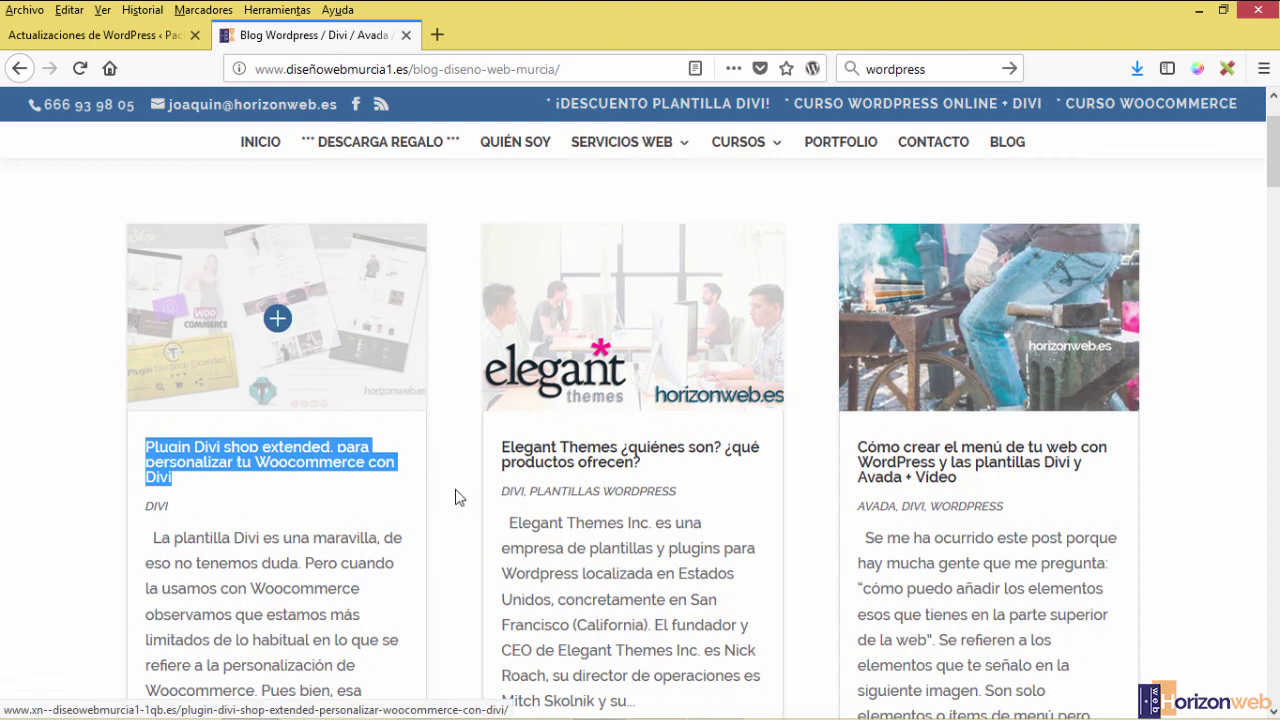
drag(668, 472, 500, 448)
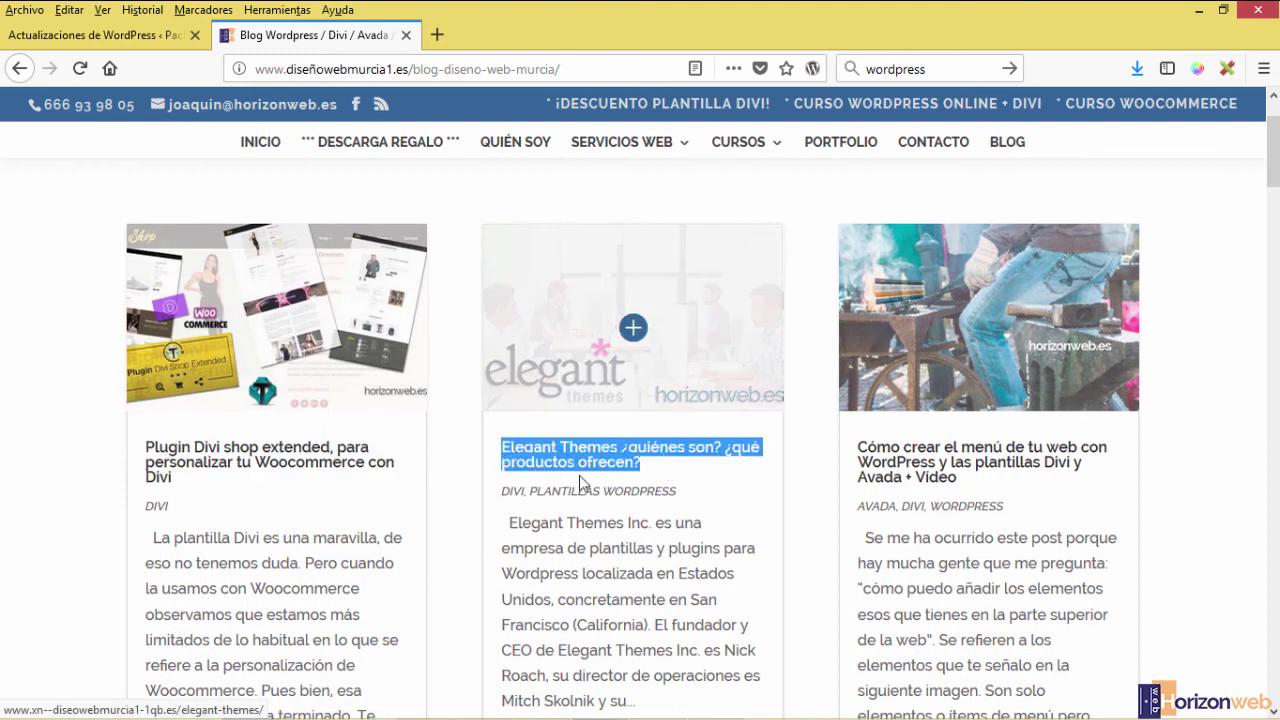
click(693, 476)
scroll(930, 570, up, 3)
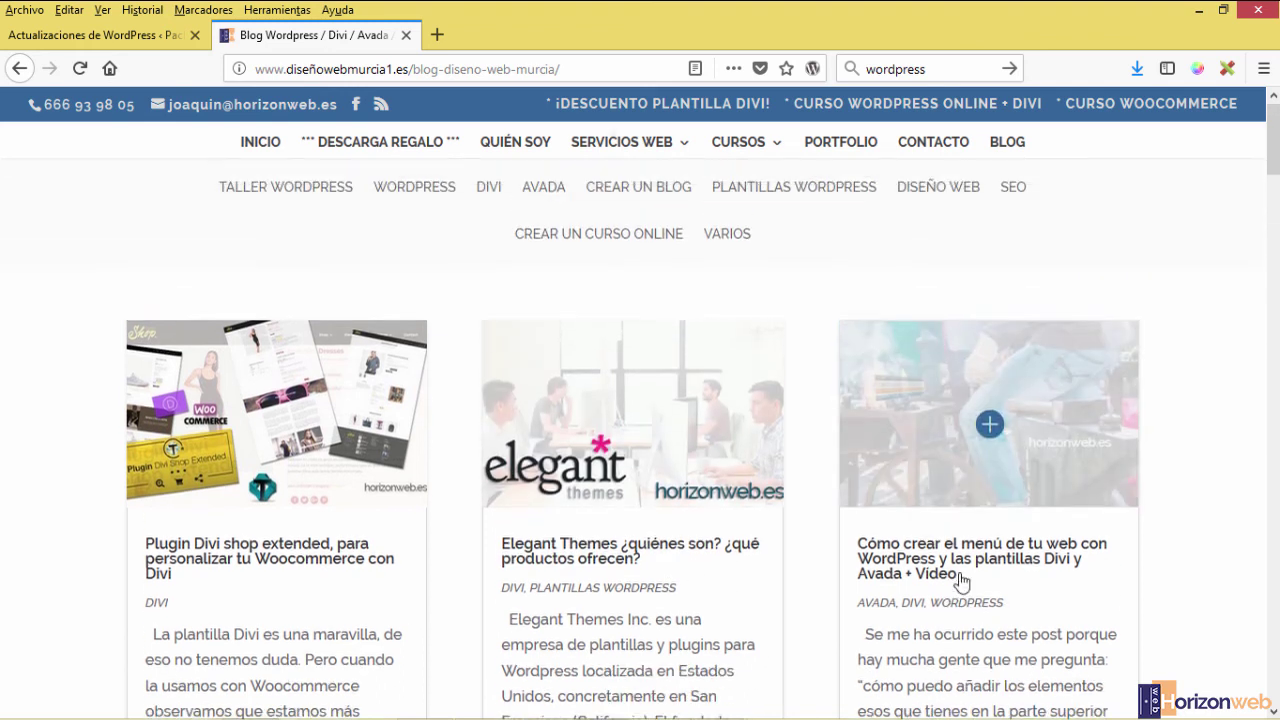
drag(988, 630, 856, 594)
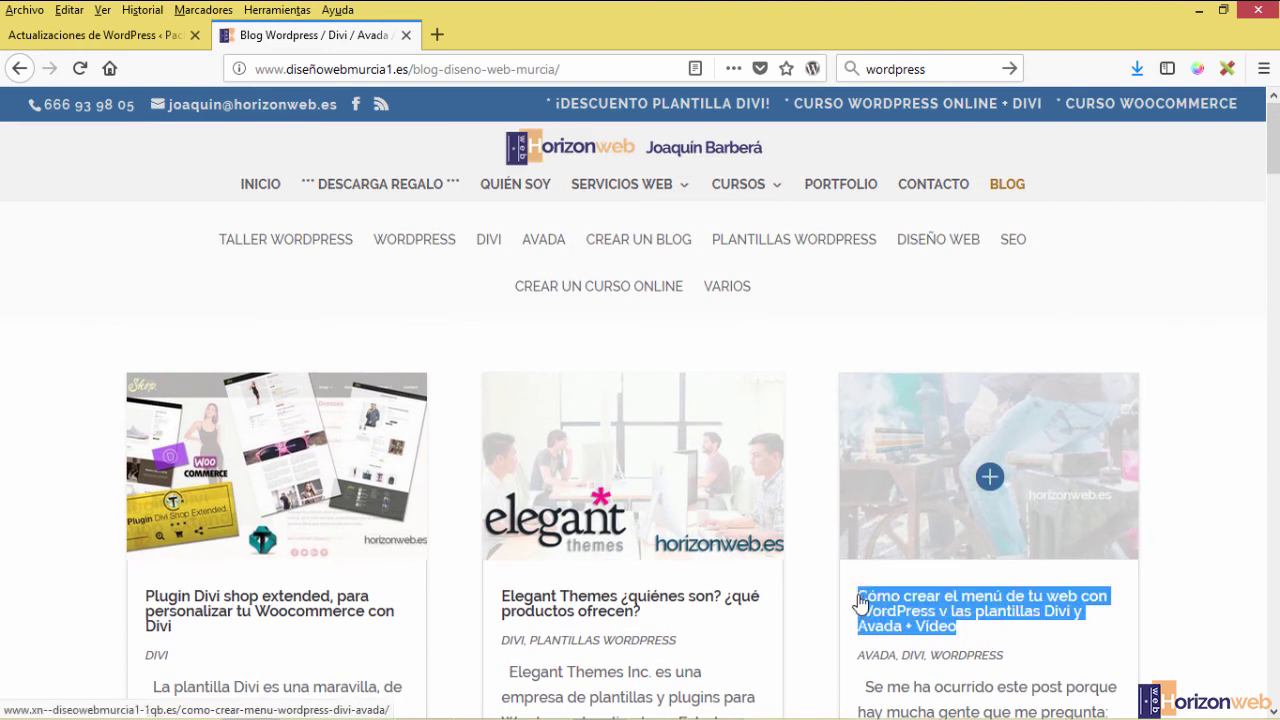
scroll(362, 558, down, 1)
scroll(362, 558, down, 9)
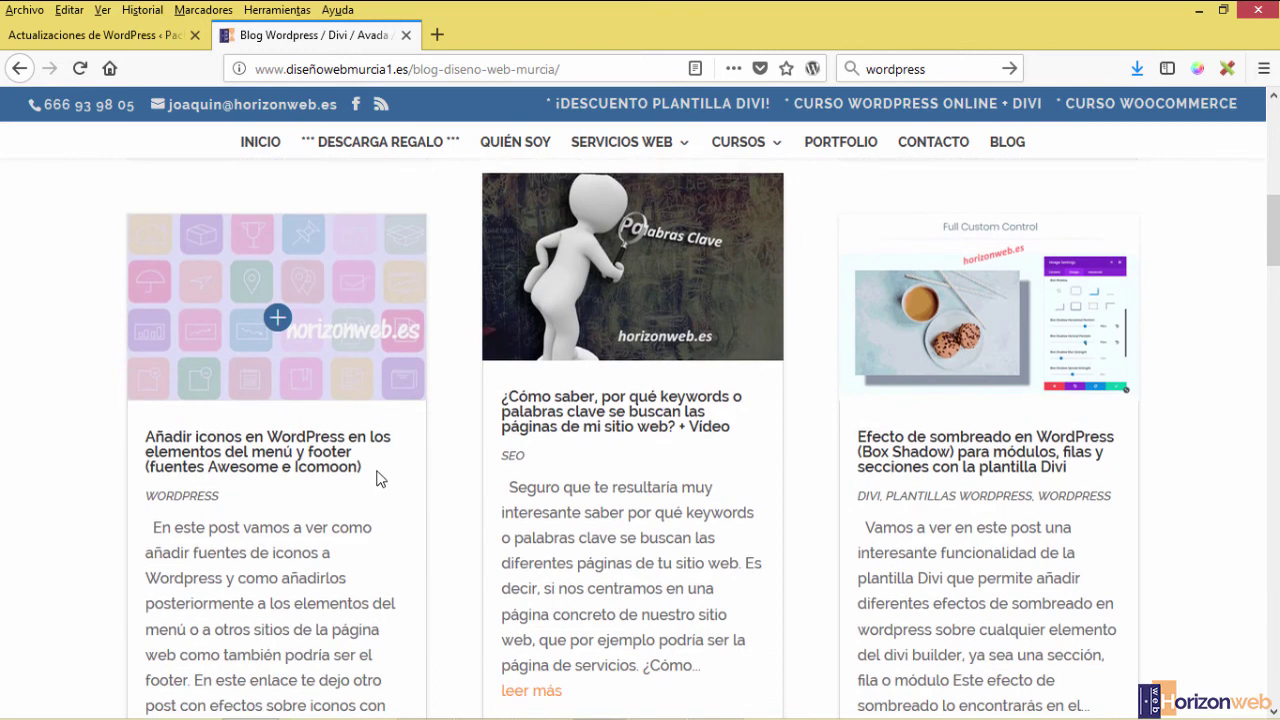
drag(380, 479, 143, 445)
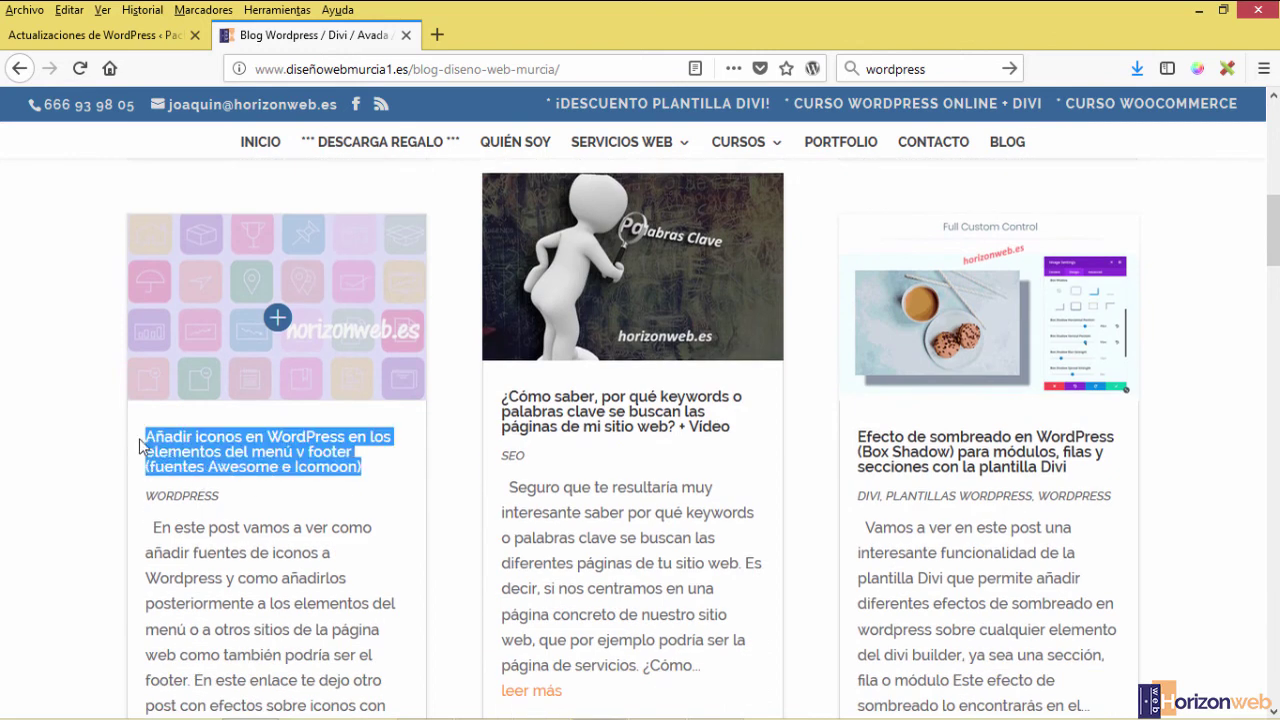
scroll(583, 461, down, 1)
scroll(583, 461, down, 1)
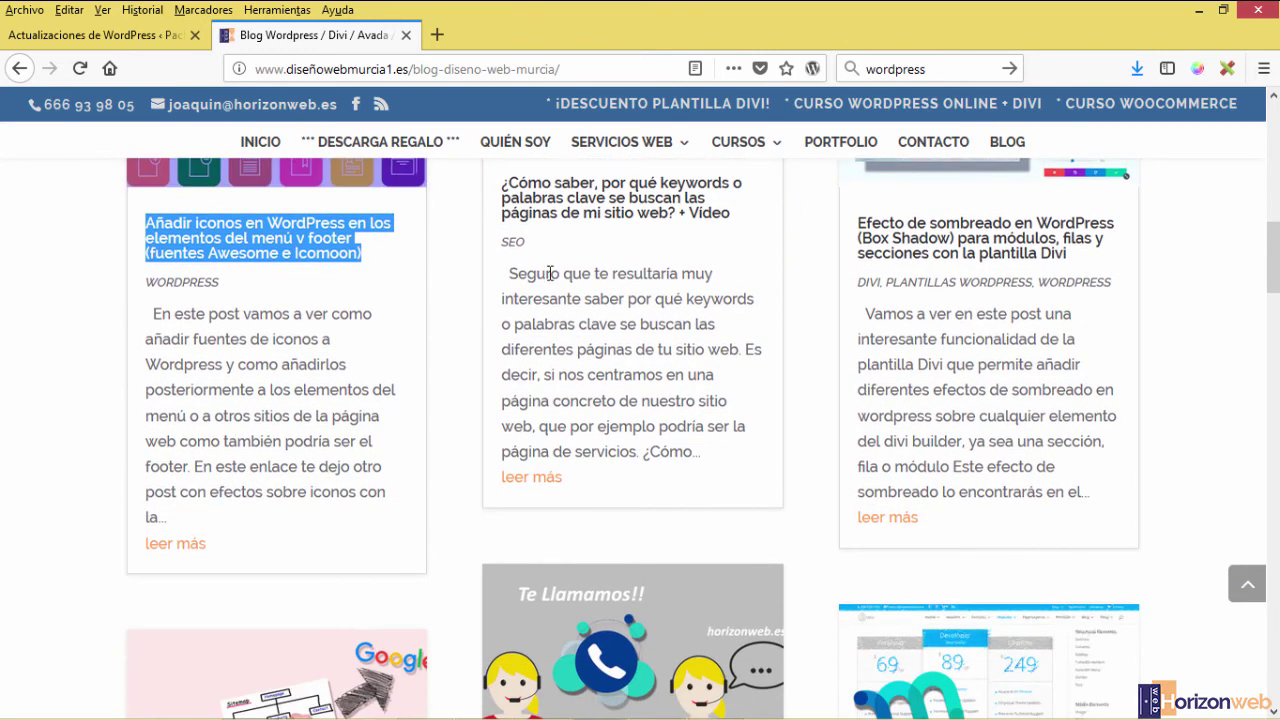
scroll(262, 388, up, 2)
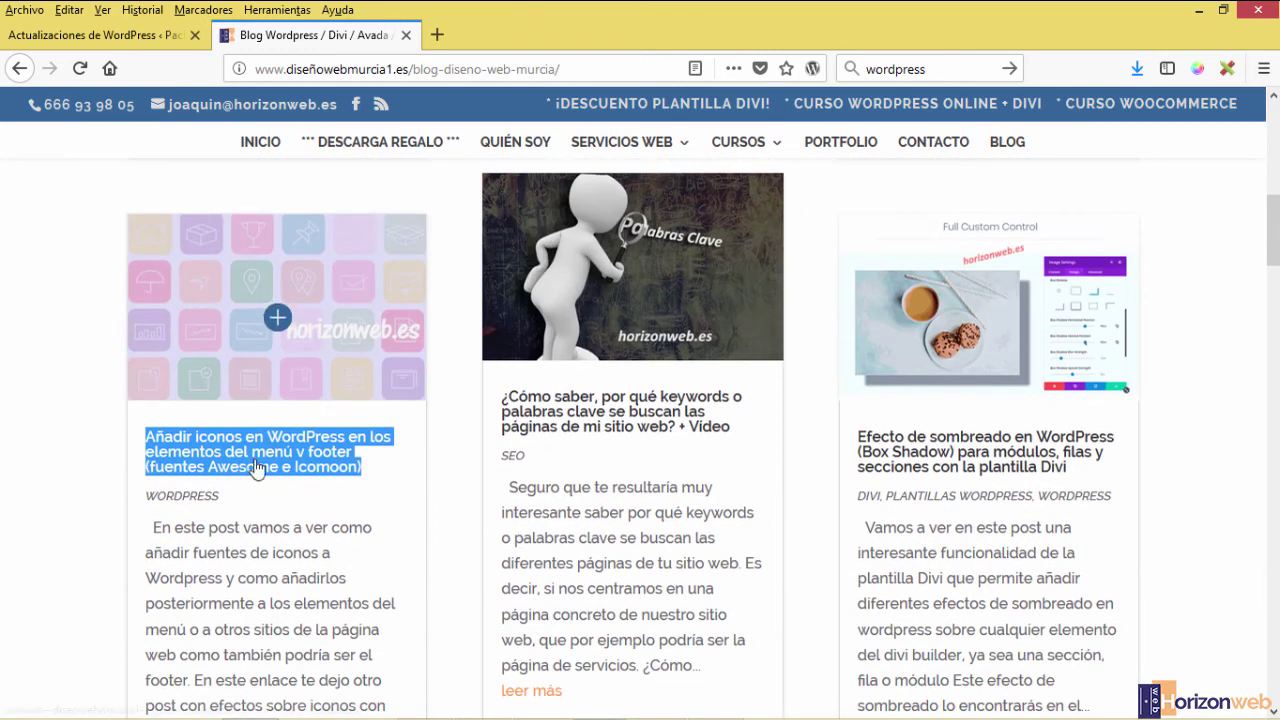
scroll(250, 530, up, 5)
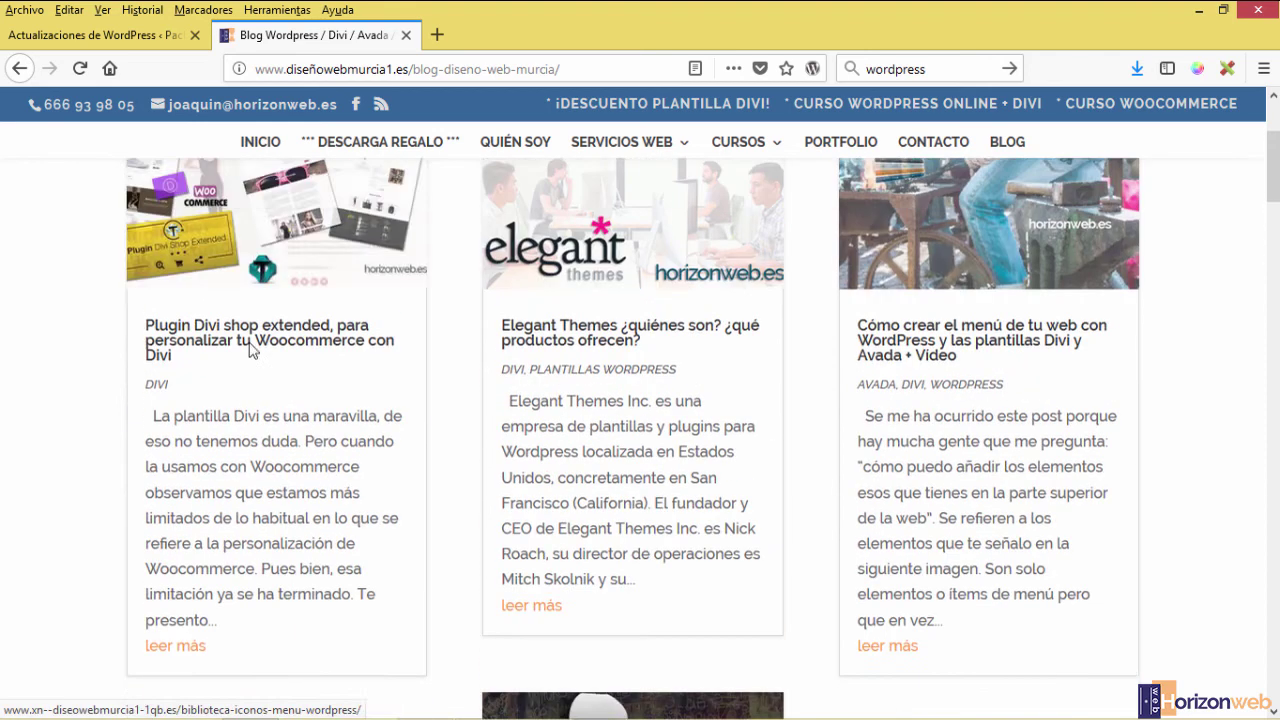
Open the "Plugin Divi shop extended" post, skim its full content and return to its beginning
click(262, 288)
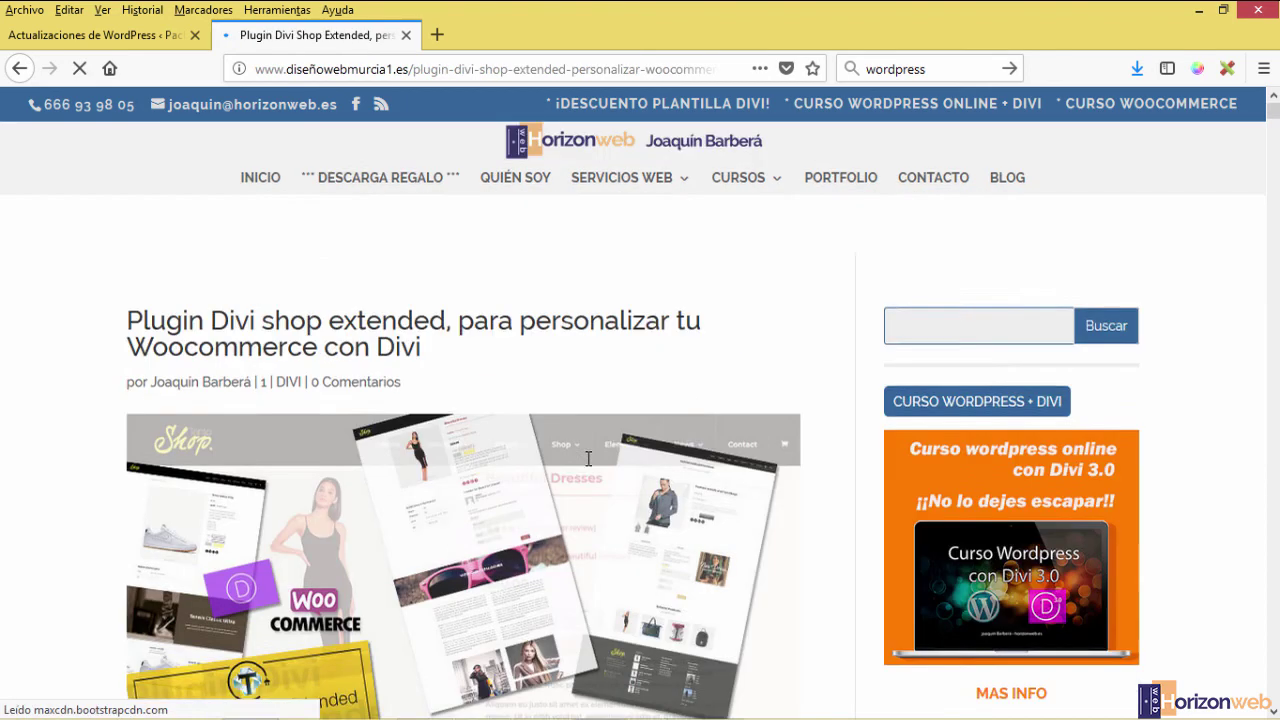
scroll(383, 455, down, 10)
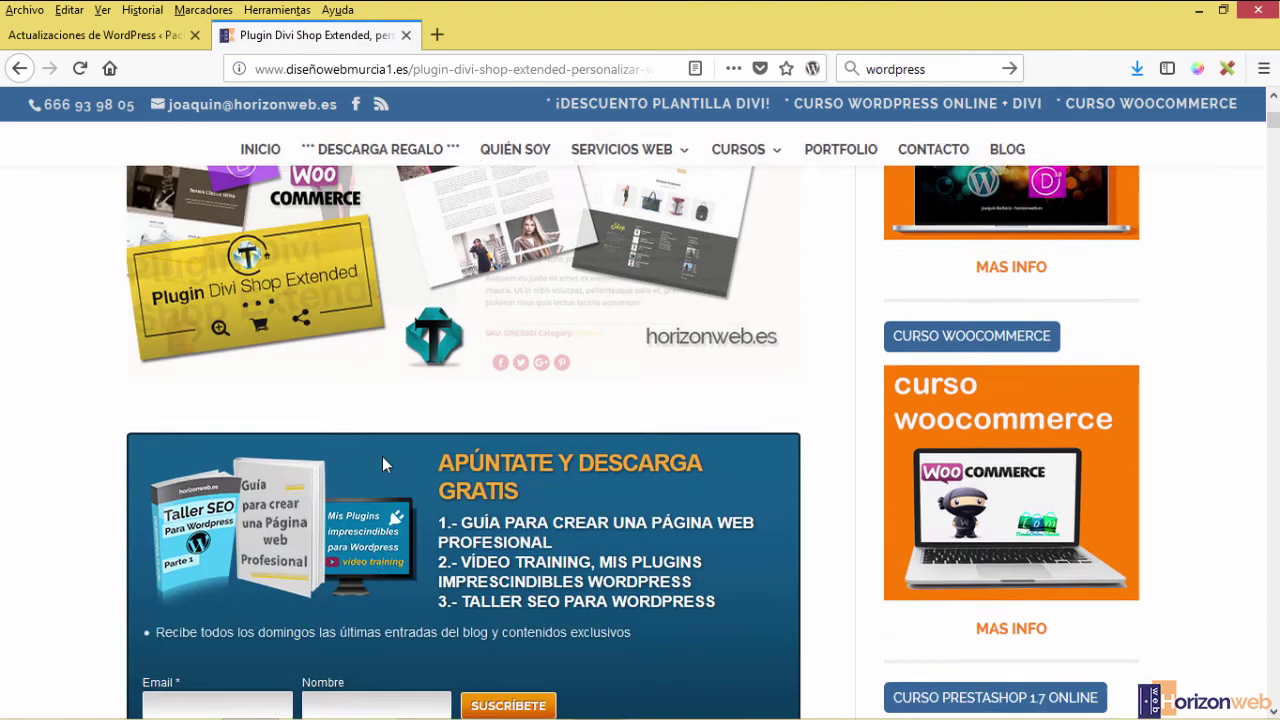
scroll(410, 458, down, 3)
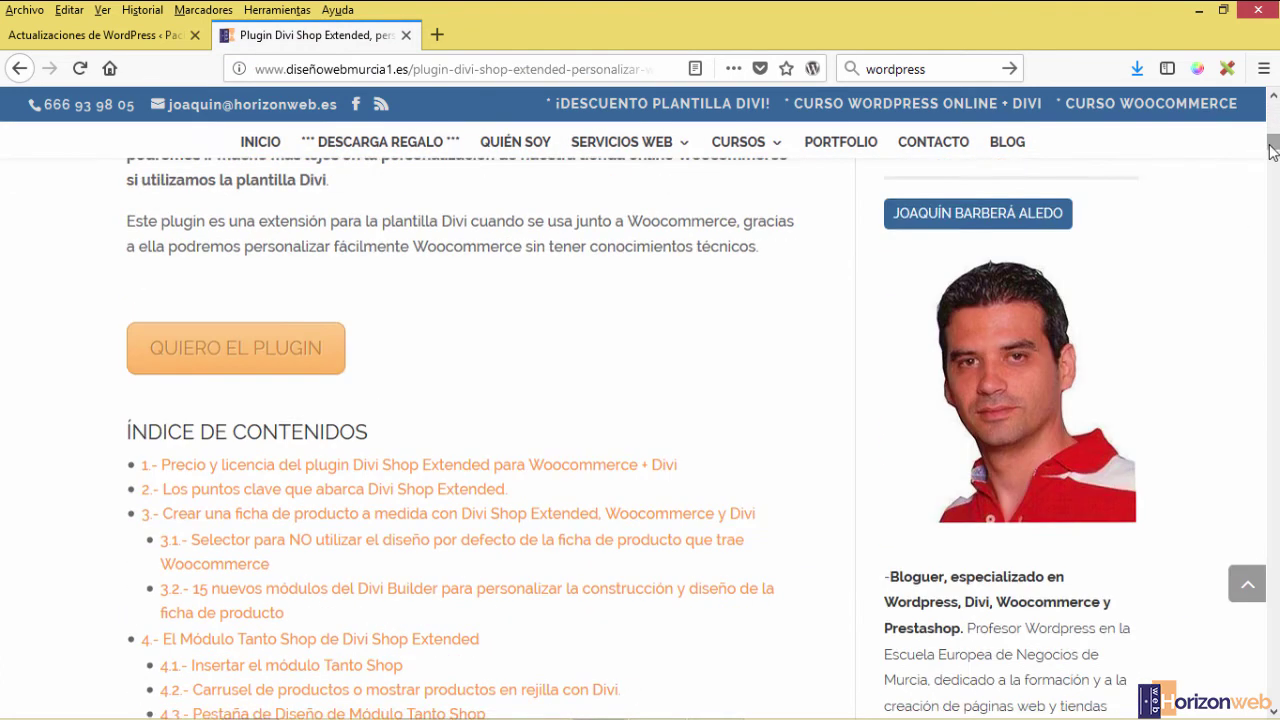
scroll(410, 458, down, 10)
scroll(470, 430, down, 15)
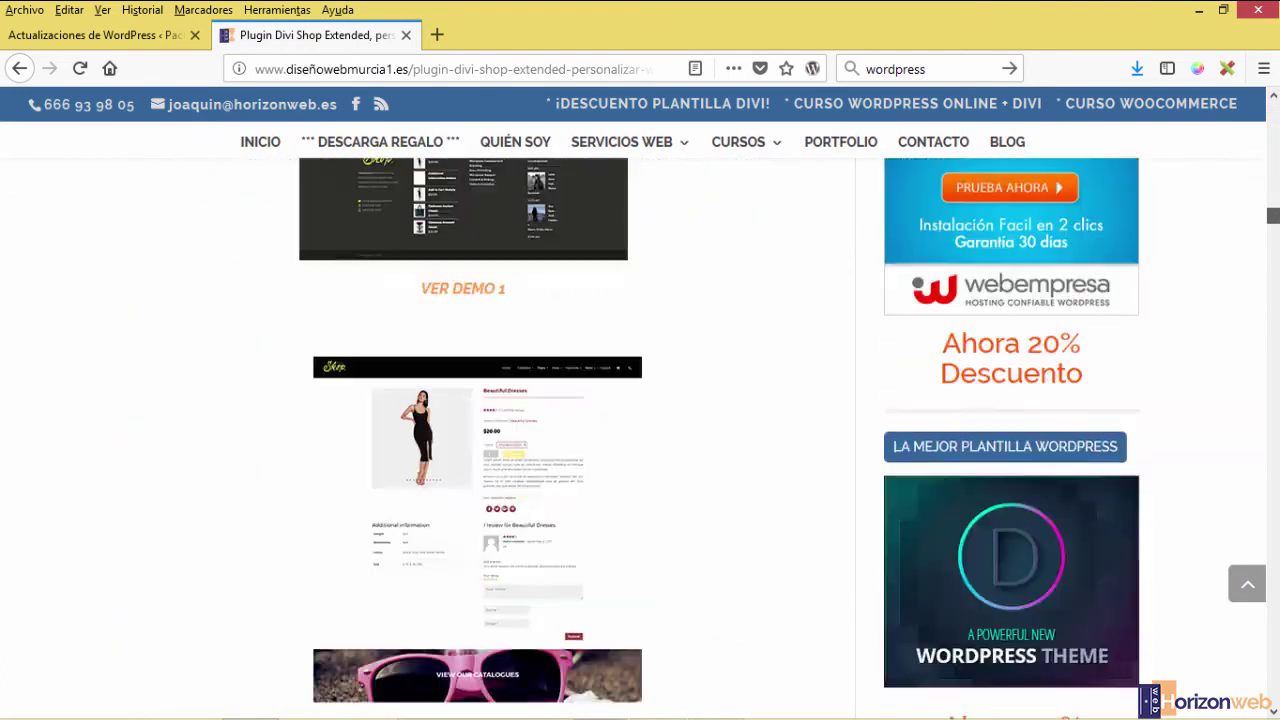
scroll(490, 440, down, 20)
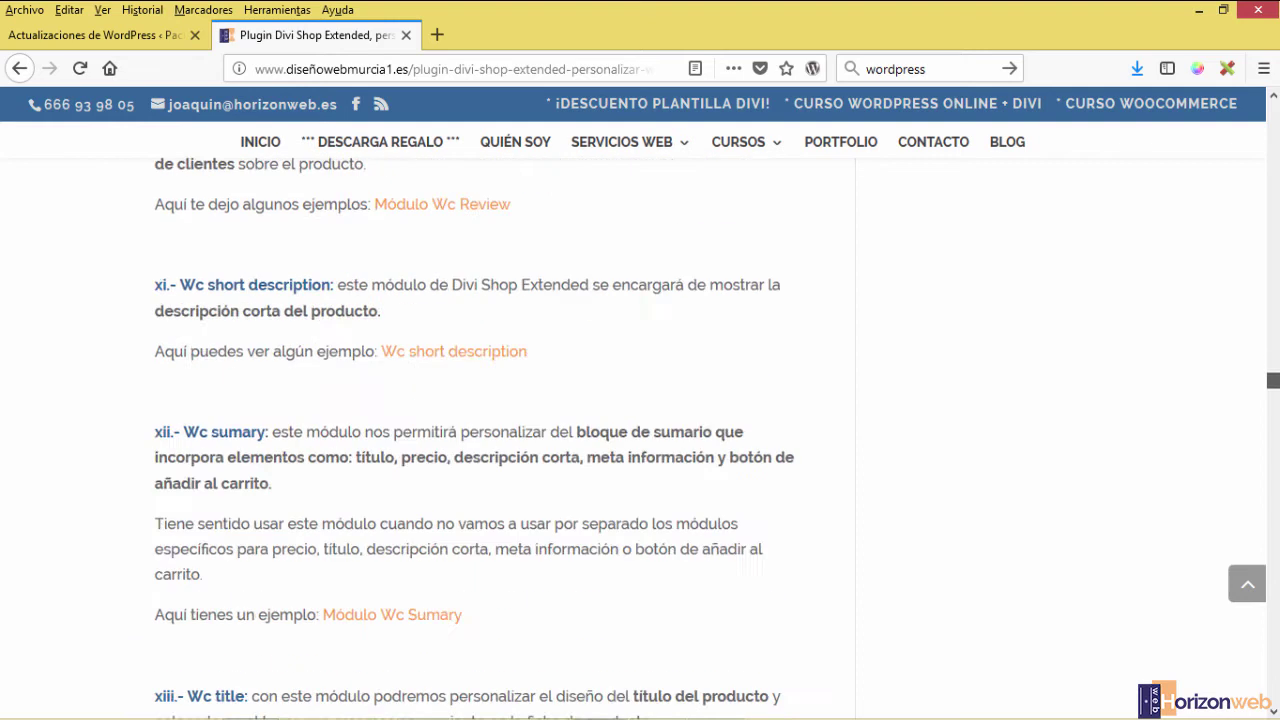
scroll(640, 420, up, 20)
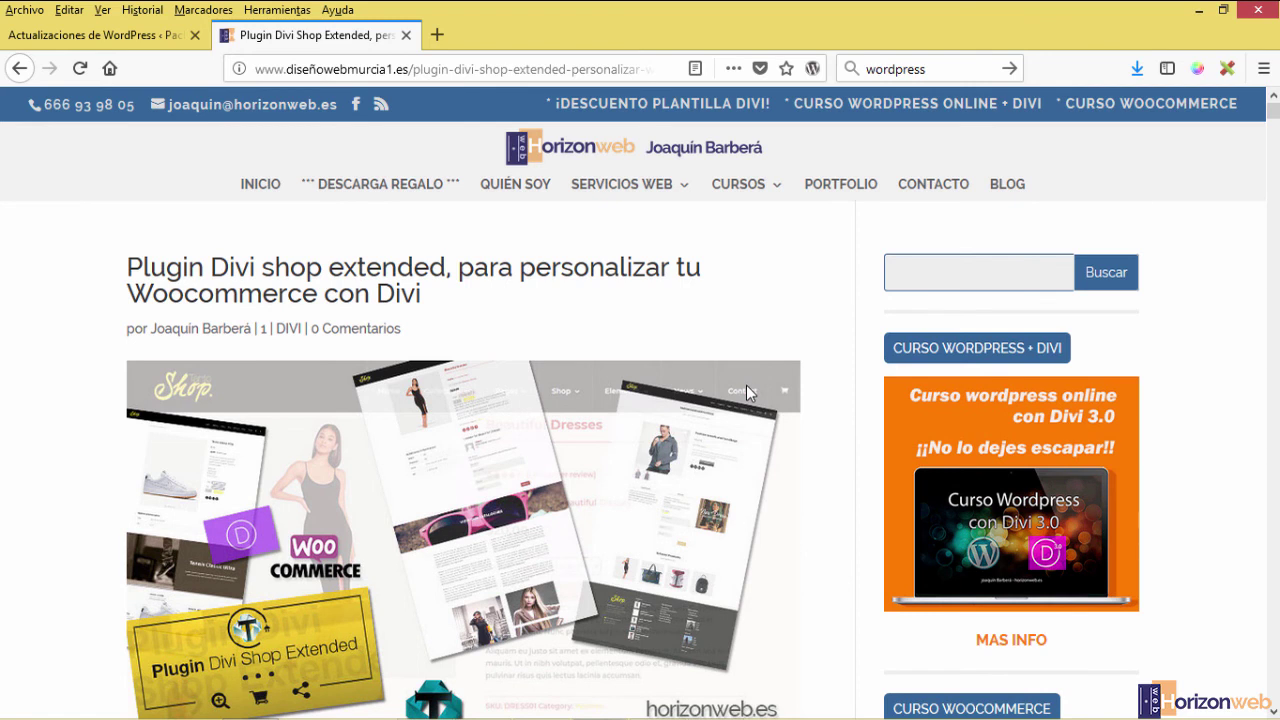
Check Entradas in the dentalmas.es admin, then open the DIVI category from the post's Categorías del blog in a new tab
click(118, 40)
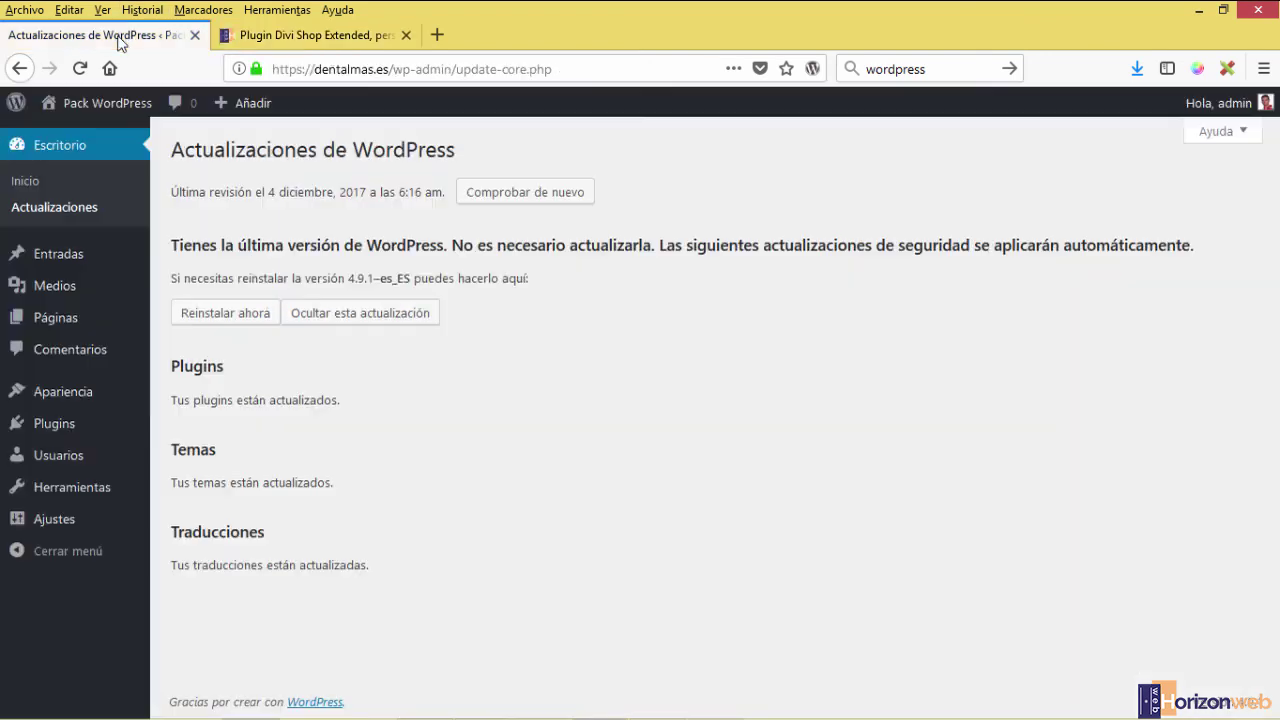
mouse_move(86, 262)
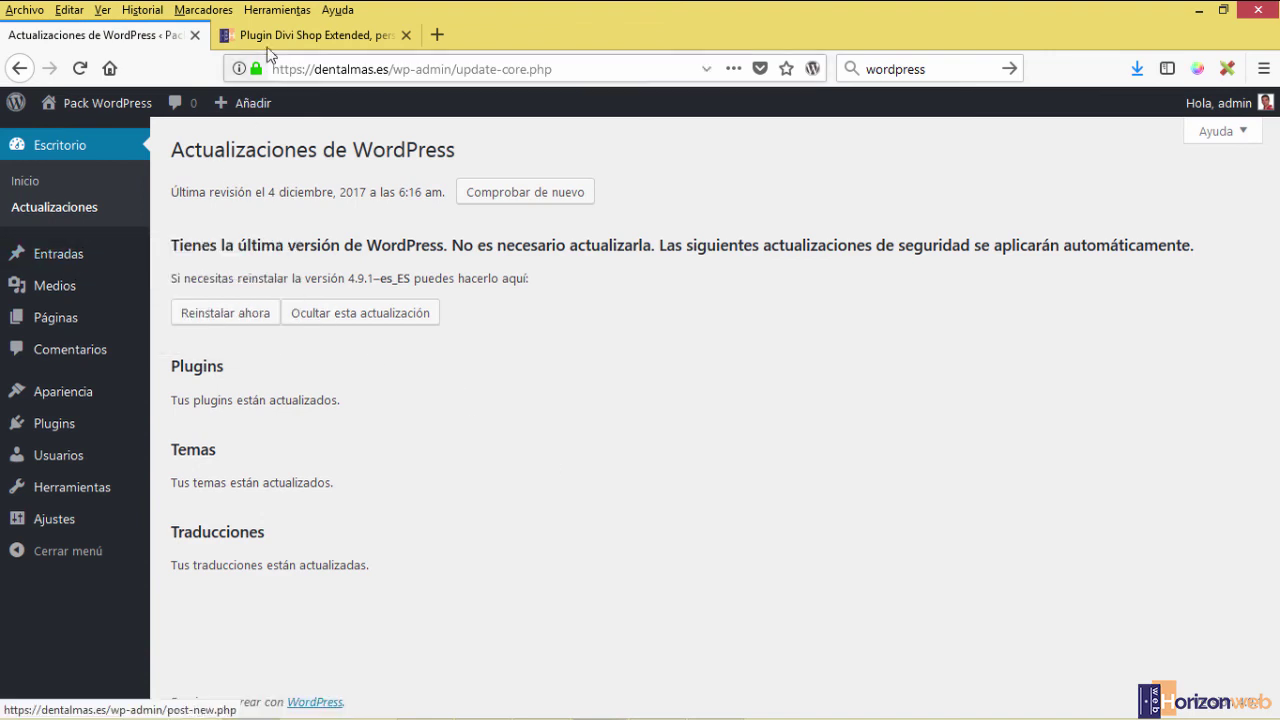
click(318, 35)
scroll(1040, 470, down, 20)
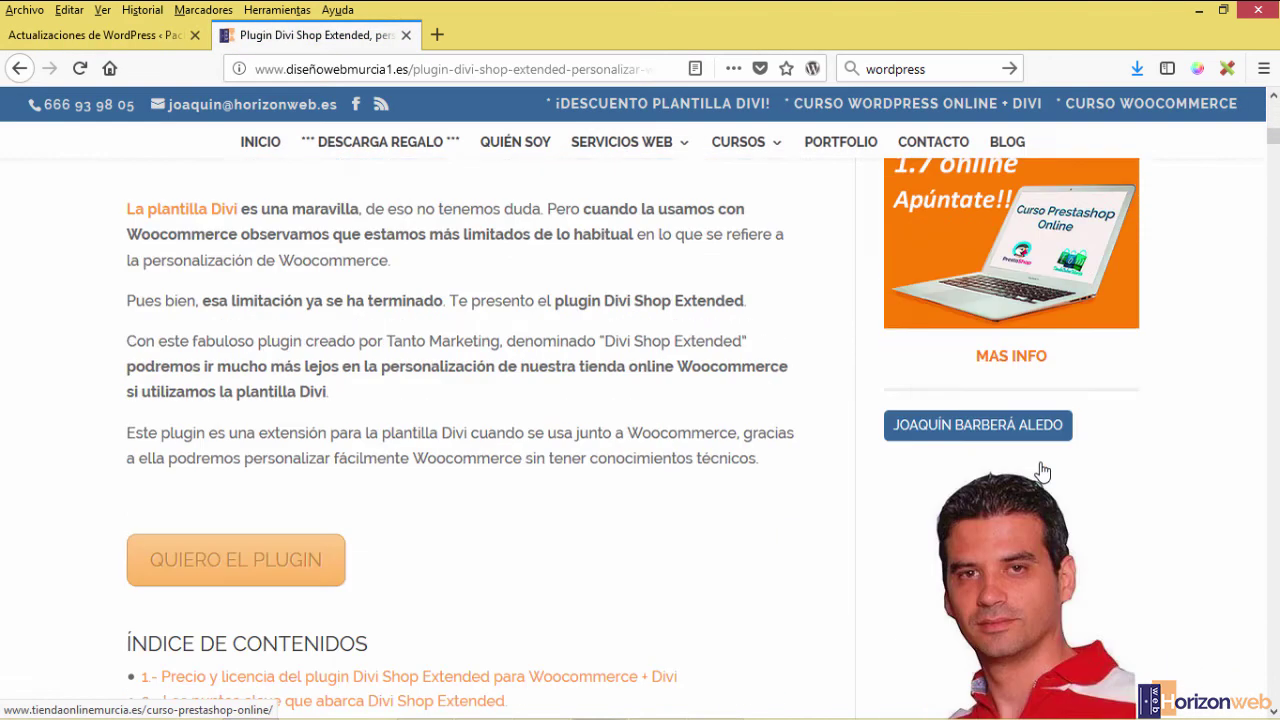
scroll(1040, 470, up, 4)
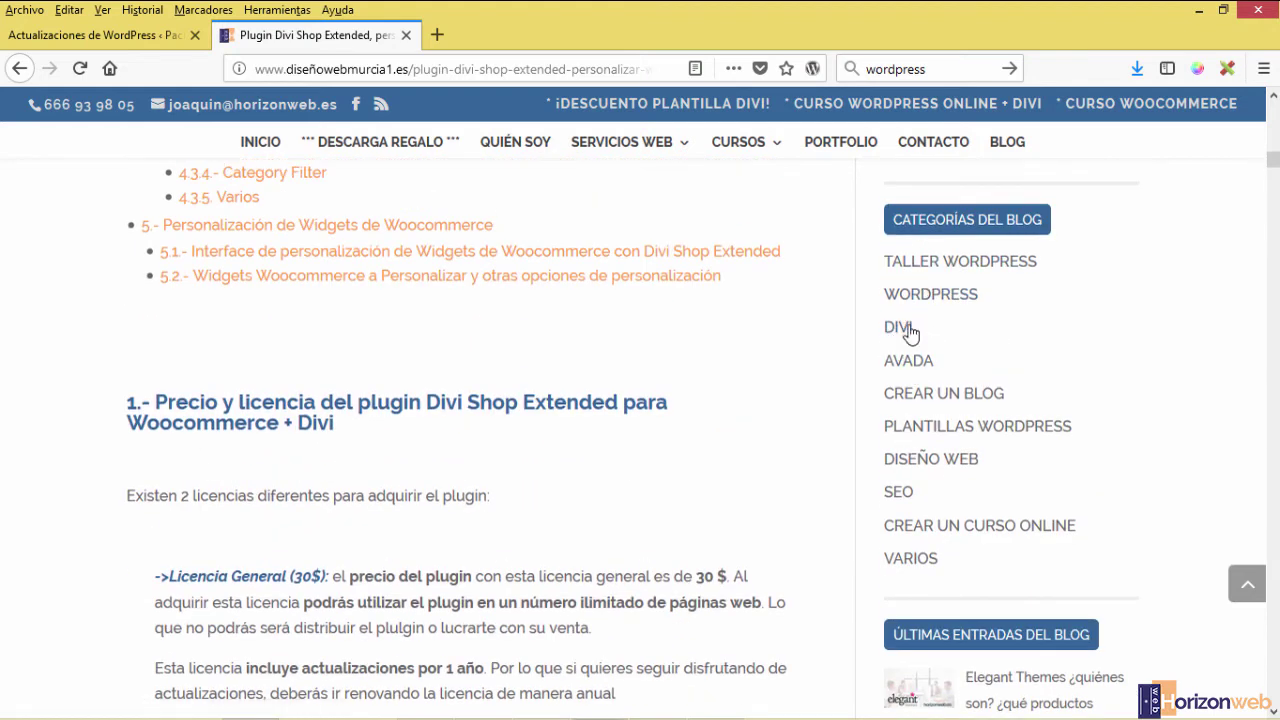
click(900, 328)
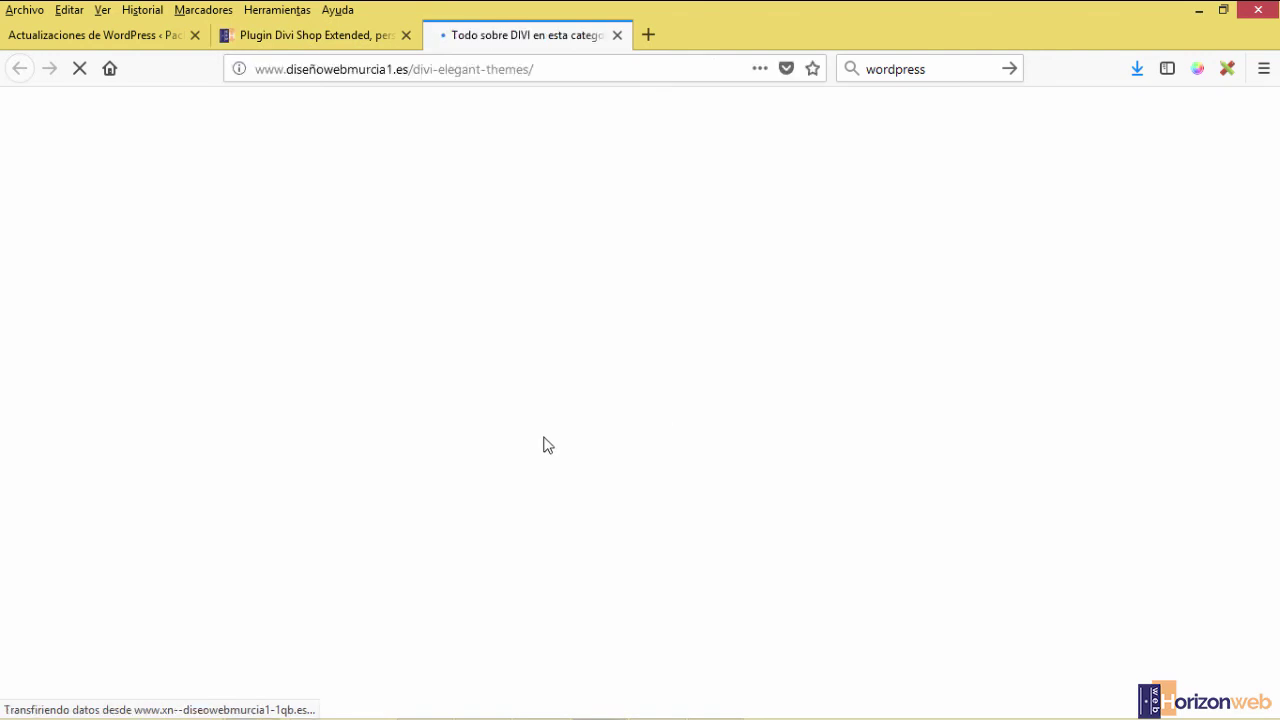
Look through the posts of the DIVI category page as far as the Entradas más antiguas link
scroll(343, 555, down, 10)
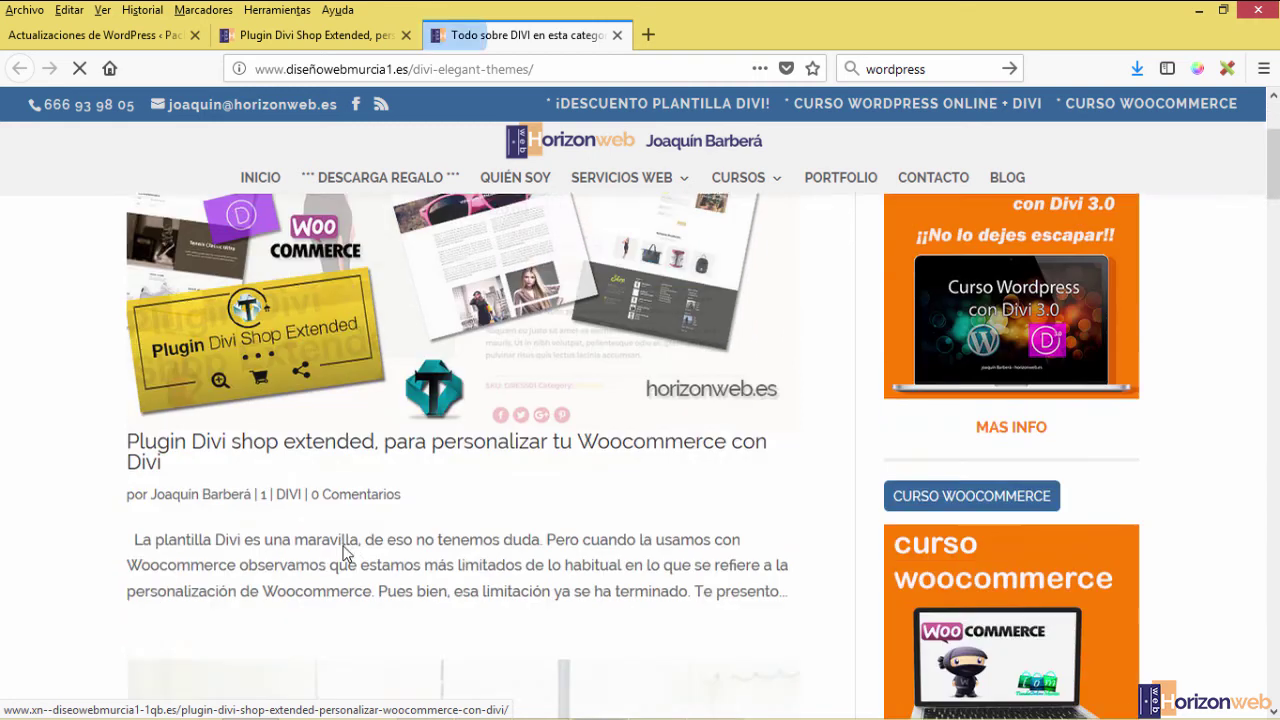
scroll(343, 555, down, 10)
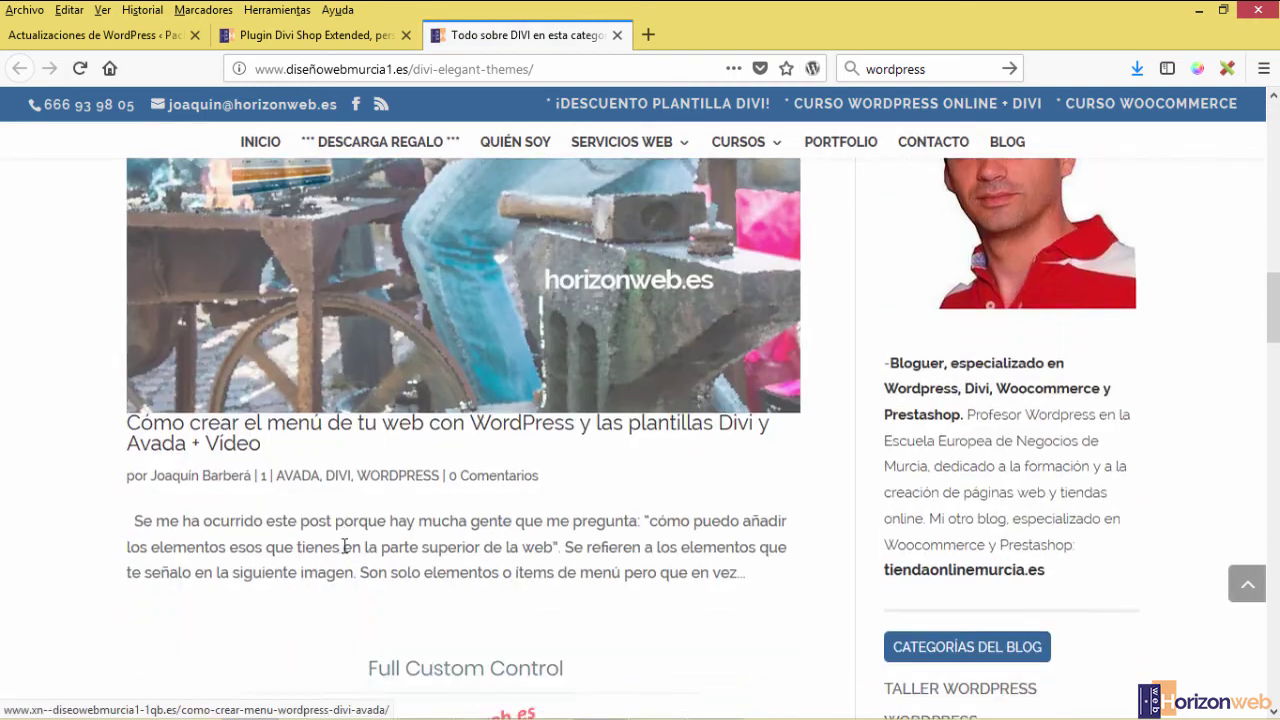
scroll(343, 555, down, 10)
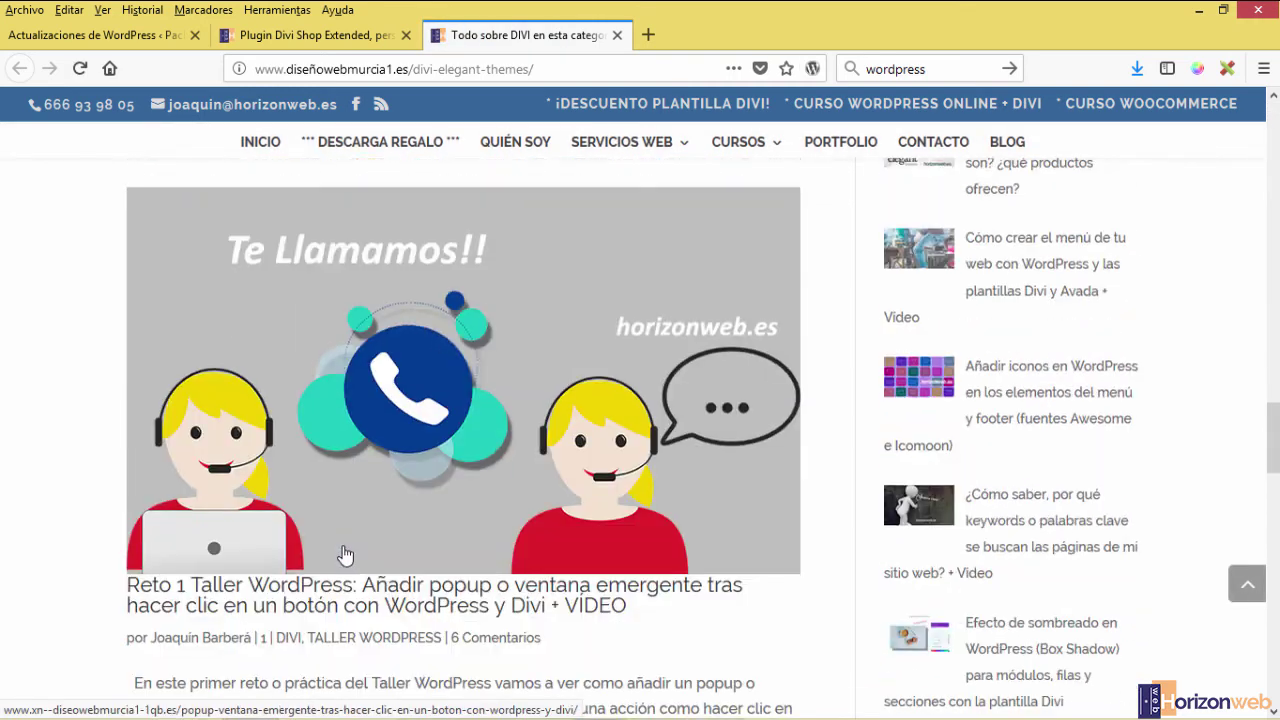
scroll(340, 555, down, 3)
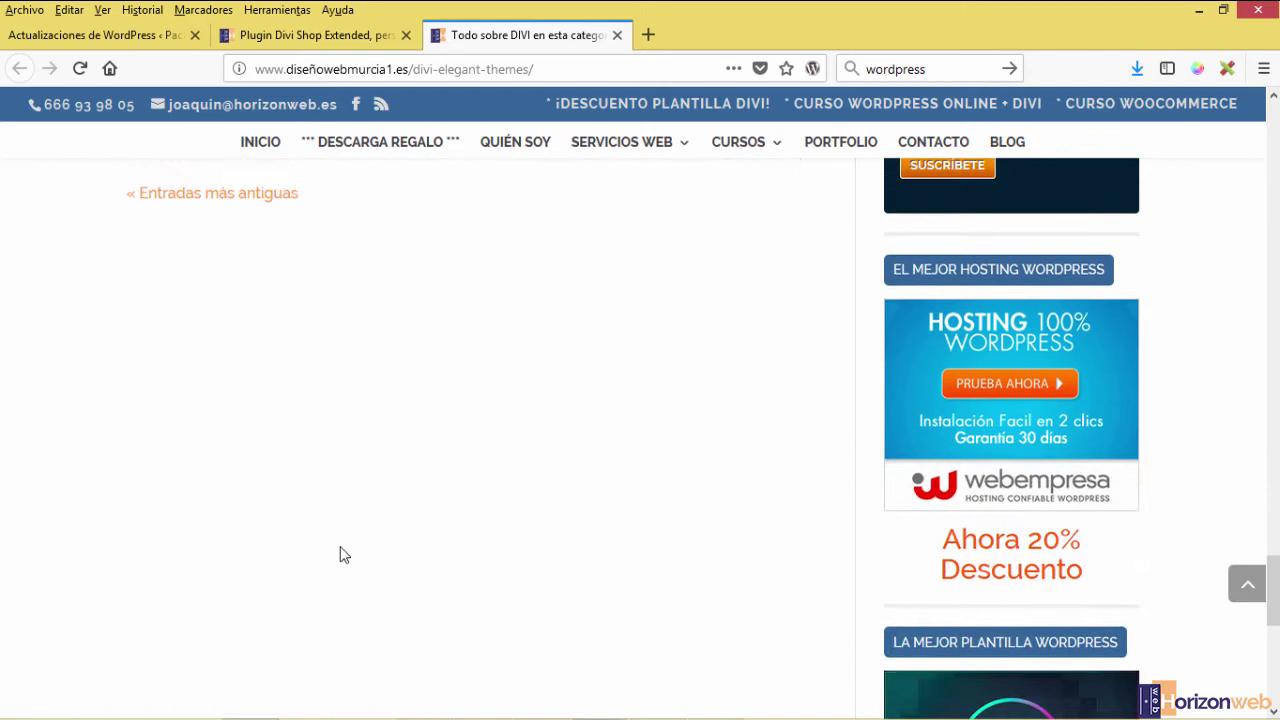
scroll(340, 555, up, 15)
scroll(340, 555, up, 5)
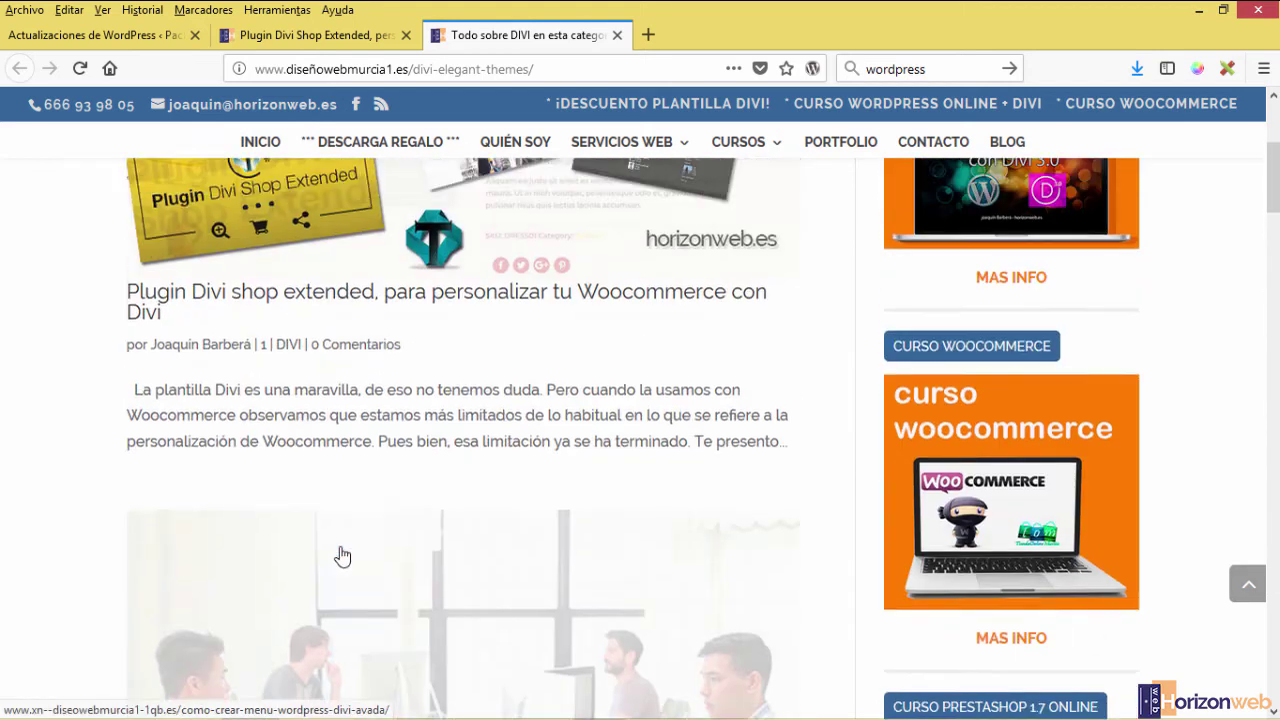
scroll(337, 557, down, 15)
scroll(320, 543, down, 10)
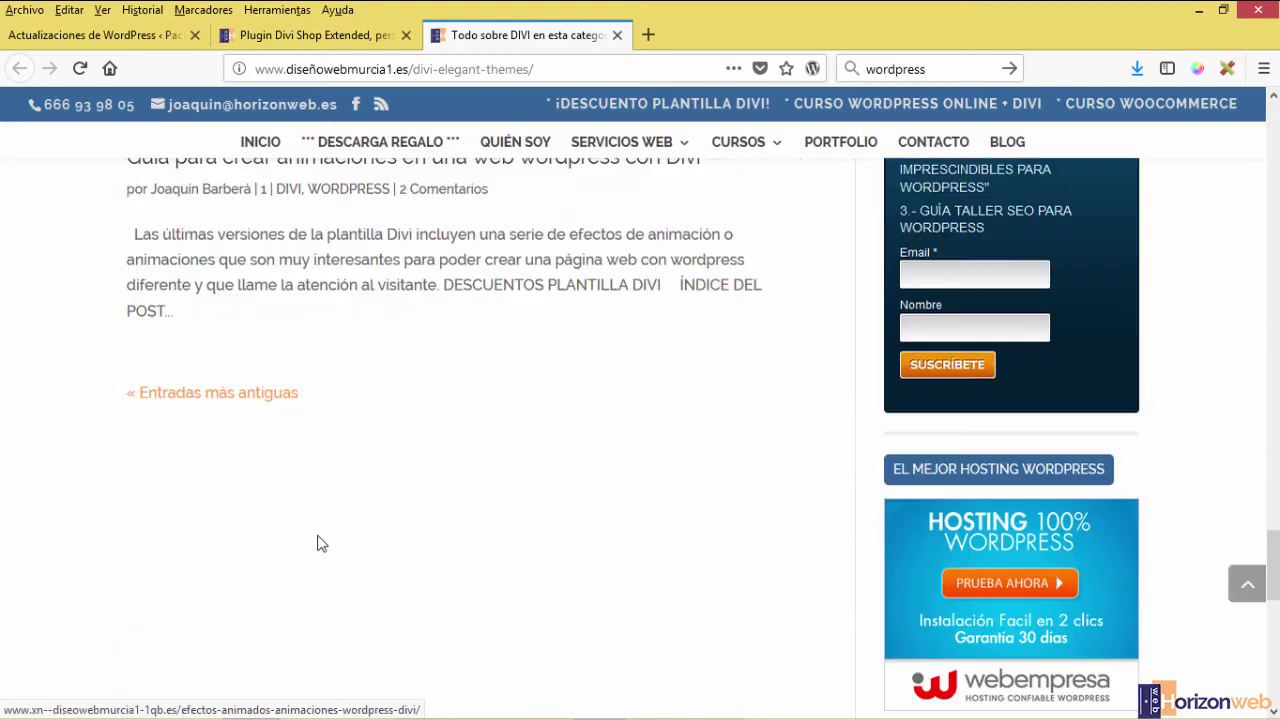
scroll(286, 534, up, 3)
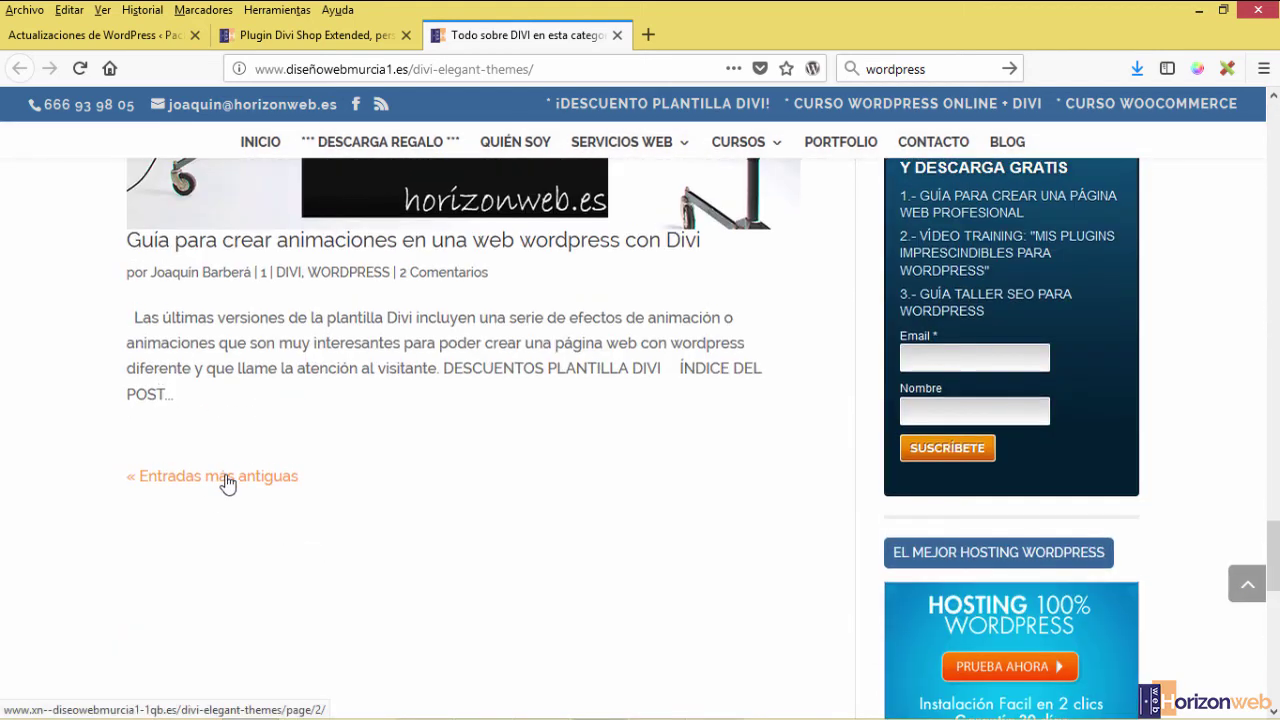
Return to the dentalmas.es admin and review the options under Entradas, Medios and Páginas
click(76, 46)
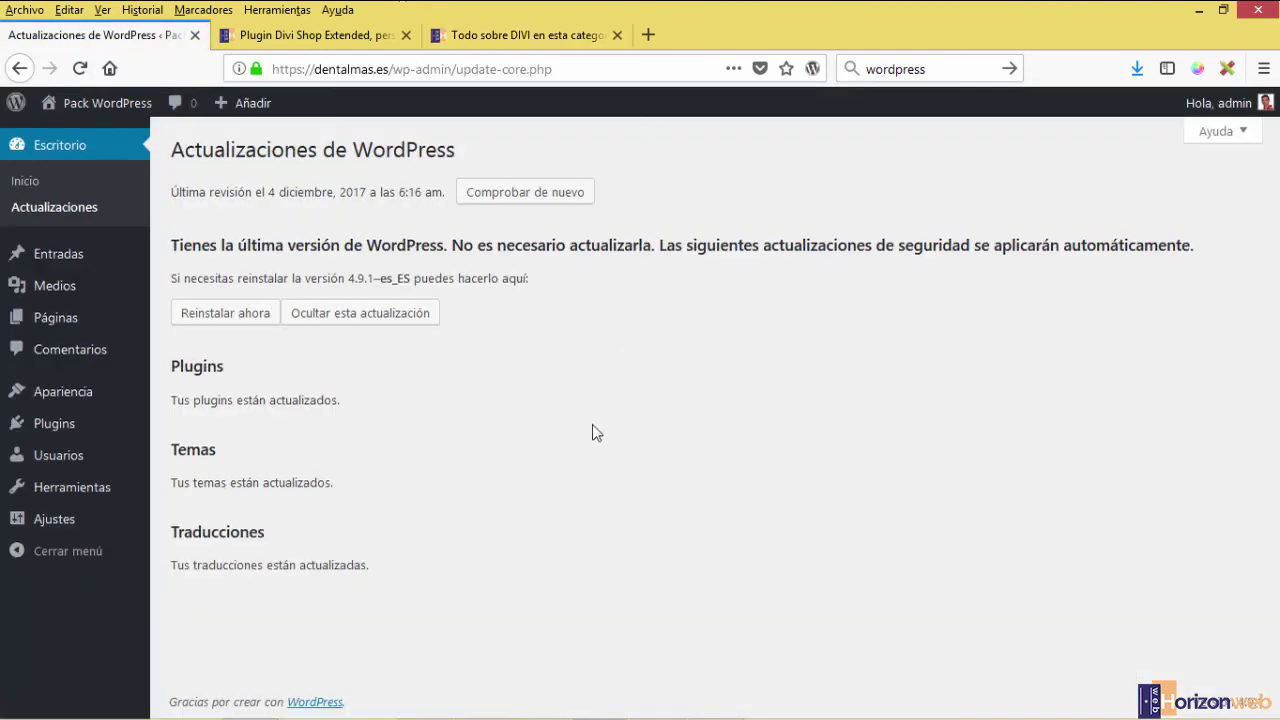
mouse_move(75, 258)
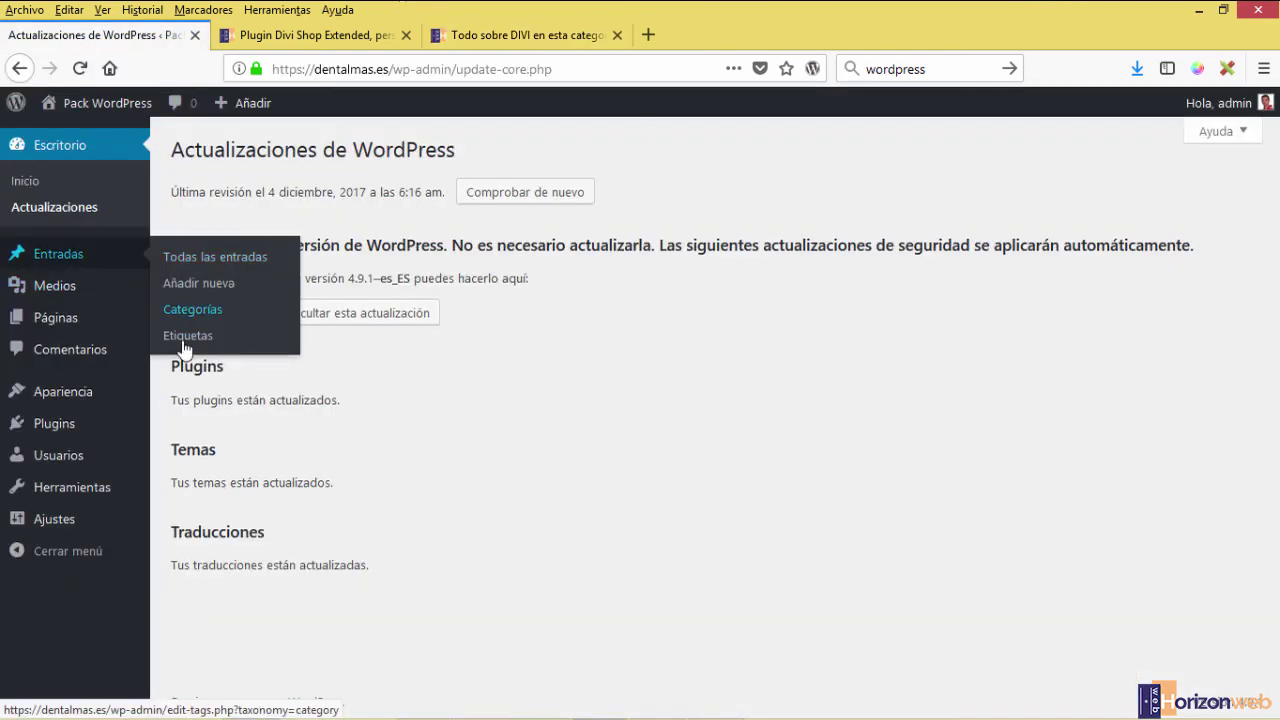
mouse_move(51, 288)
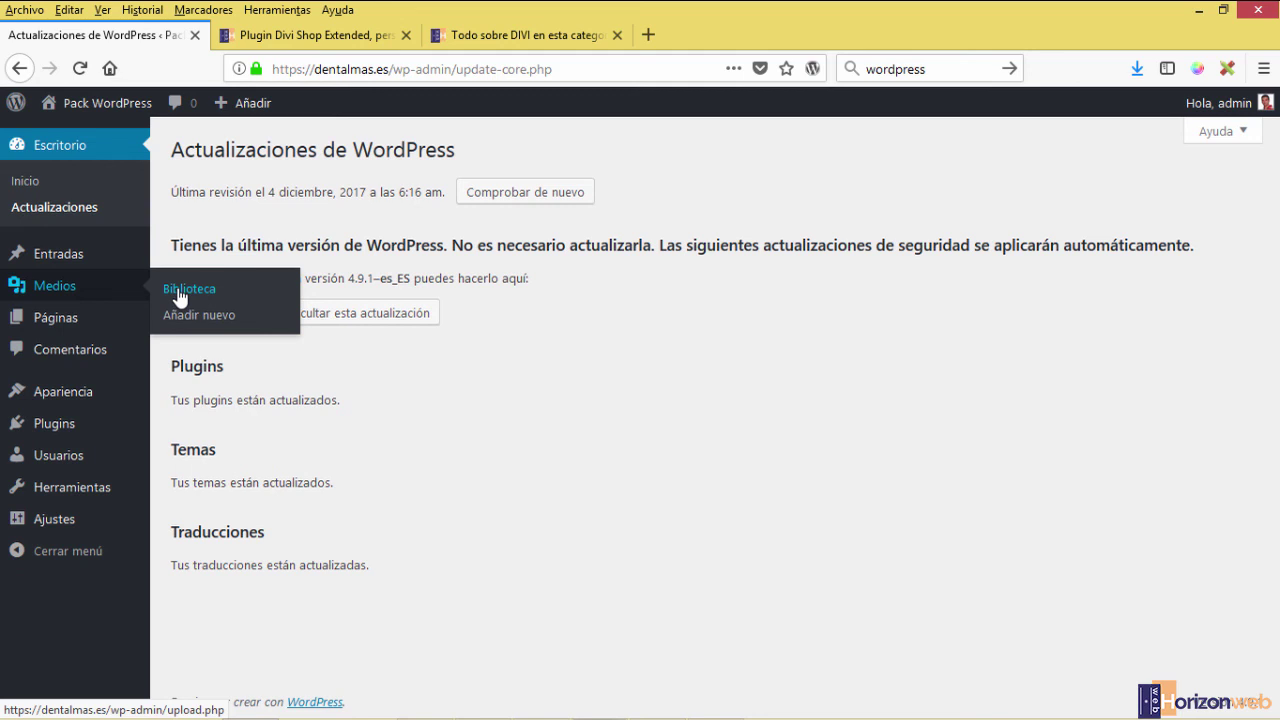
mouse_move(60, 330)
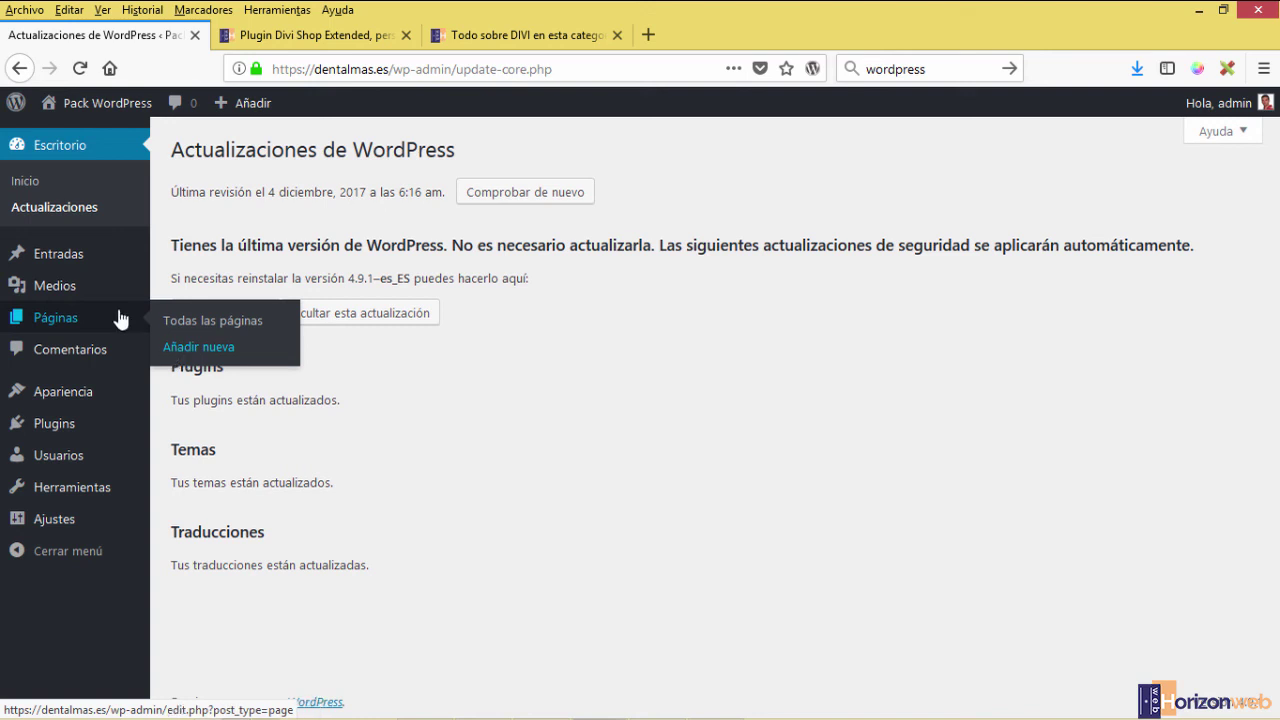
Switch back to the Divi Shop Extended post, open the site's Quién soy page and look through it
click(374, 40)
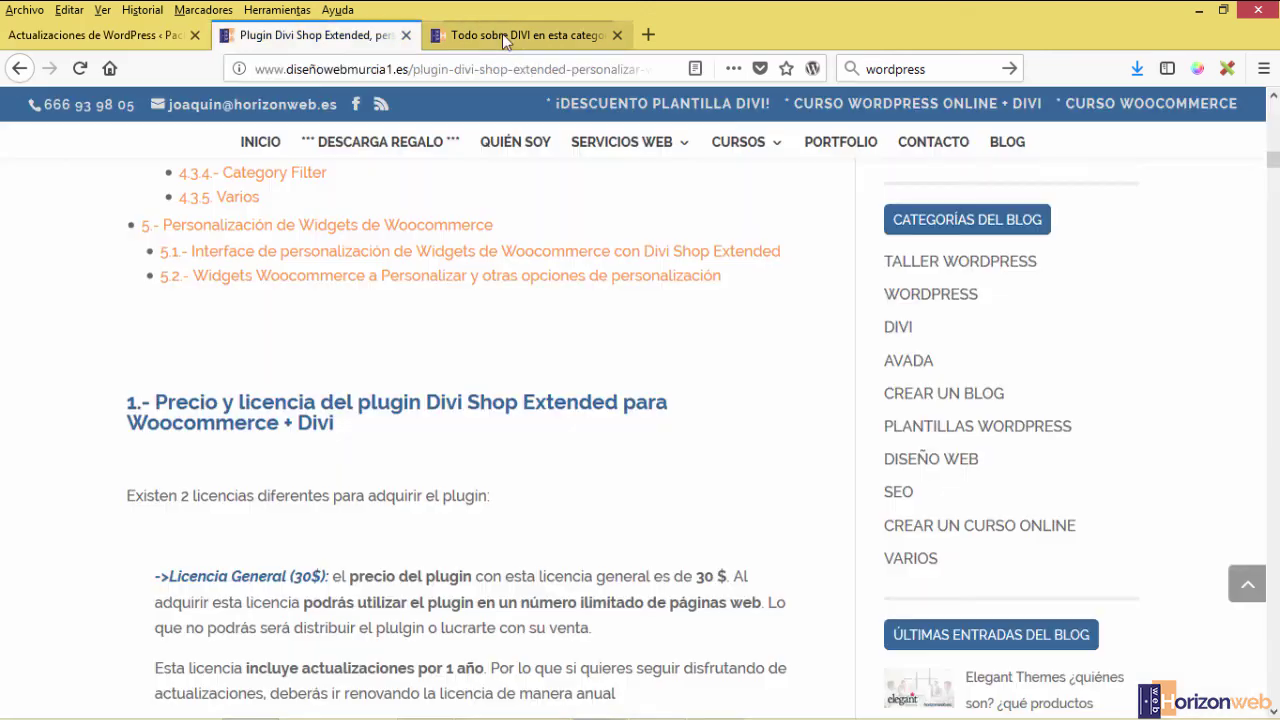
scroll(548, 285, up, 5)
scroll(548, 285, up, 5)
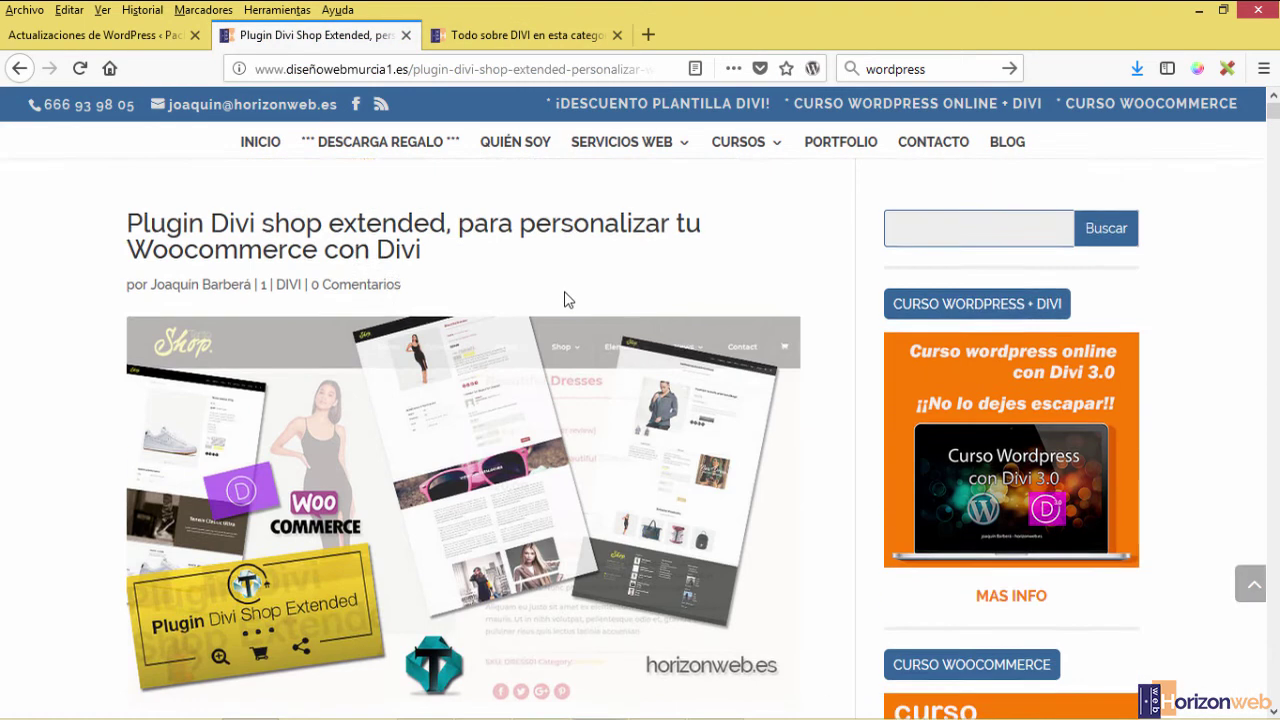
click(522, 188)
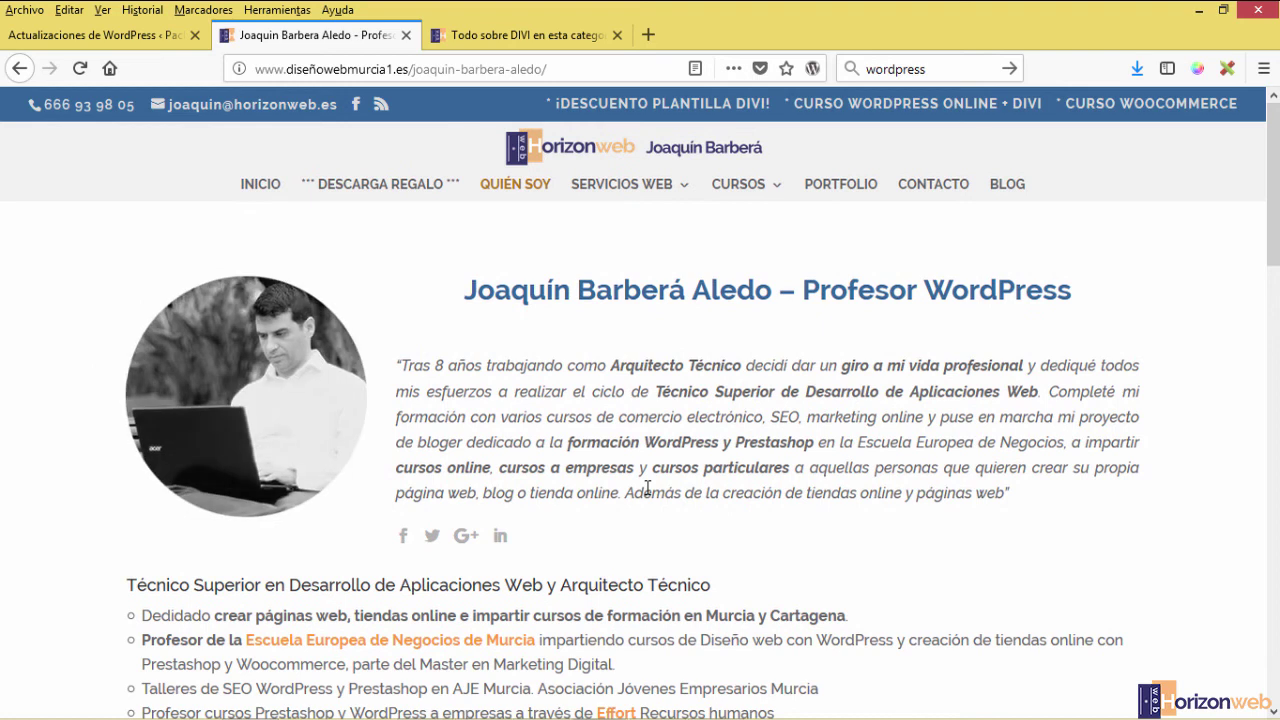
scroll(646, 492, down, 10)
scroll(646, 492, down, 5)
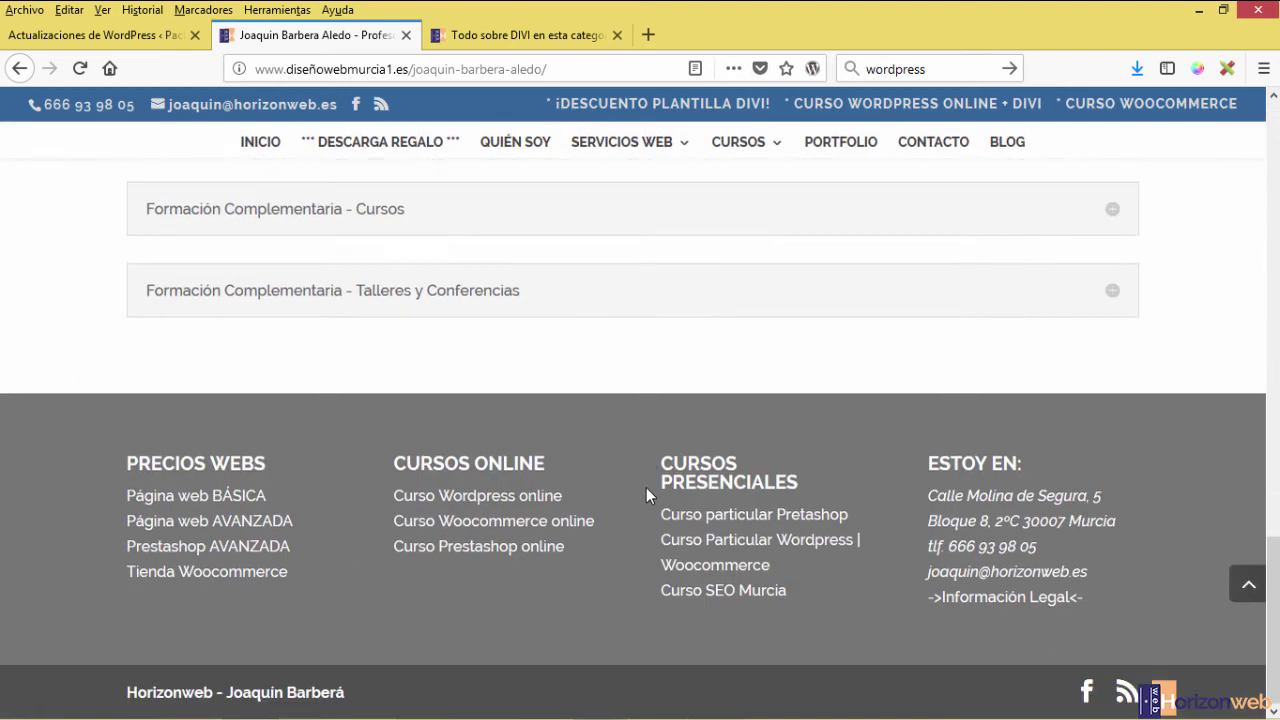
scroll(646, 490, up, 15)
Review the site's Servicios Web and Cursos options, then open the Curso WordPress online page
mouse_move(630, 195)
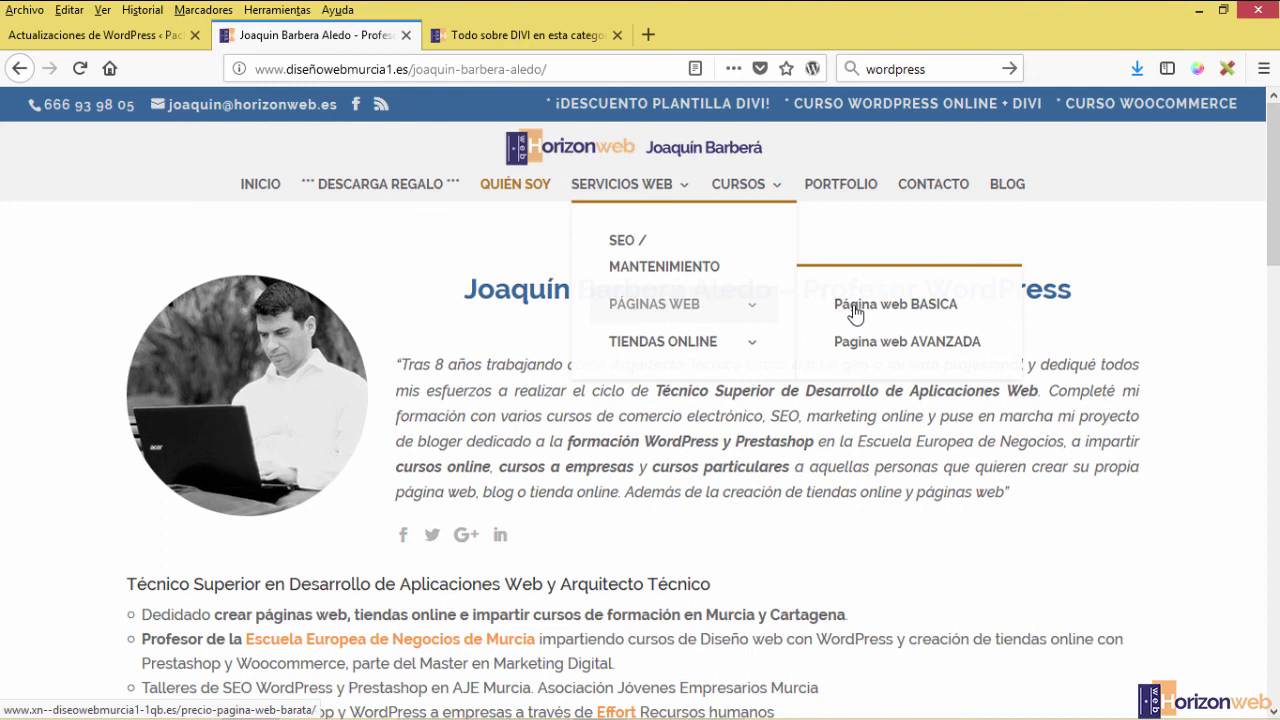
mouse_move(705, 347)
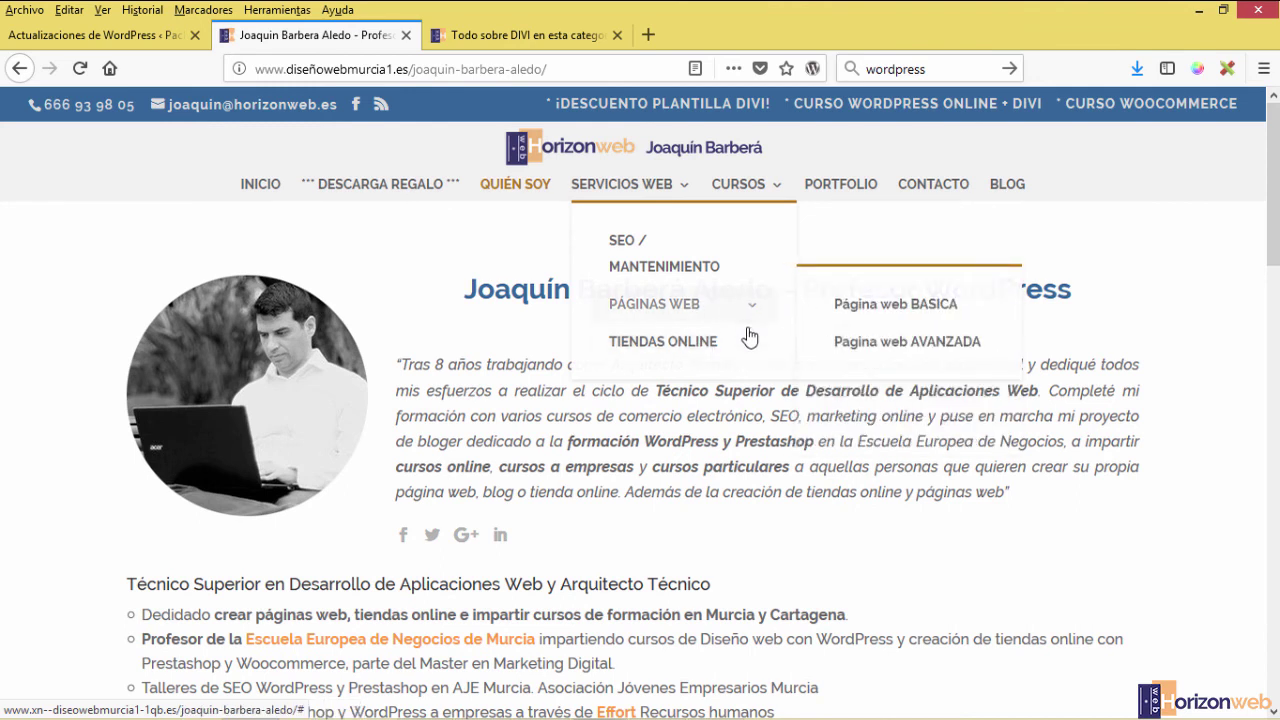
mouse_move(762, 196)
mouse_move(768, 243)
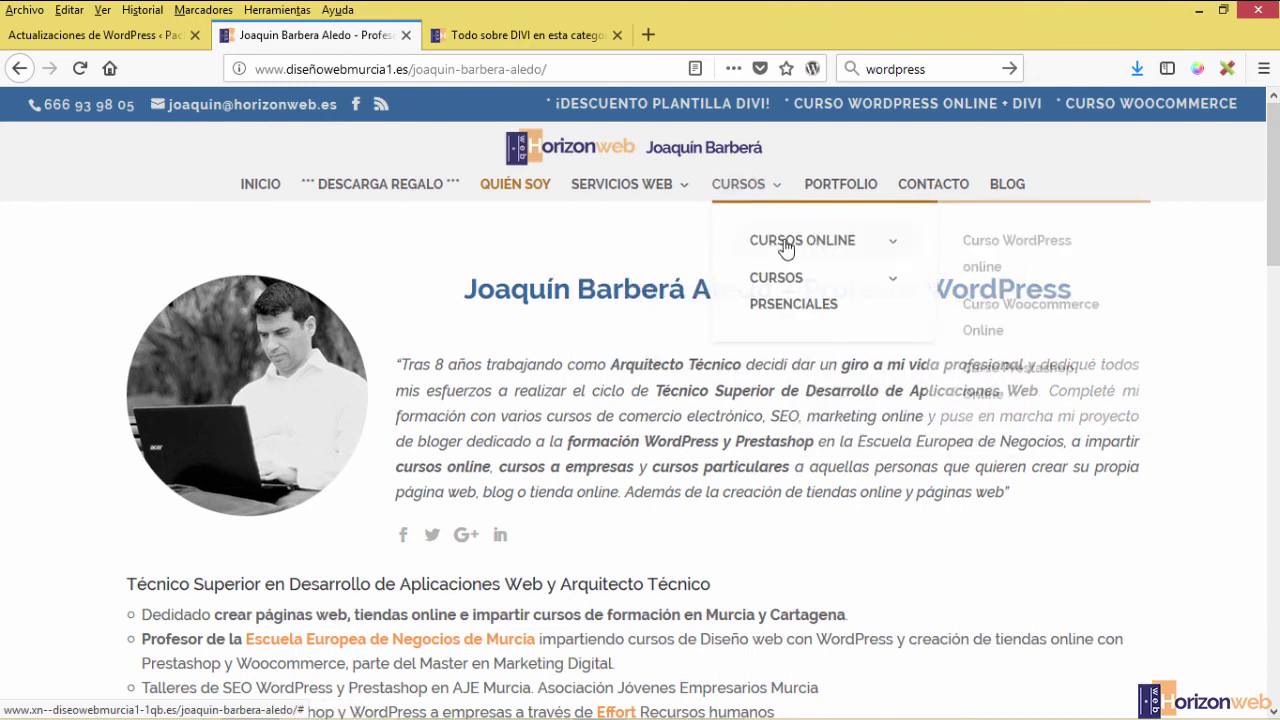
click(1004, 263)
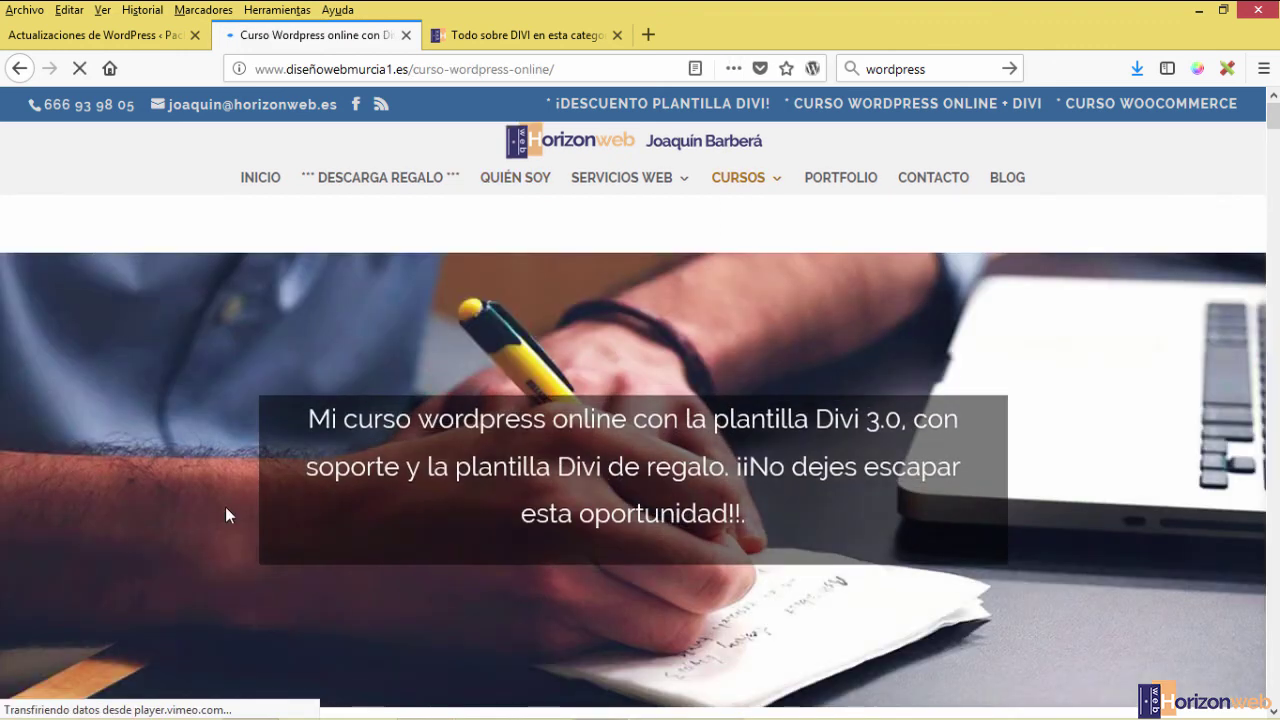
Skim the WordPress + Divi course page as an example of a static page, then return to its beginning
scroll(213, 503, down, 3)
scroll(215, 511, down, 12)
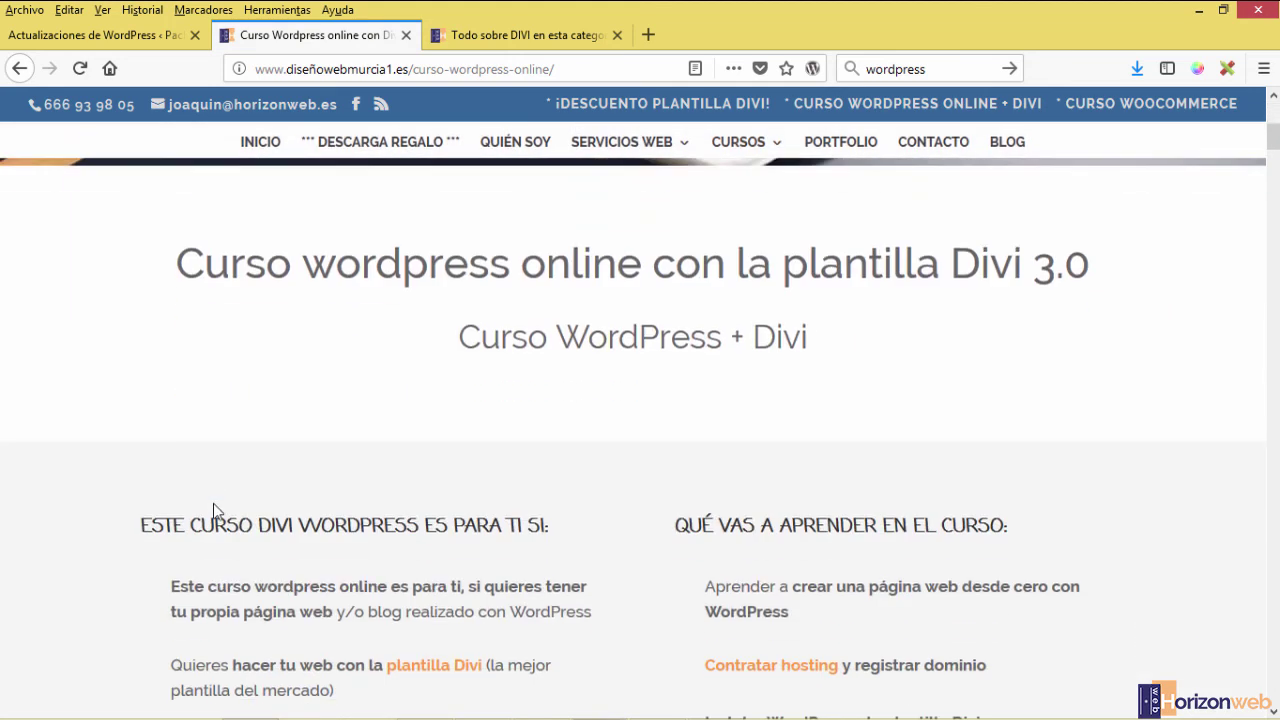
scroll(213, 508, down, 12)
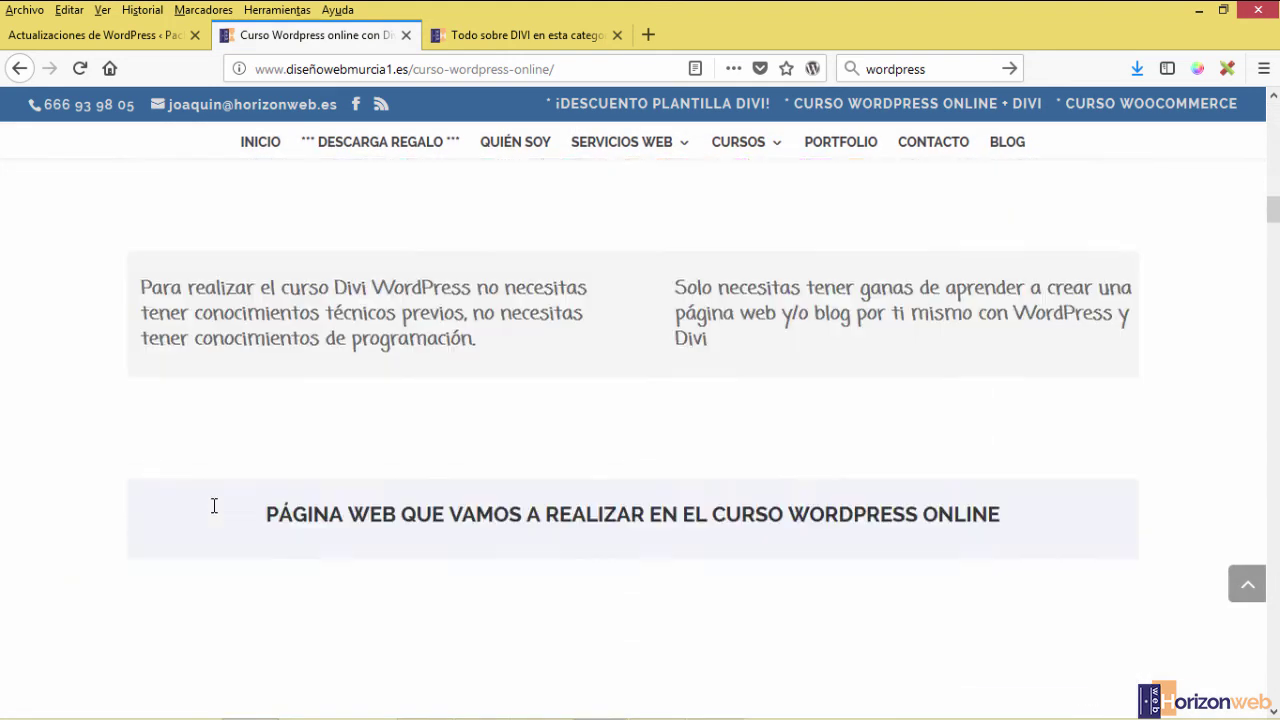
scroll(213, 508, down, 8)
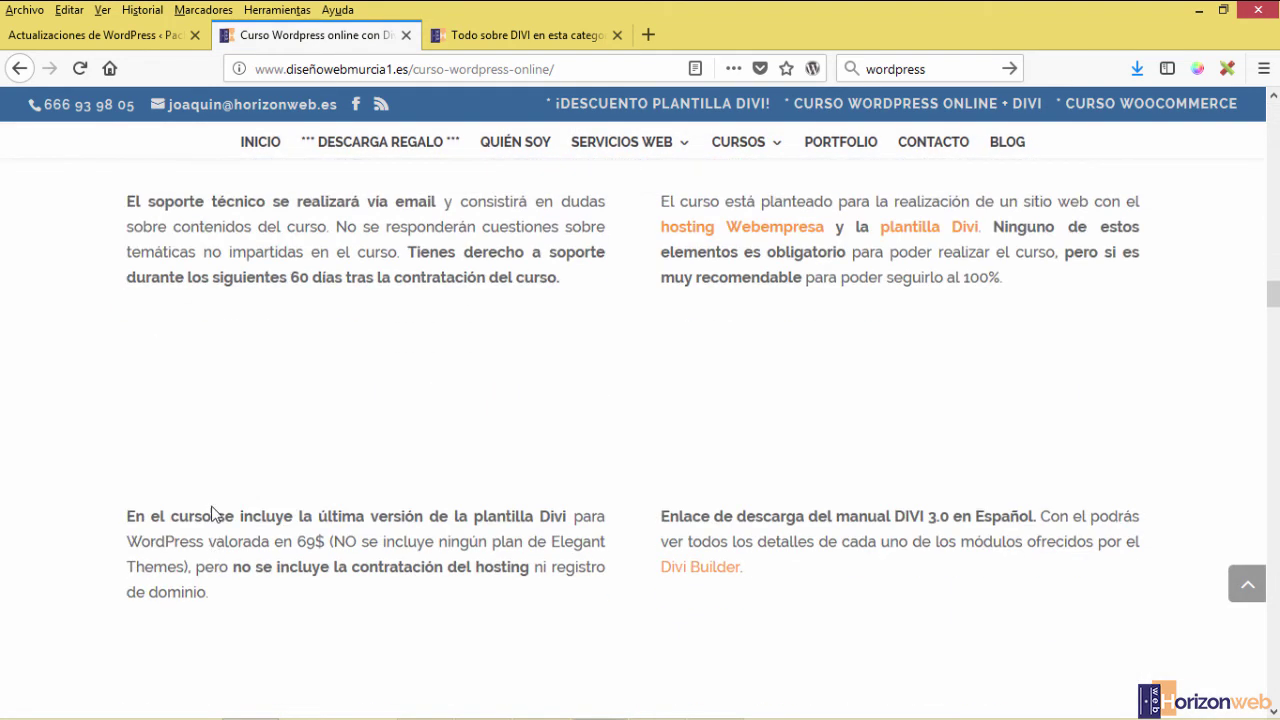
scroll(213, 512, up, 5)
scroll(213, 513, up, 20)
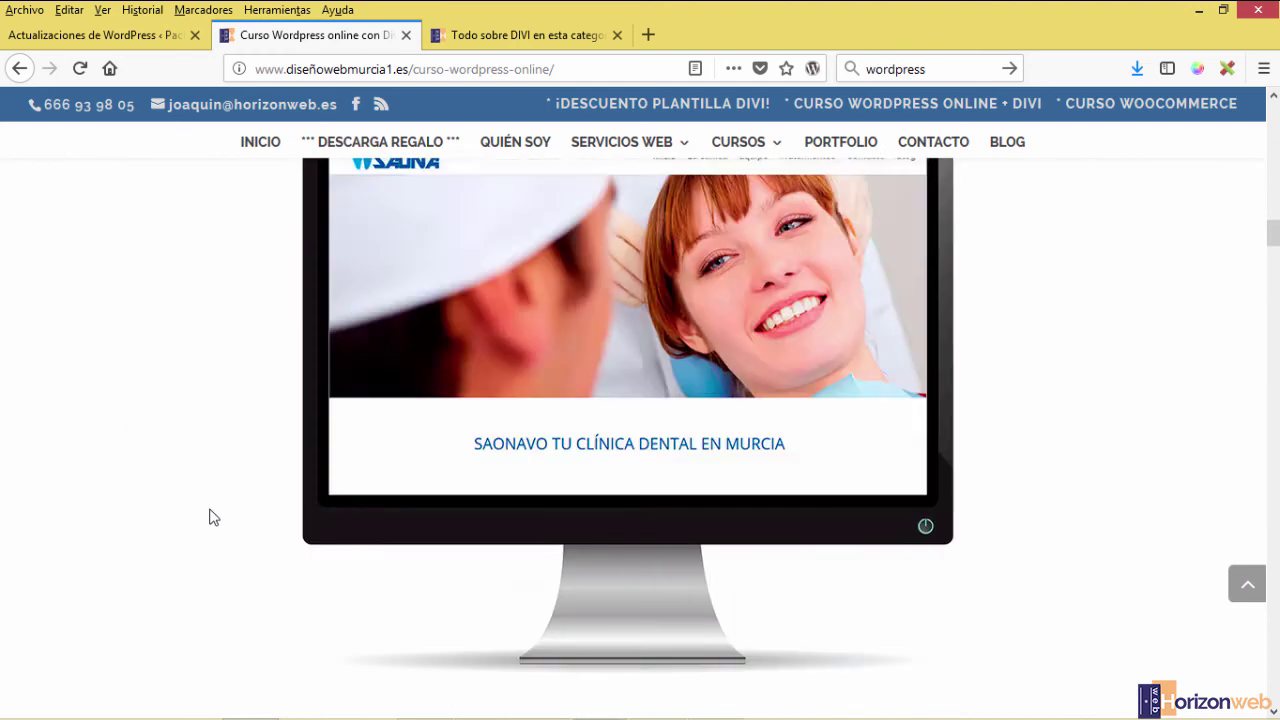
scroll(213, 515, up, 2)
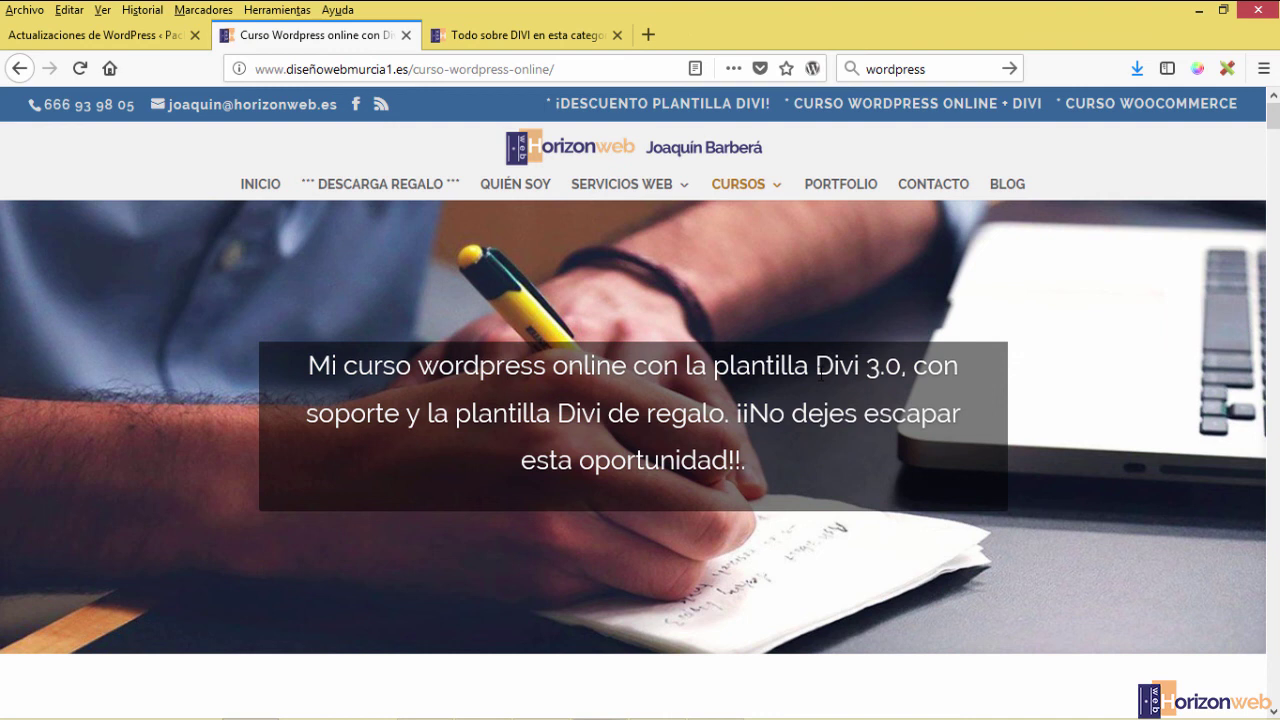
Open the site's blog again and look through its listed posts
click(1010, 186)
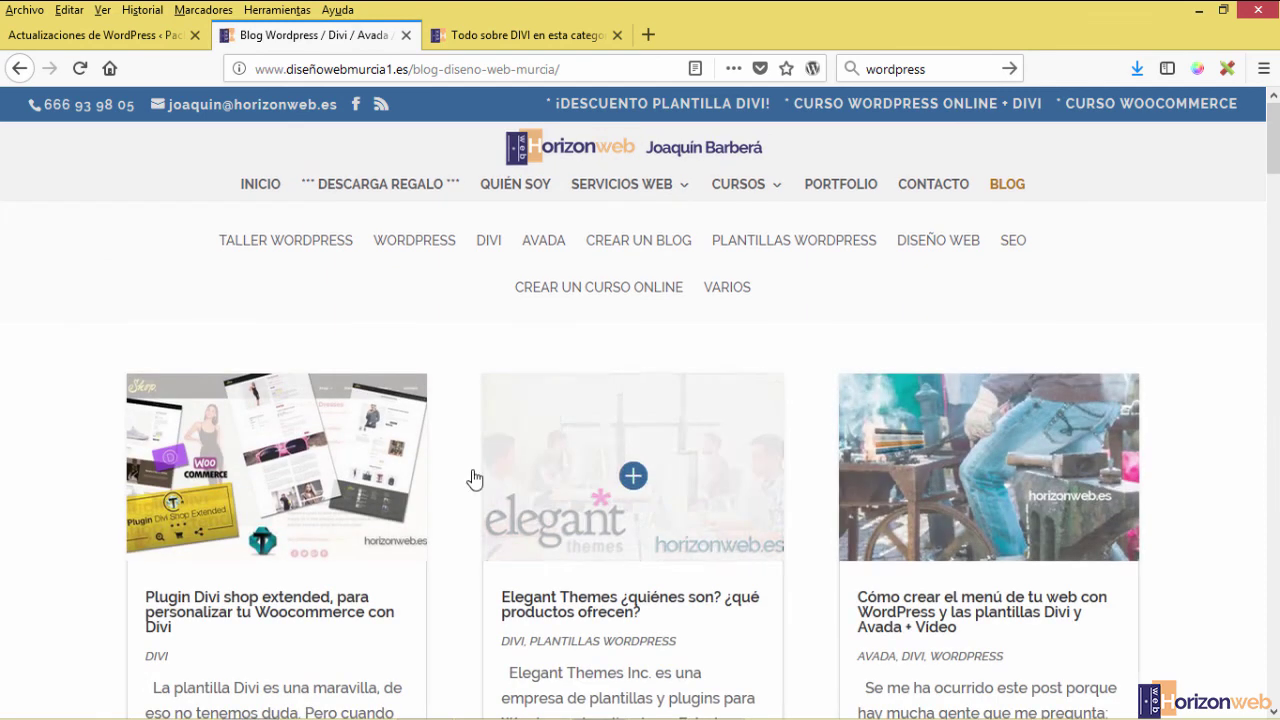
scroll(269, 486, down, 10)
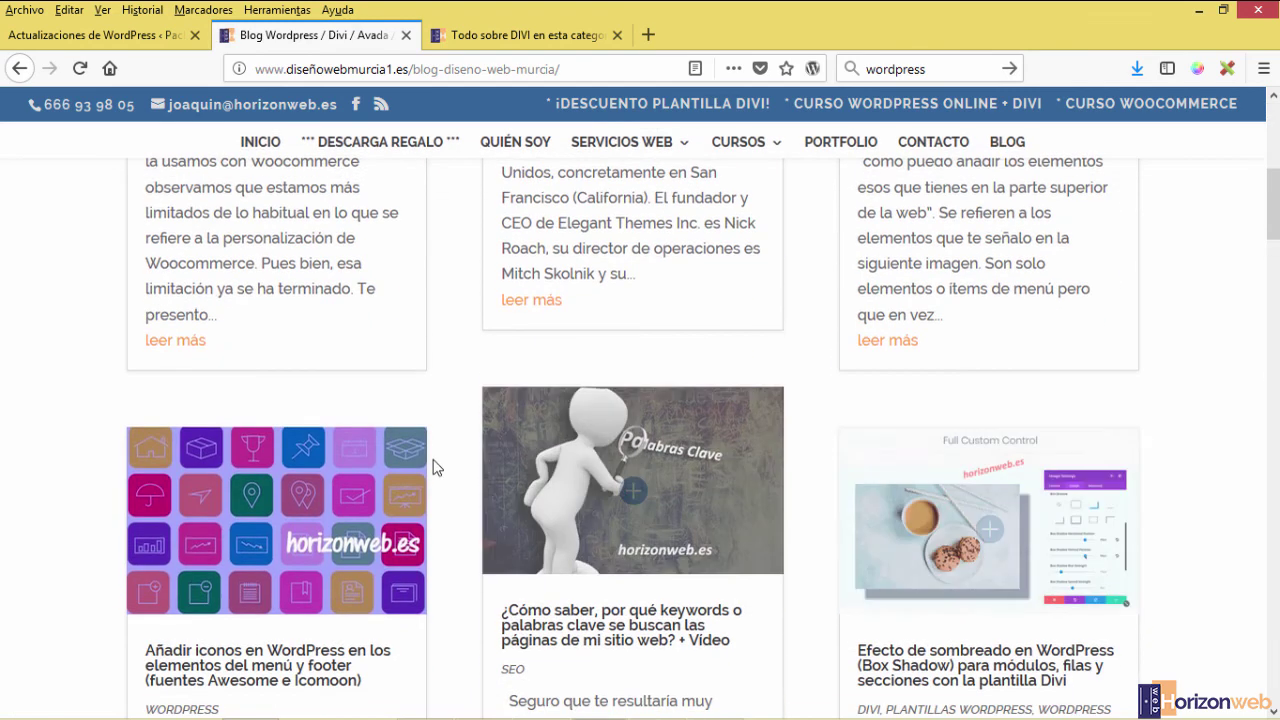
scroll(300, 480, down, 9)
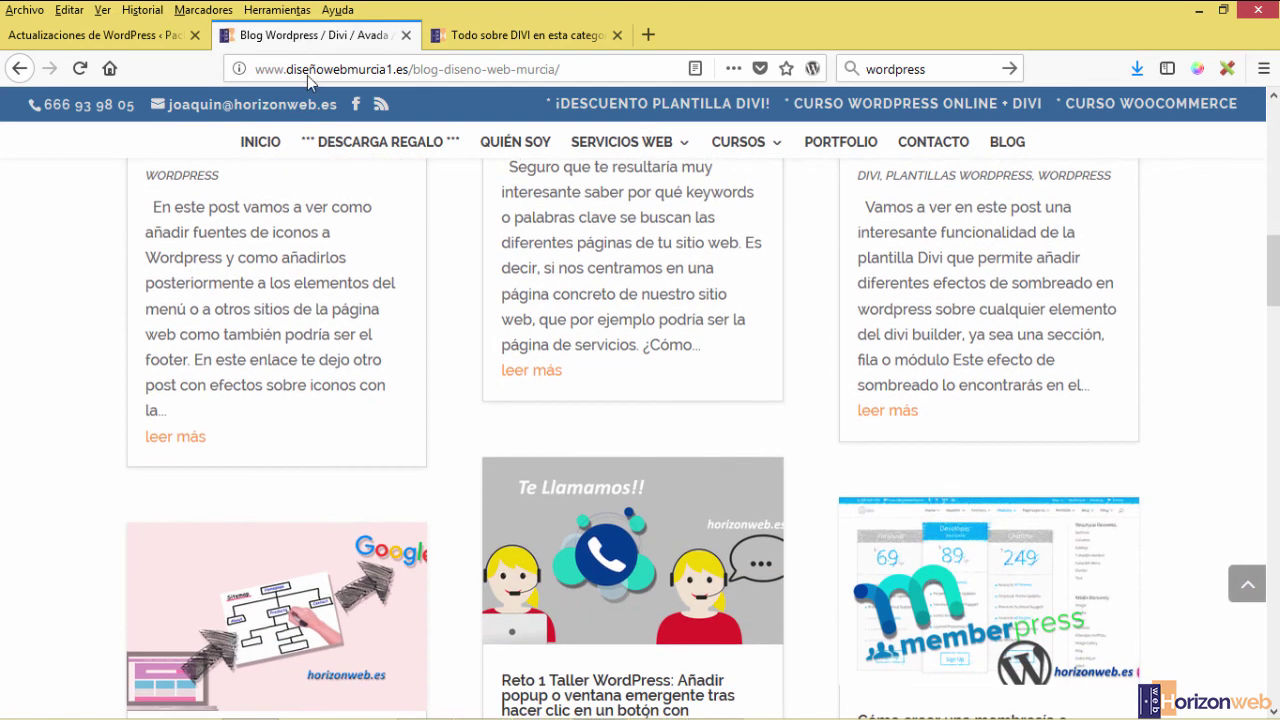
Return to the dentalmas.es admin, check the Páginas options and open the Comentarios list
click(91, 37)
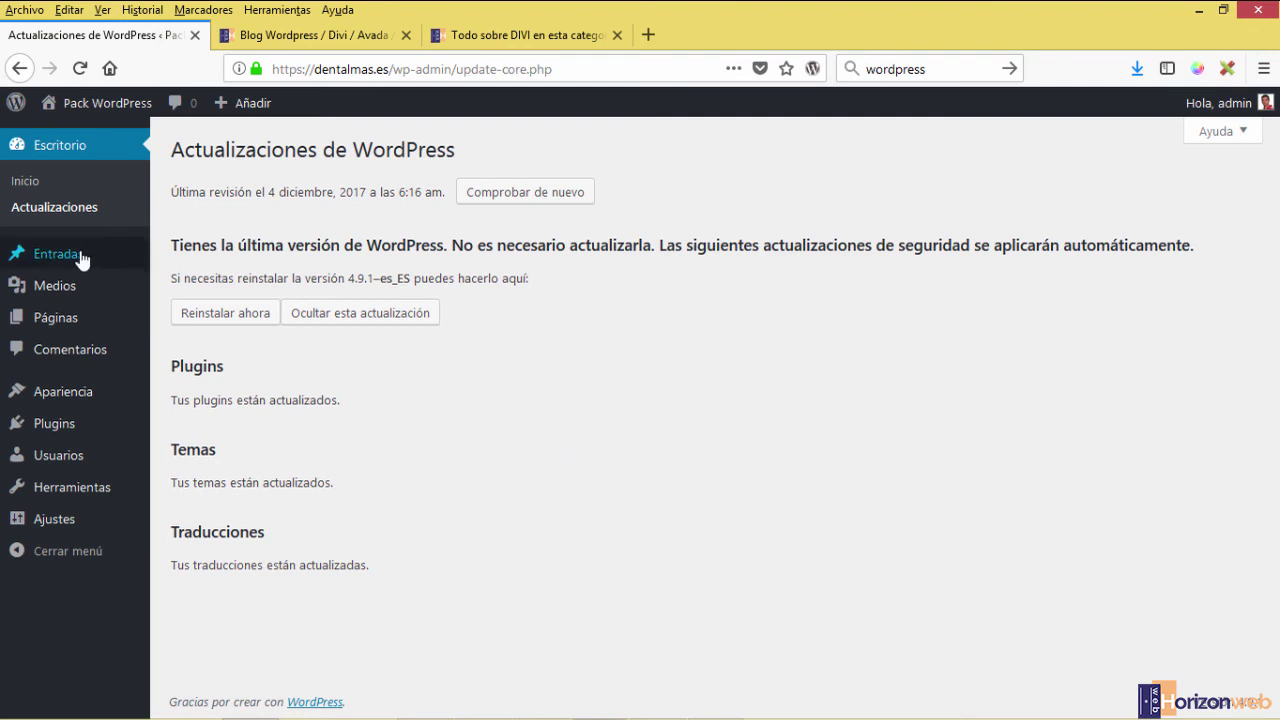
mouse_move(118, 262)
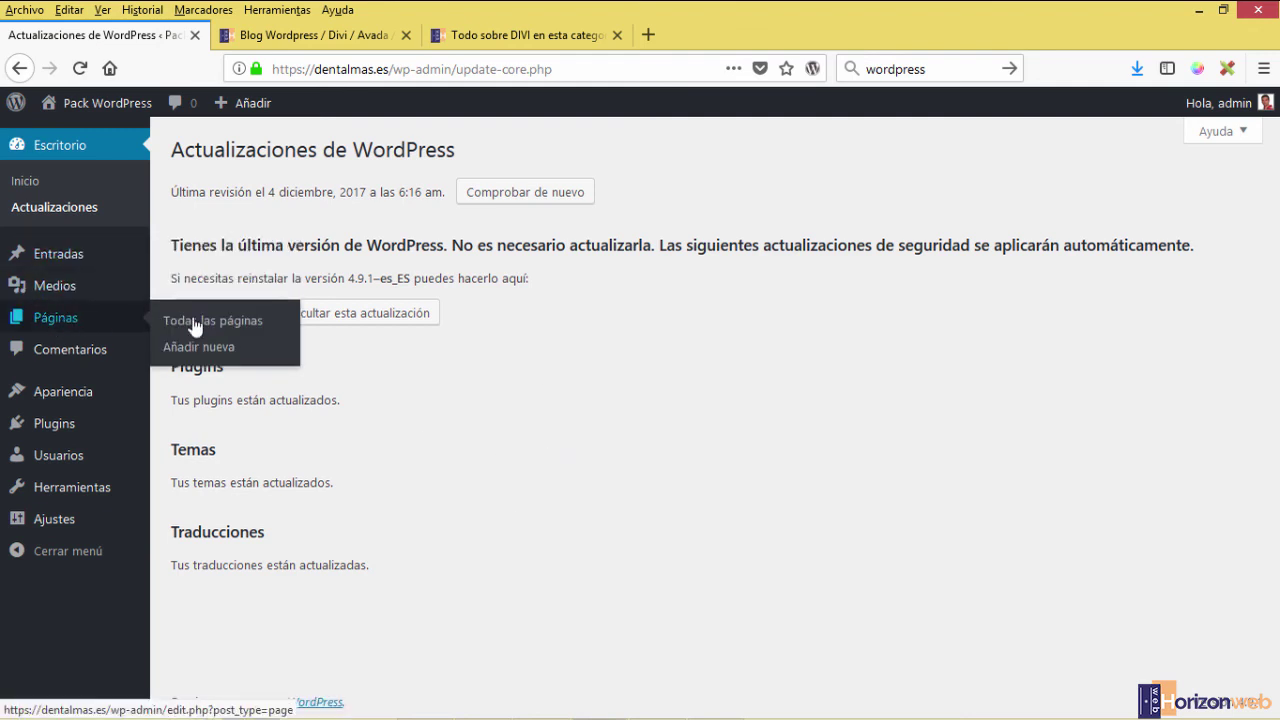
click(80, 361)
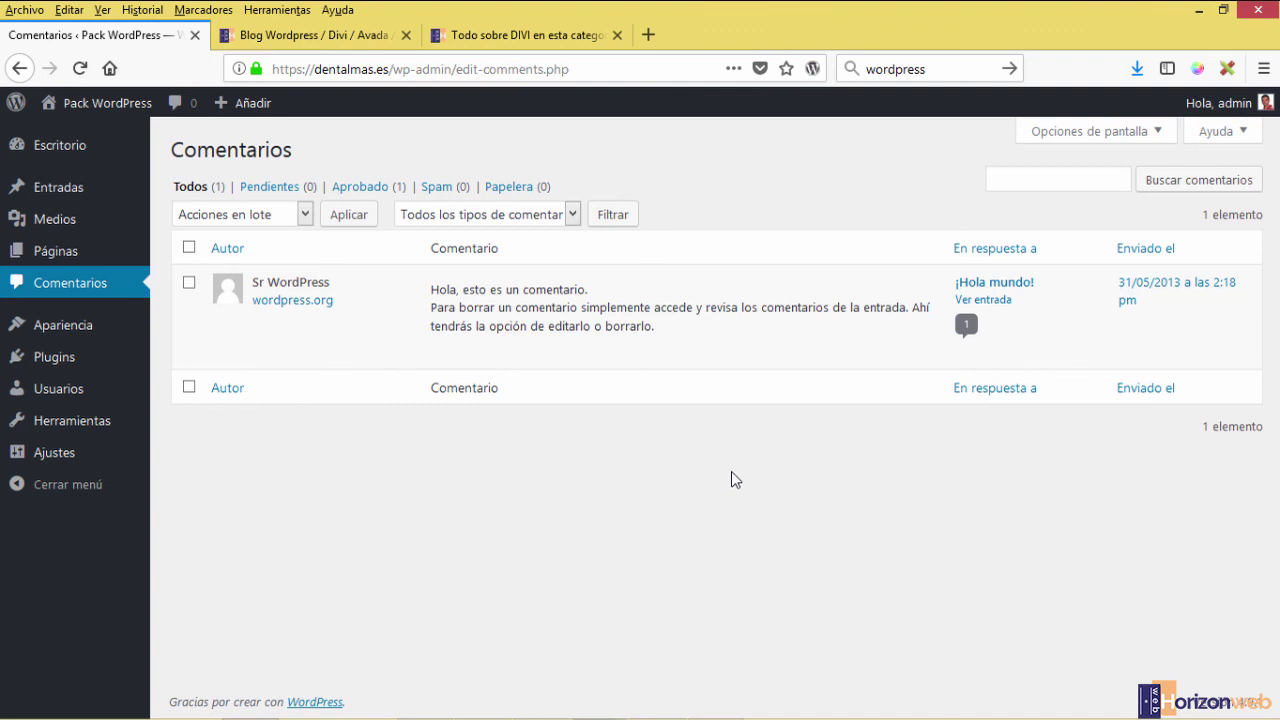
Open the Temas page under Apariencia and view the details of the Twenty Seventeen theme
mouse_move(106, 333)
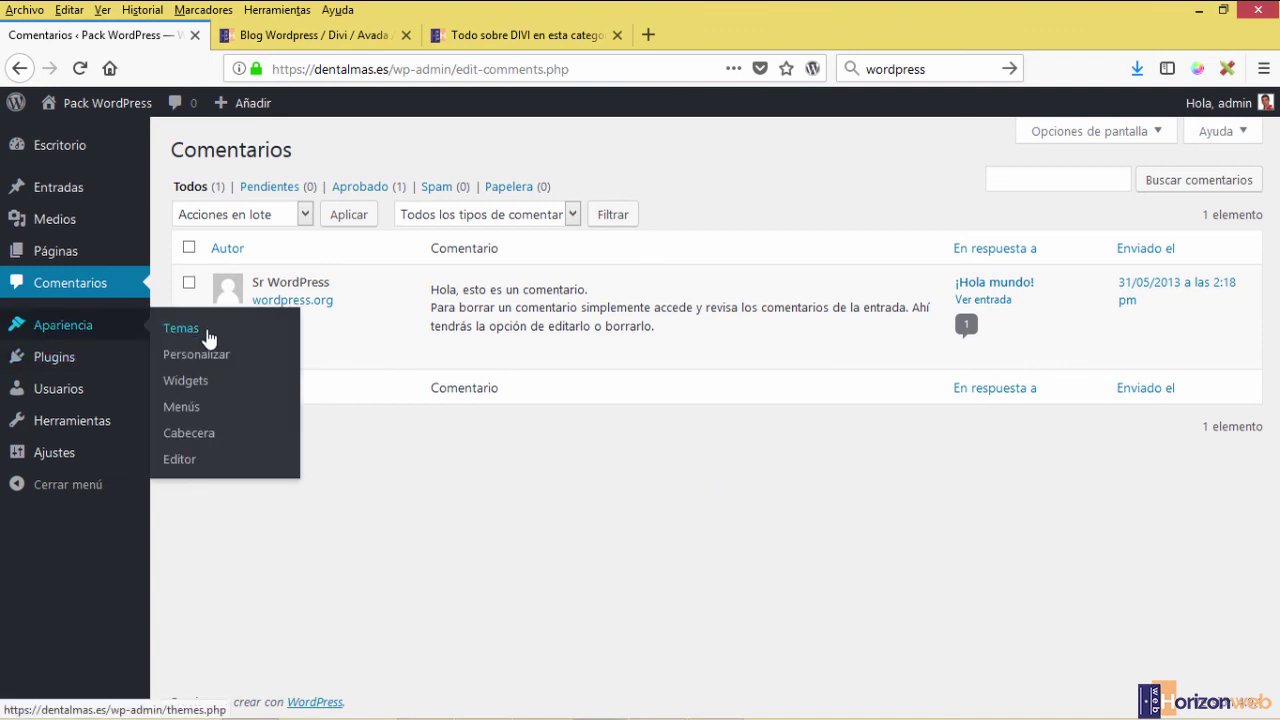
click(190, 334)
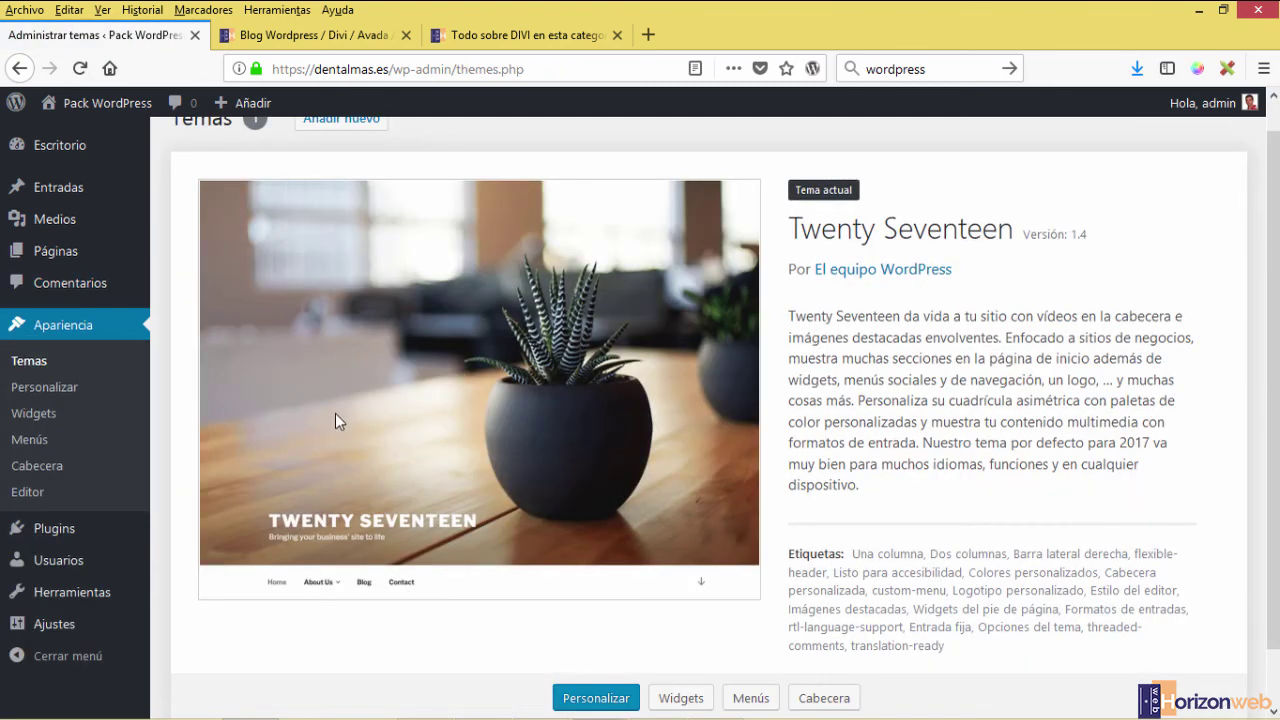
scroll(335, 420, down, 1)
scroll(334, 421, up, 2)
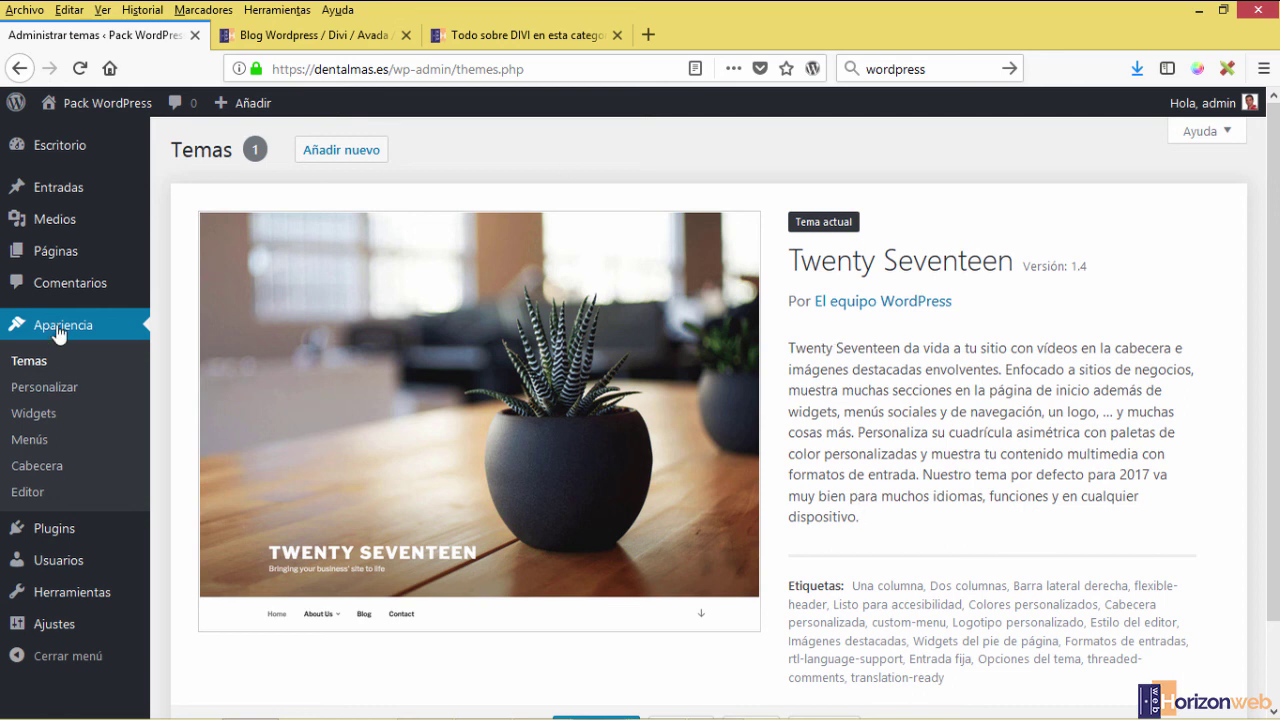
Open the Widgets page under Apariencia and collapse the Barra lateral del blog area
click(37, 415)
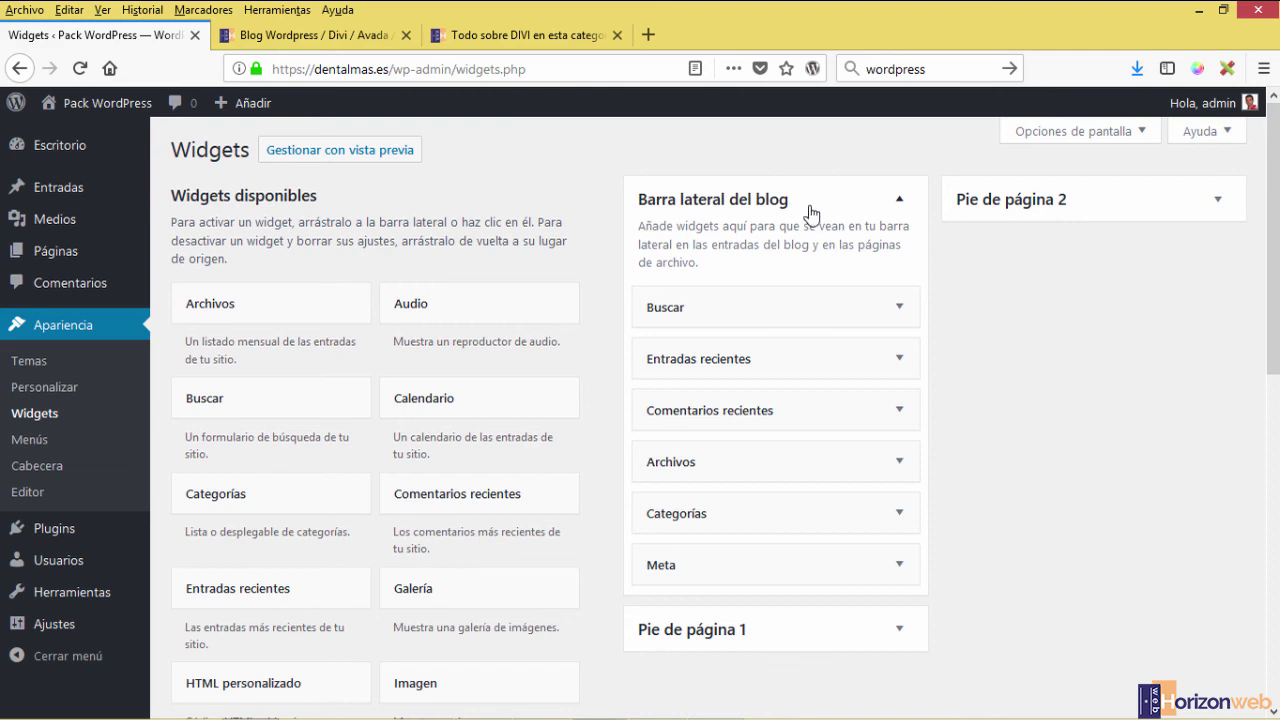
click(871, 200)
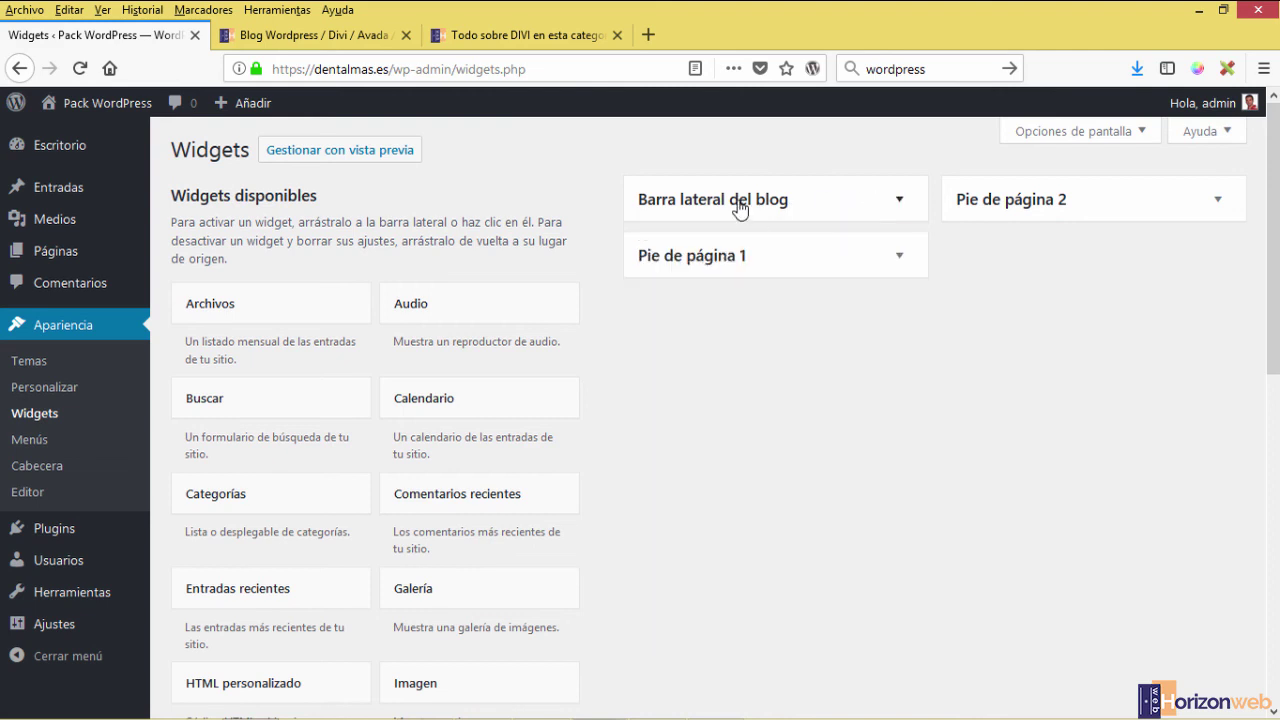
Switch to the site's DIVI category page and look through its sidebar blocks and the columns in its footer
click(527, 36)
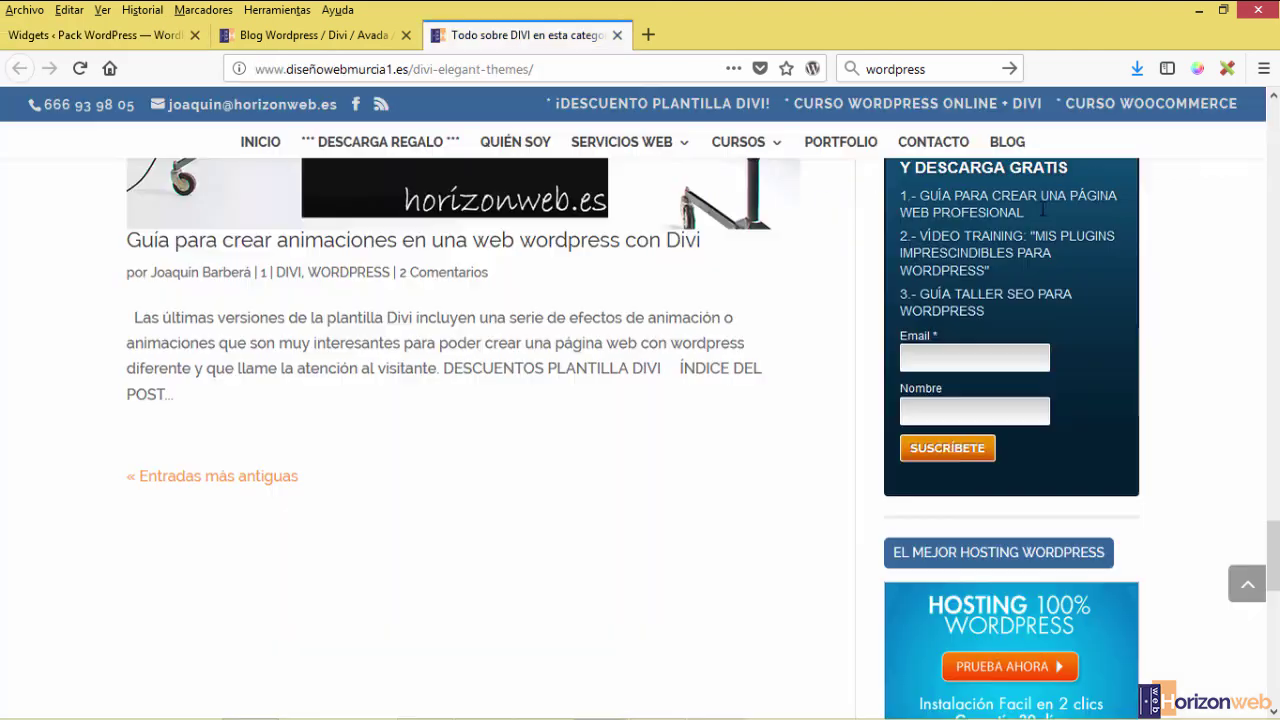
scroll(953, 367, up, 5)
scroll(953, 367, up, 5)
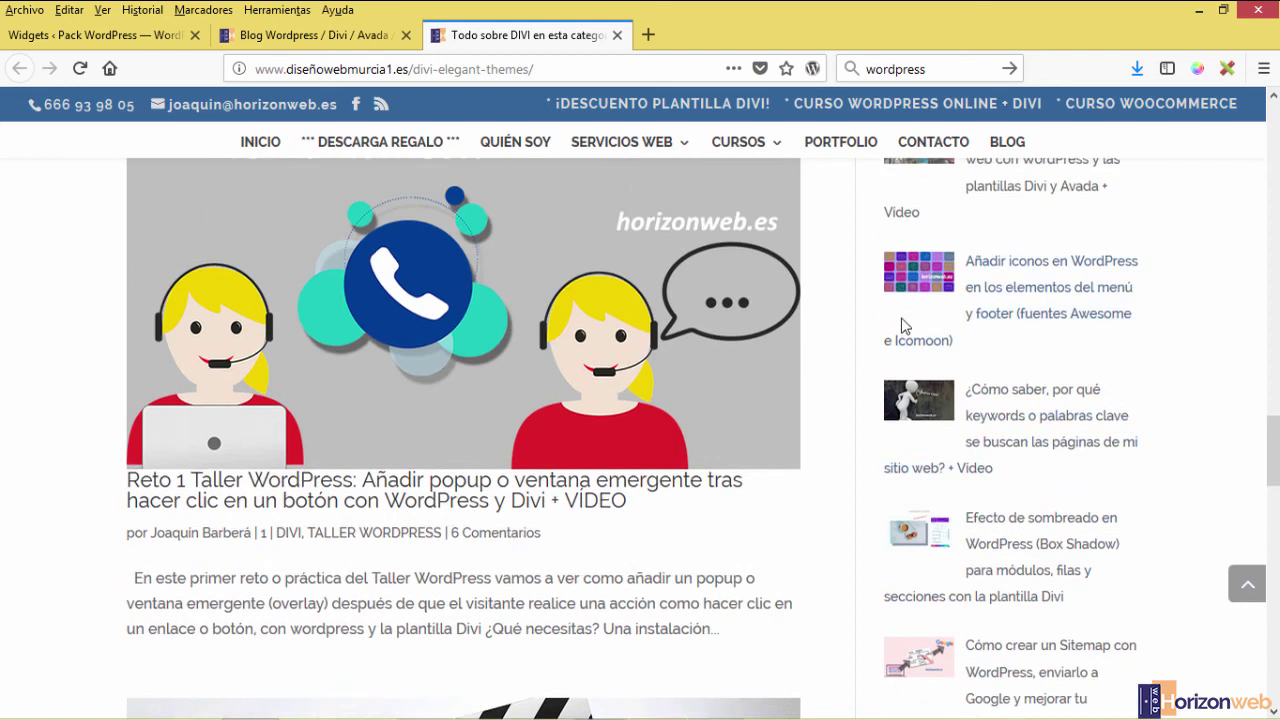
scroll(1010, 535, up, 8)
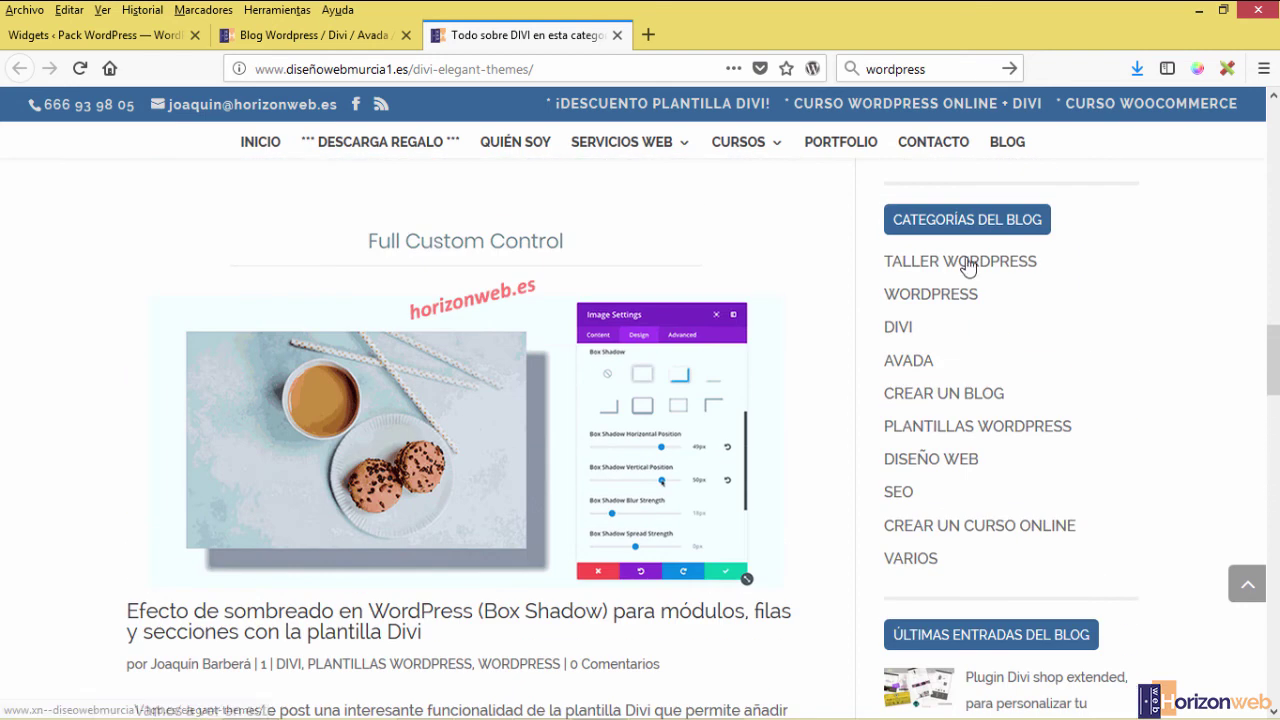
scroll(870, 427, up, 10)
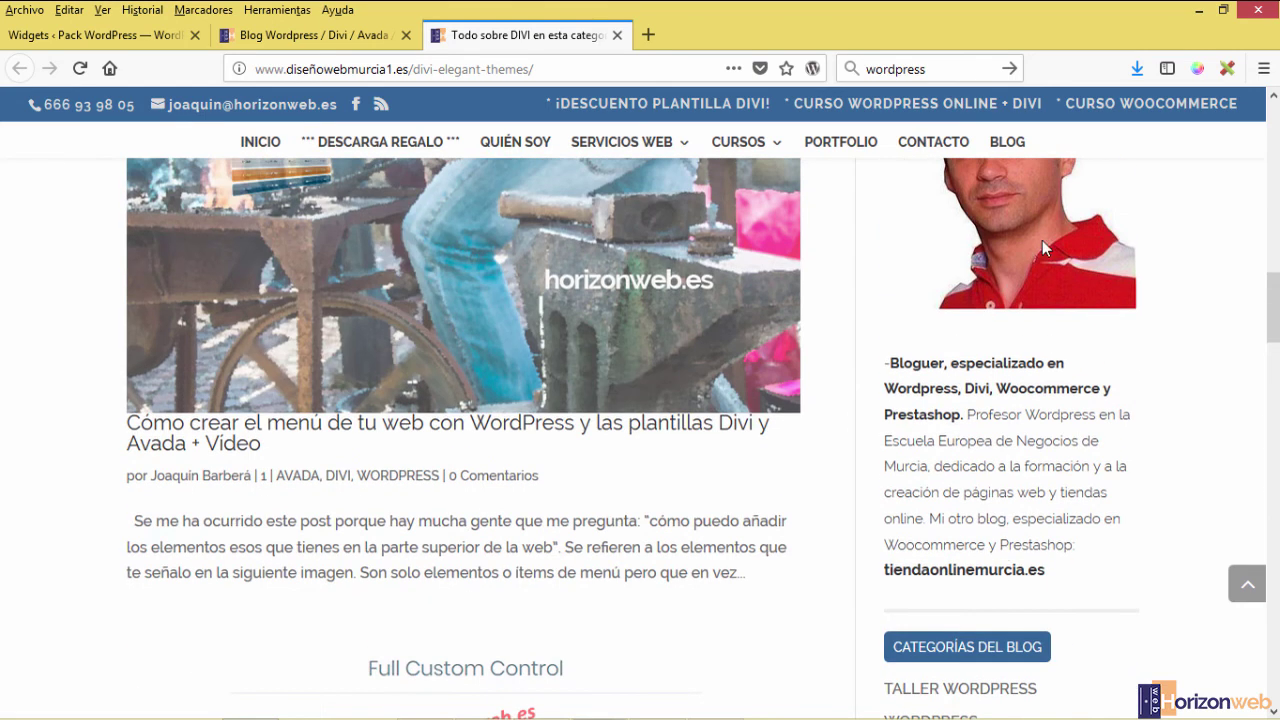
scroll(1006, 548, up, 4)
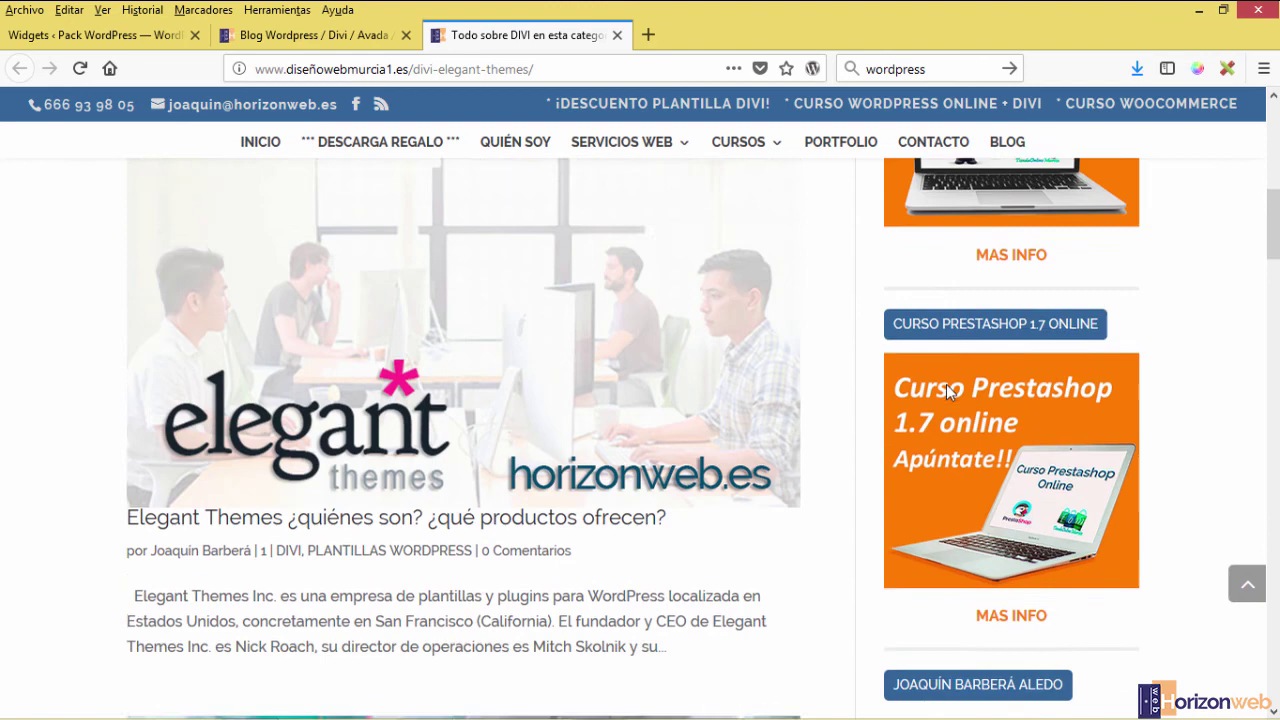
scroll(464, 440, down, 20)
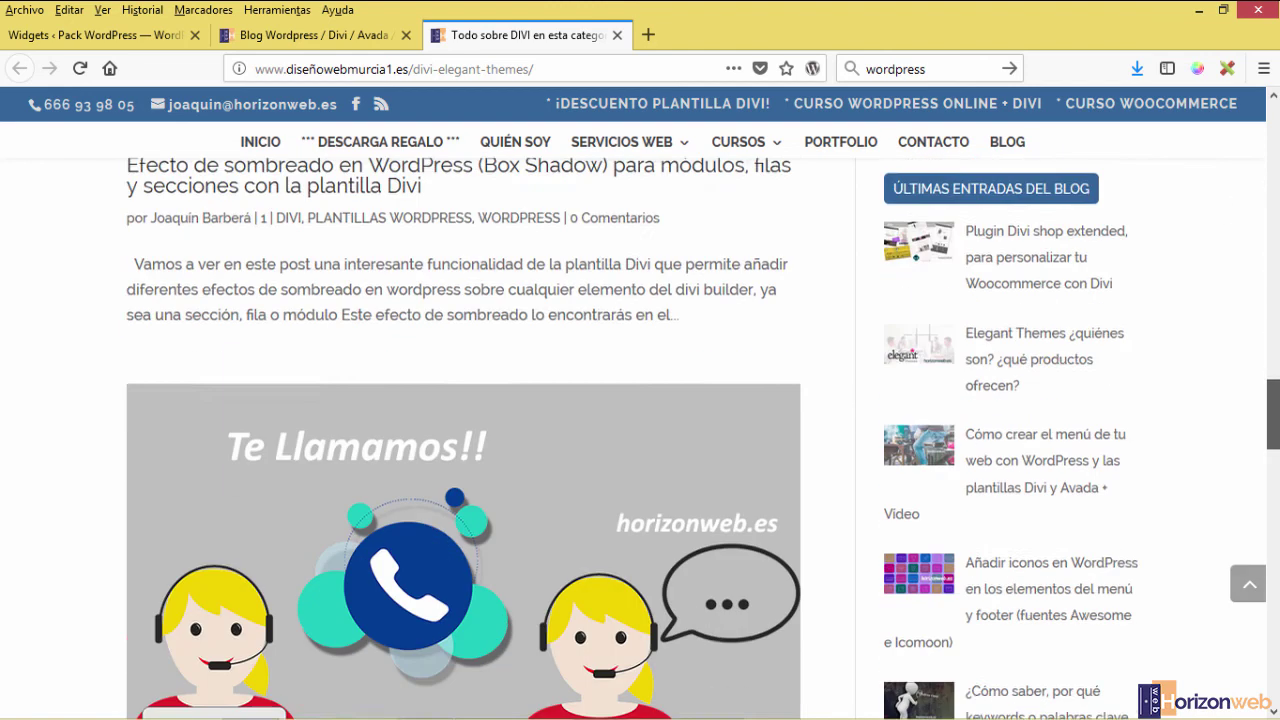
scroll(563, 580, down, 8)
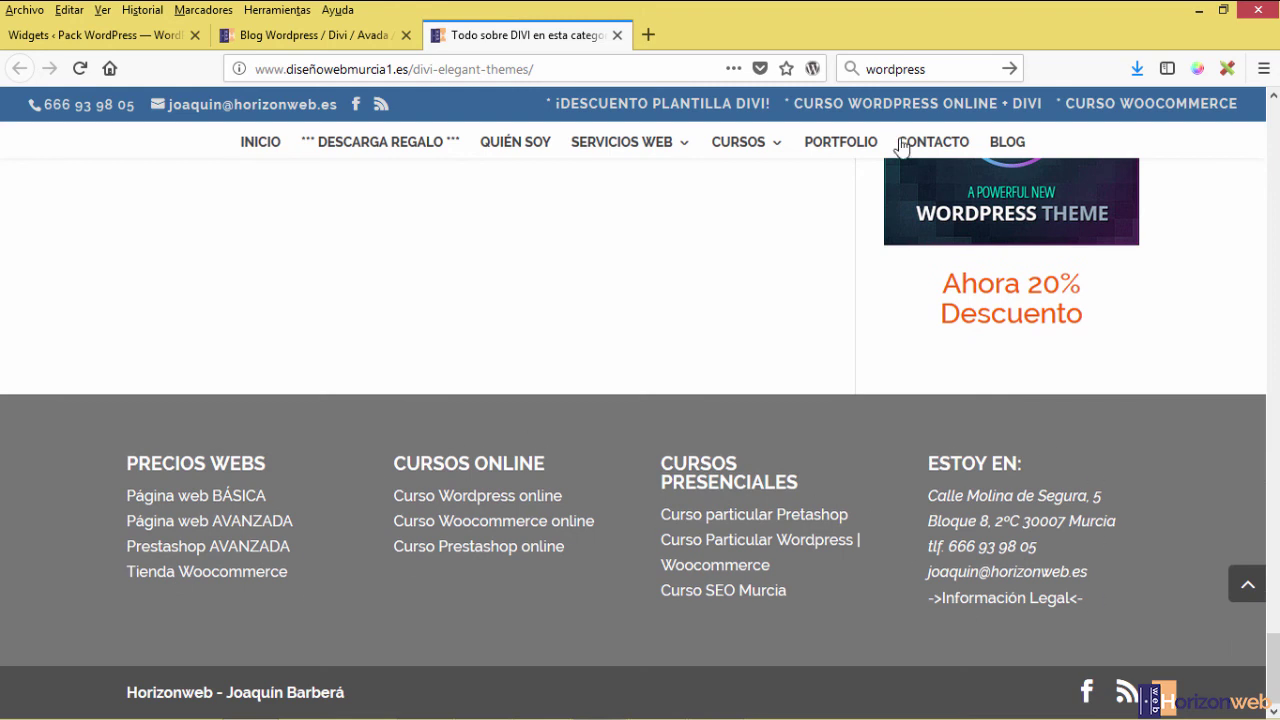
Return to the dentalmas.es admin and open the Menús page under Apariencia
click(80, 33)
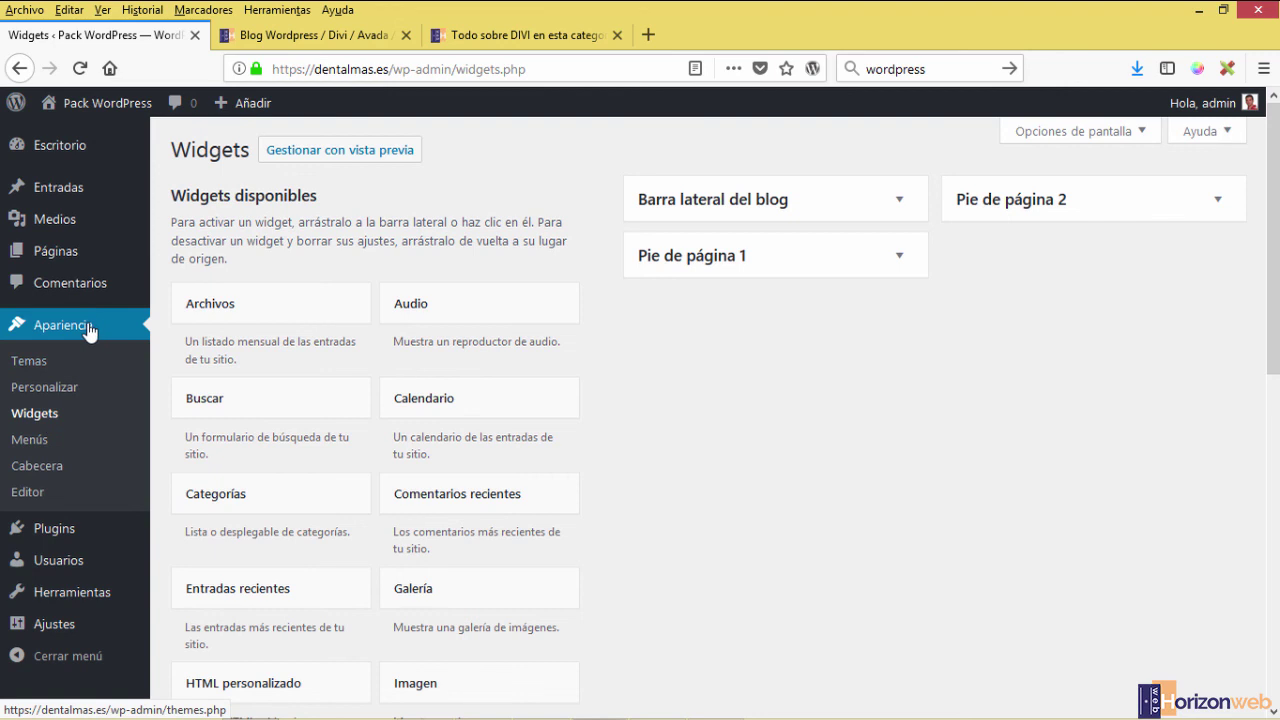
click(22, 446)
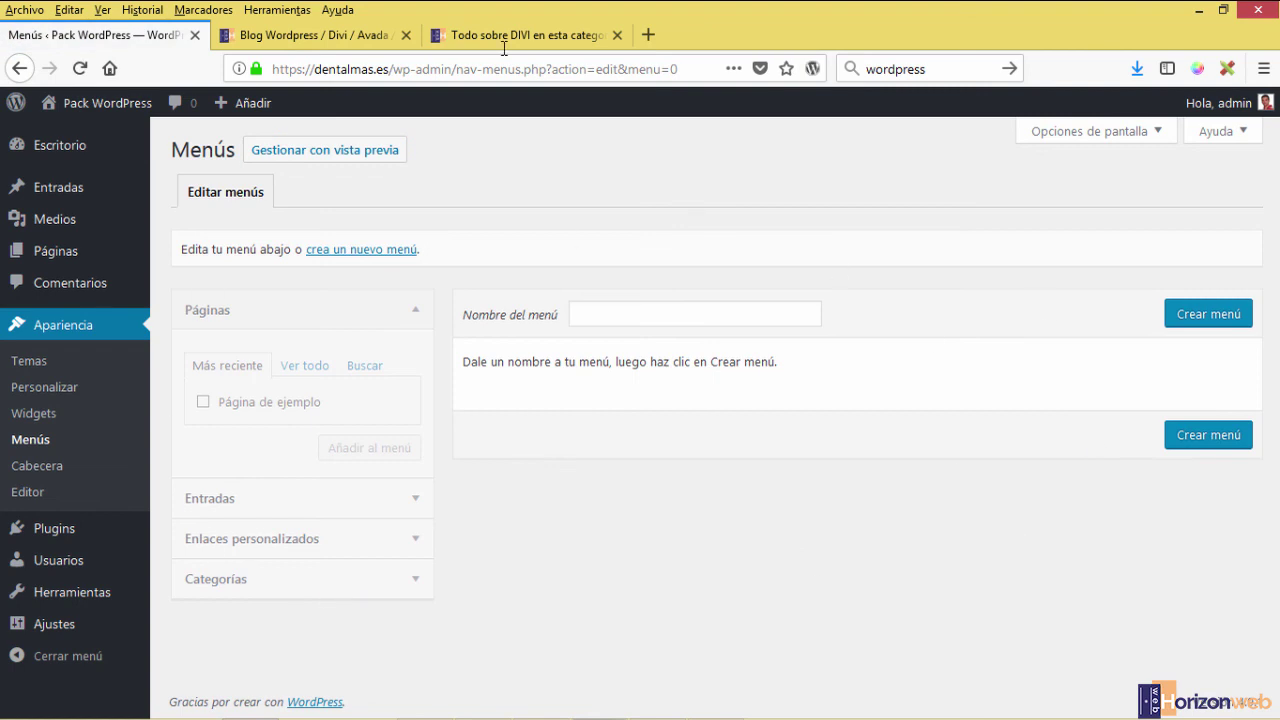
Go back to the DIVI category page and examine the Servicios Web and Cursos submenus in its main navigation
click(455, 32)
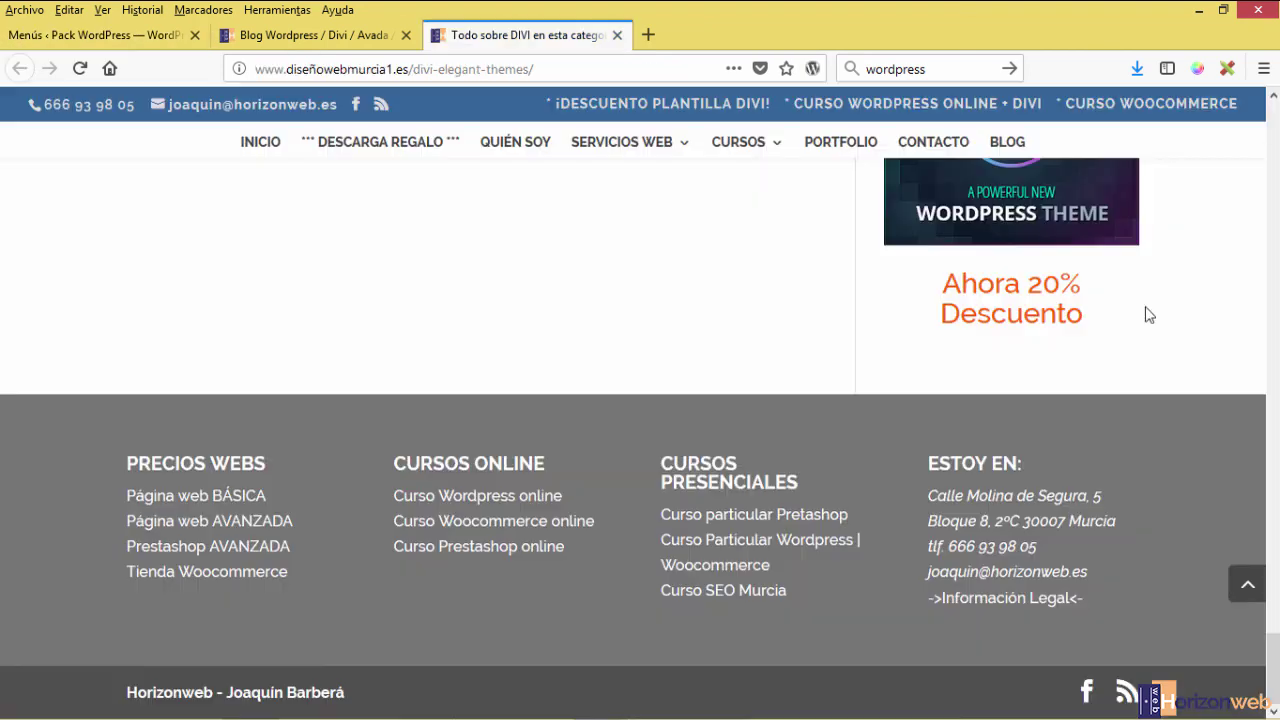
click(1248, 589)
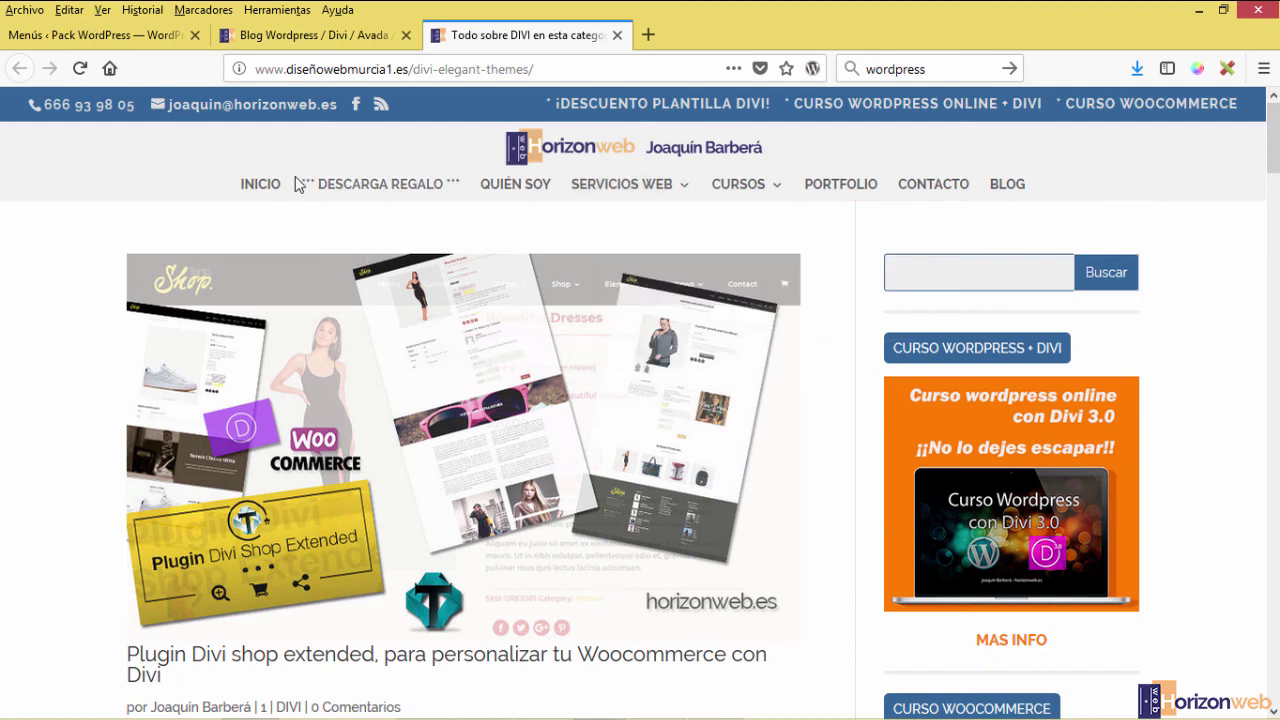
mouse_move(620, 186)
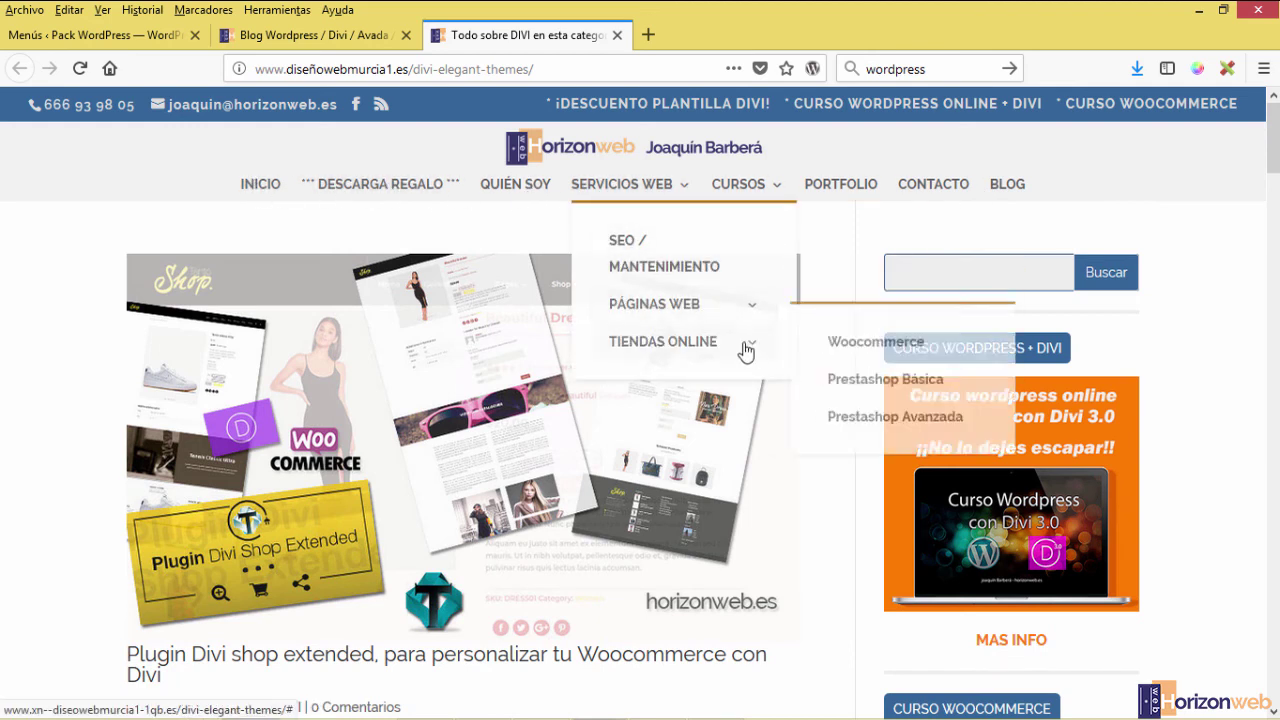
mouse_move(750, 316)
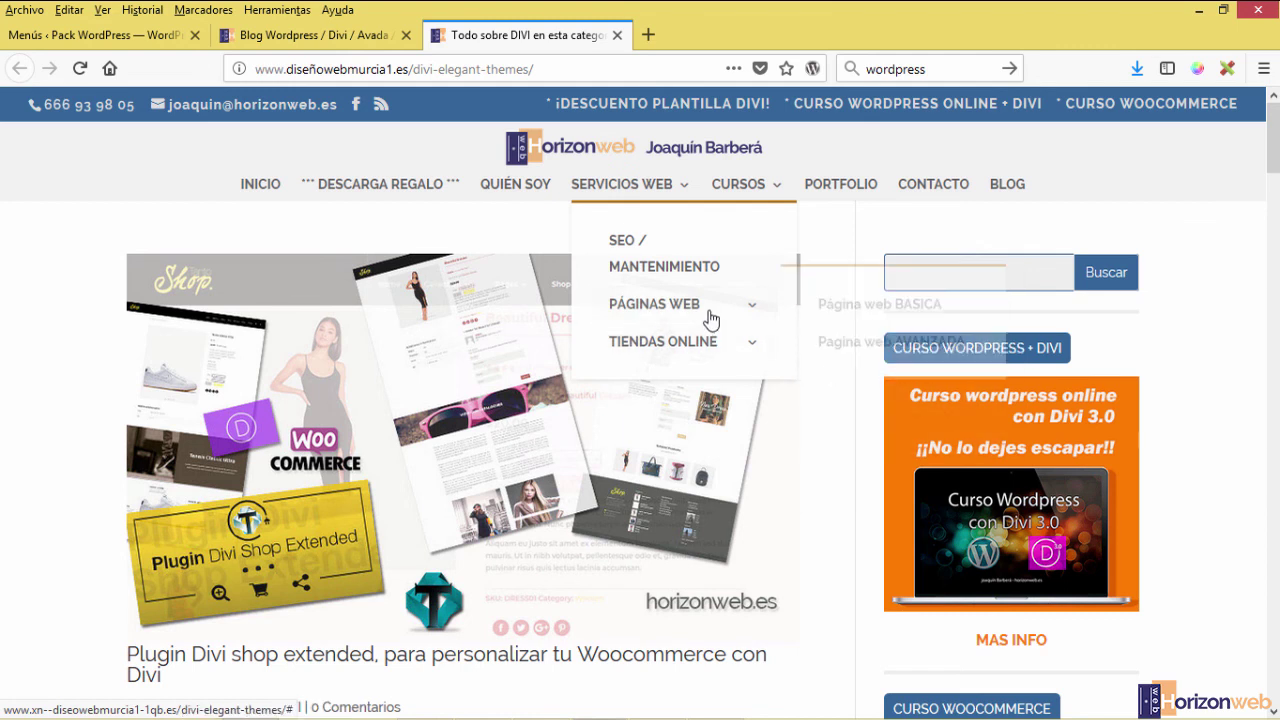
mouse_move(737, 357)
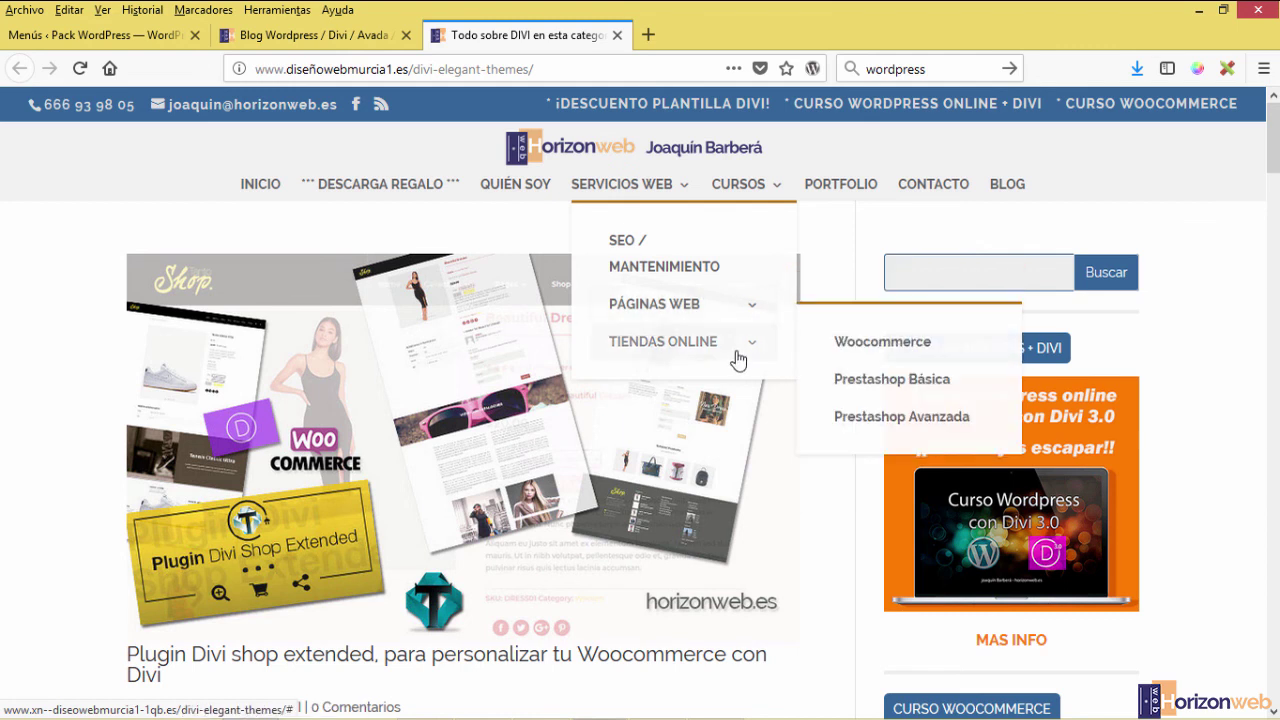
mouse_move(740, 190)
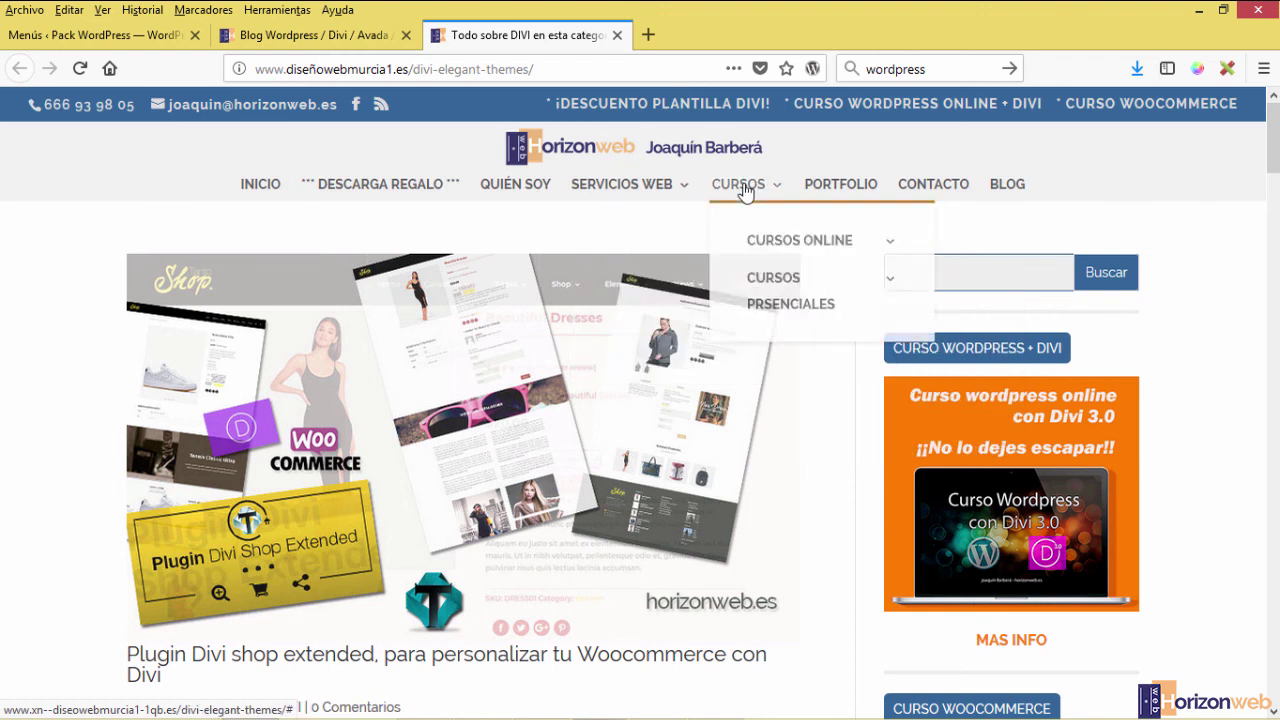
mouse_move(829, 253)
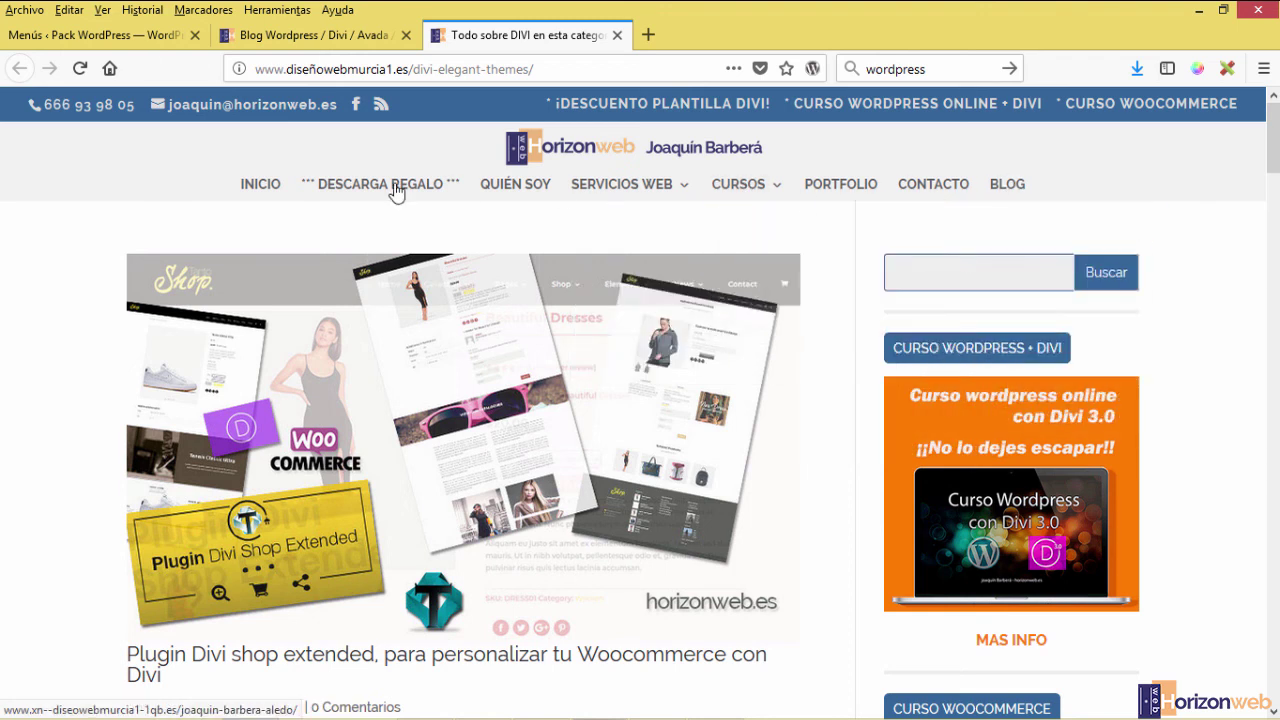
Return to the dentalmas.es admin and open the list of installed plugins
click(75, 40)
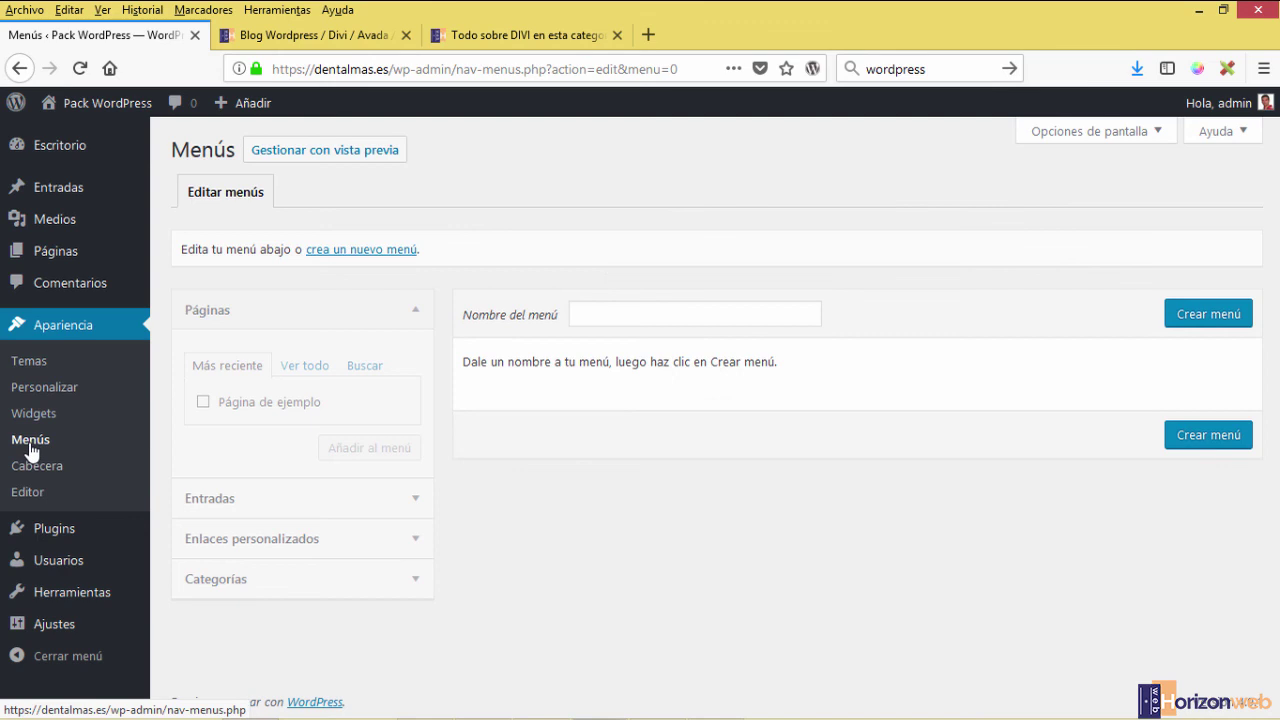
mouse_move(68, 543)
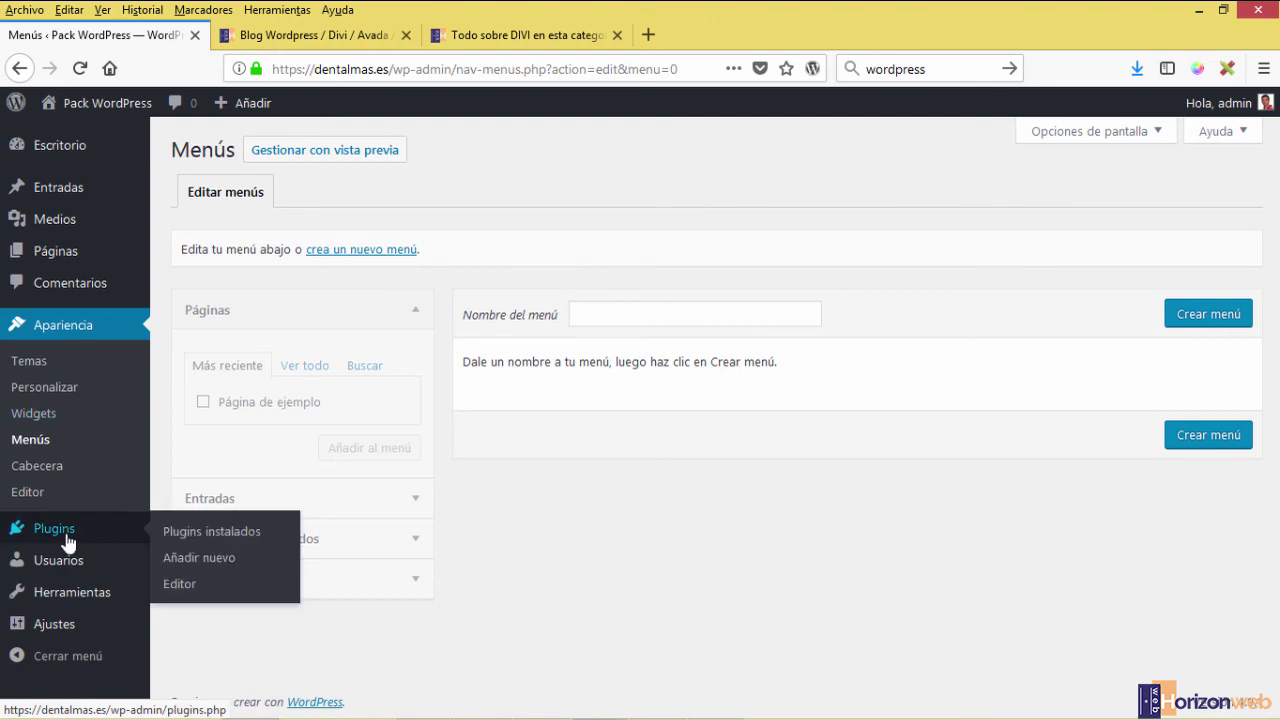
click(211, 531)
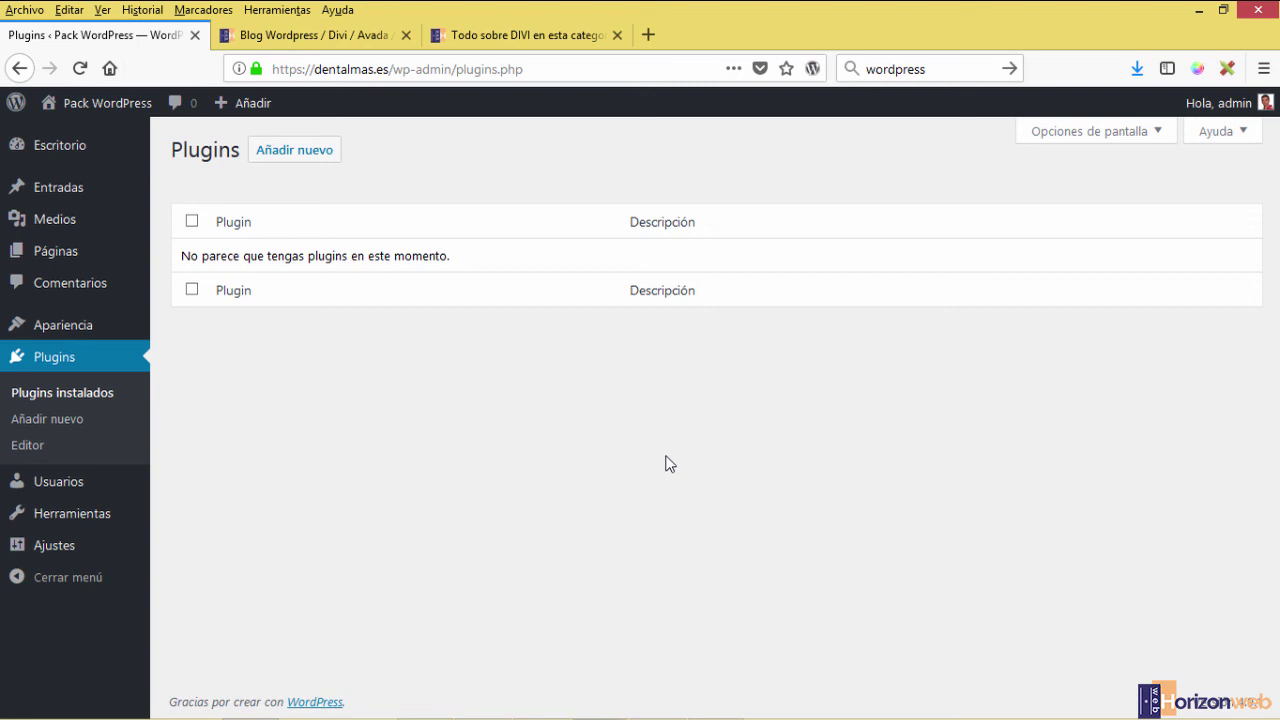
Start adding a new plugin, search for "CONTACT FORM 7" and highlight the Contact Form 7 plugin's name
click(295, 158)
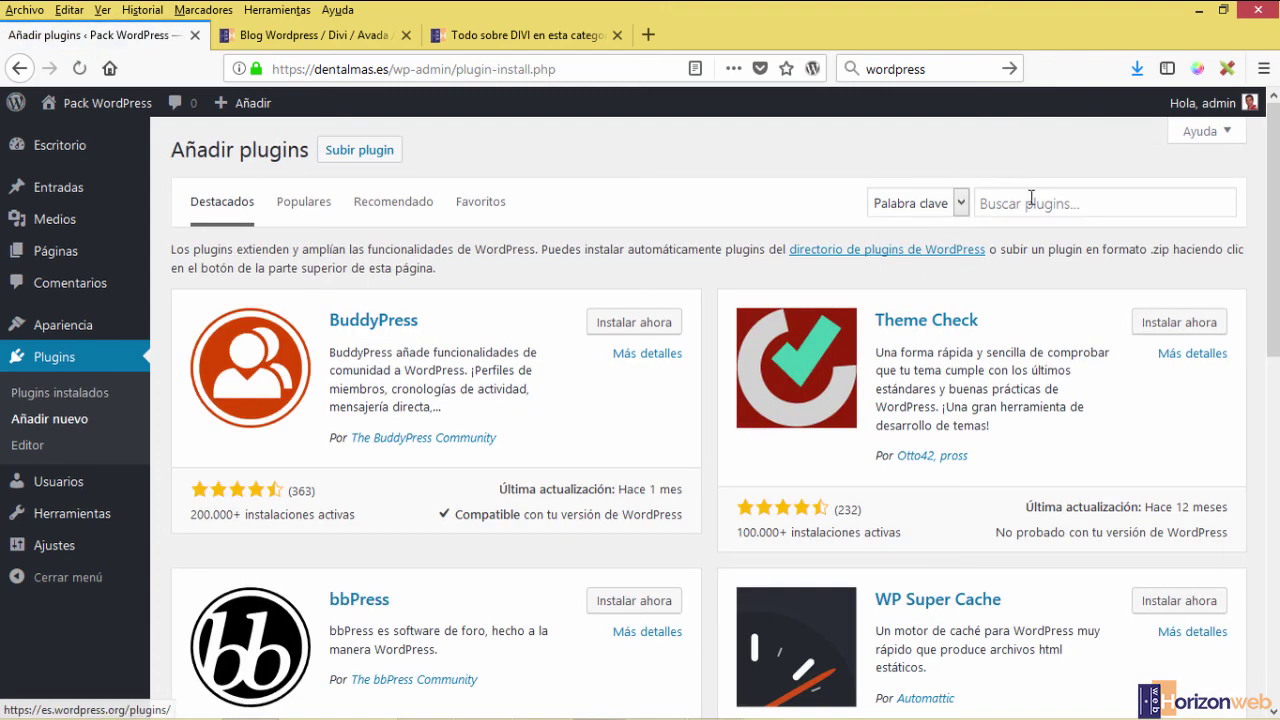
click(1031, 197)
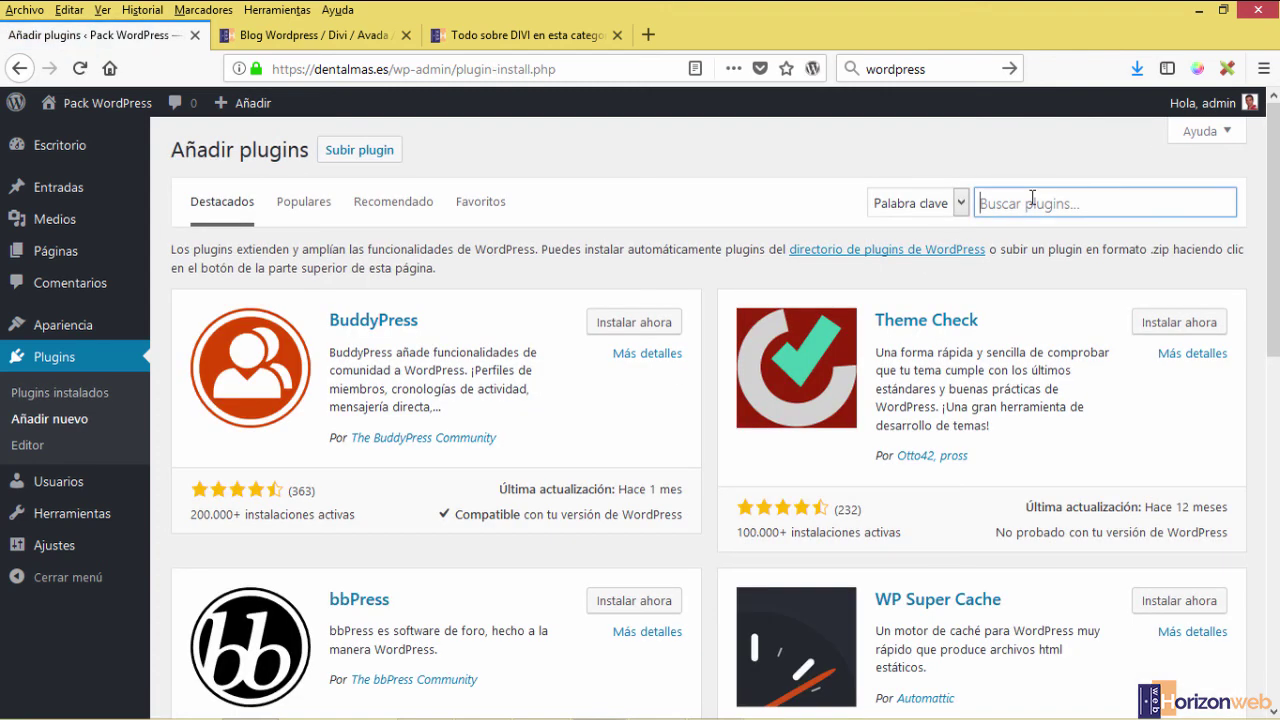
text(CONTACT)
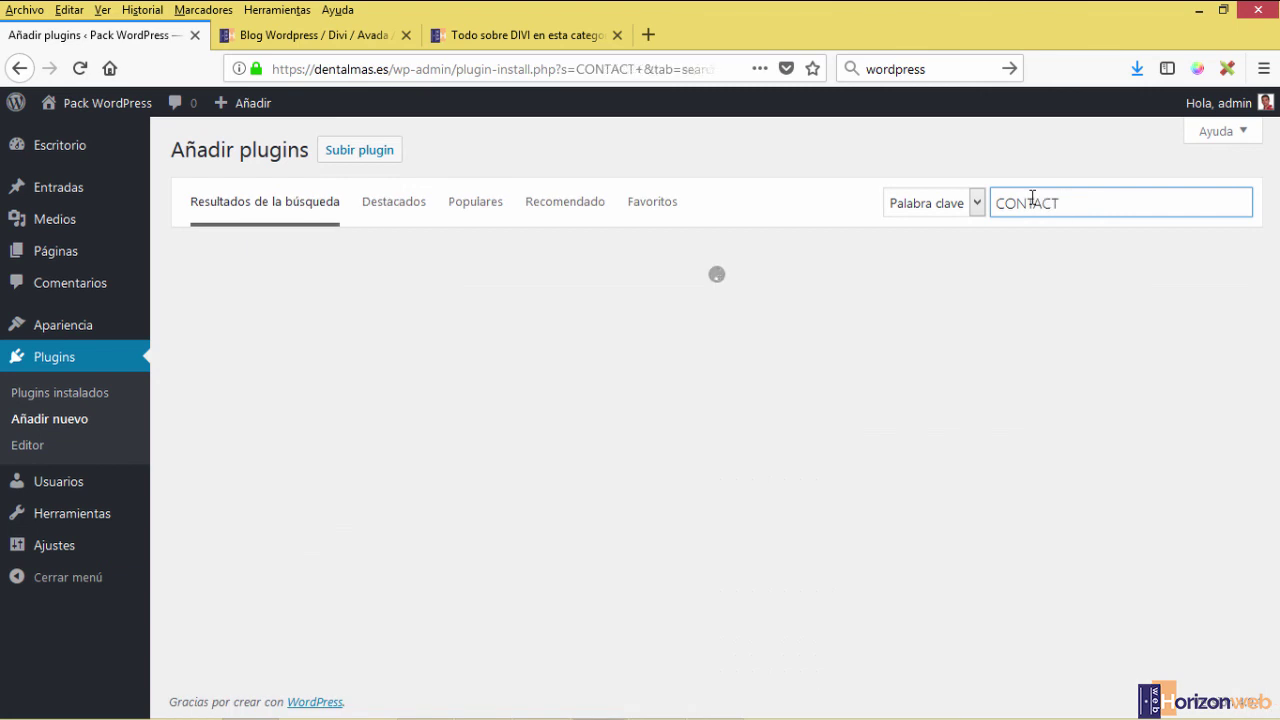
text( FORM 7)
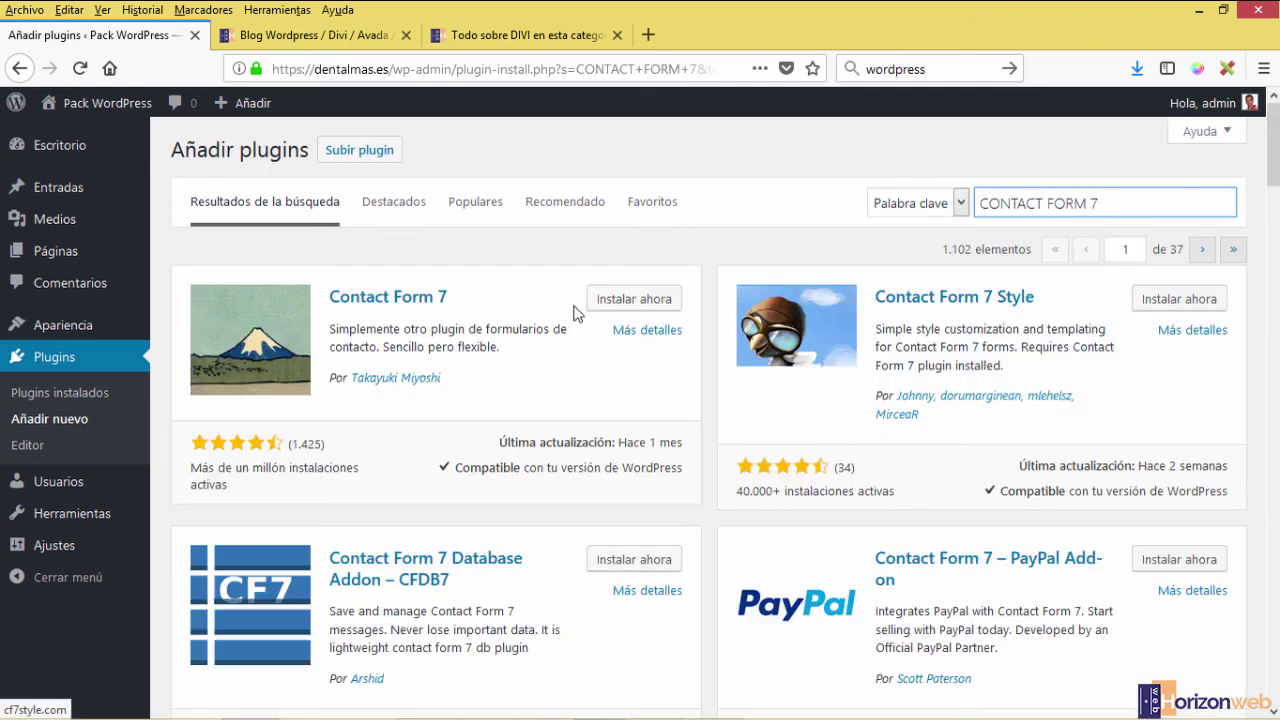
drag(437, 299, 328, 296)
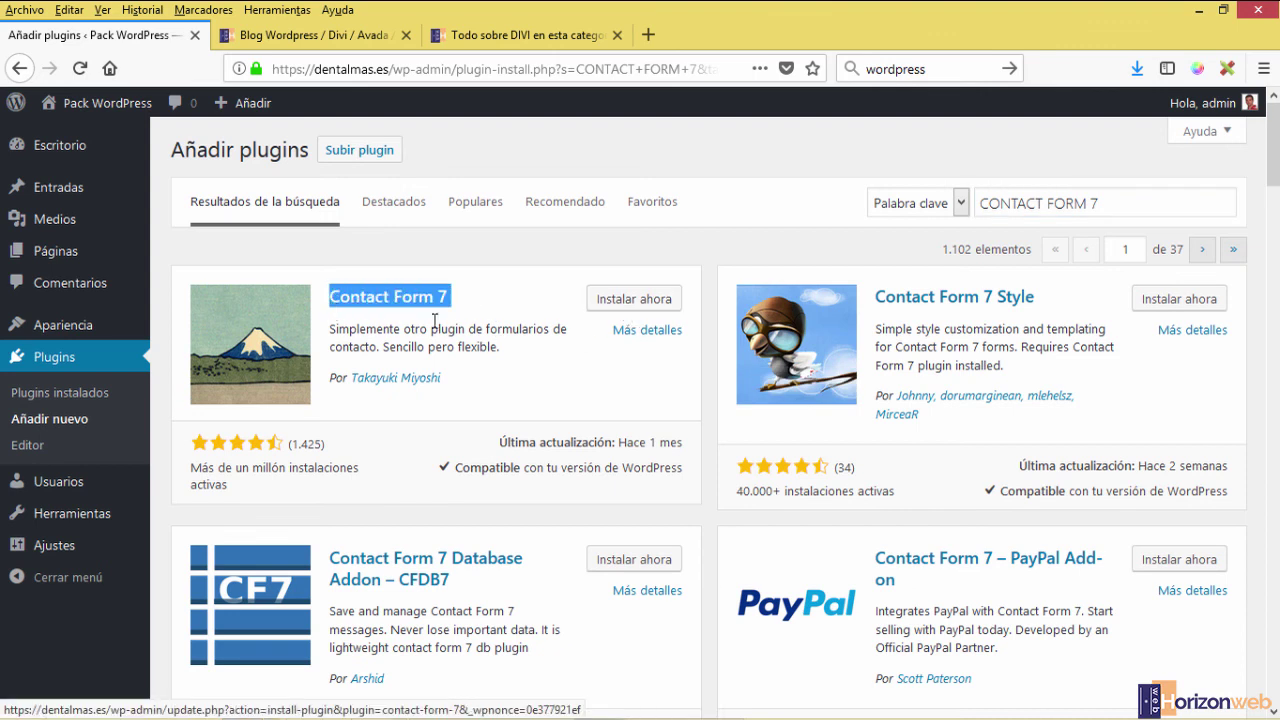
drag(455, 300, 330, 296)
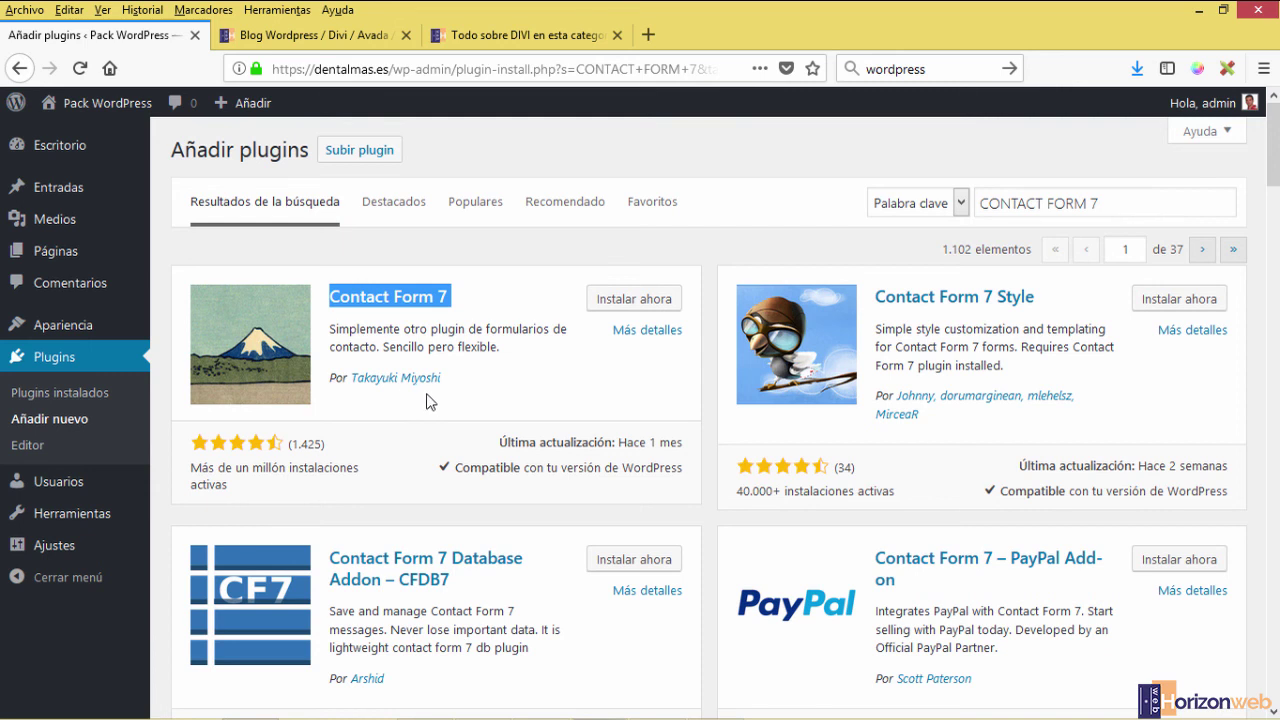
drag(462, 305, 322, 308)
Change the plugin search to "WOOCOMMERCE" and highlight the WooCommerce plugin's name
drag(1140, 203, 962, 200)
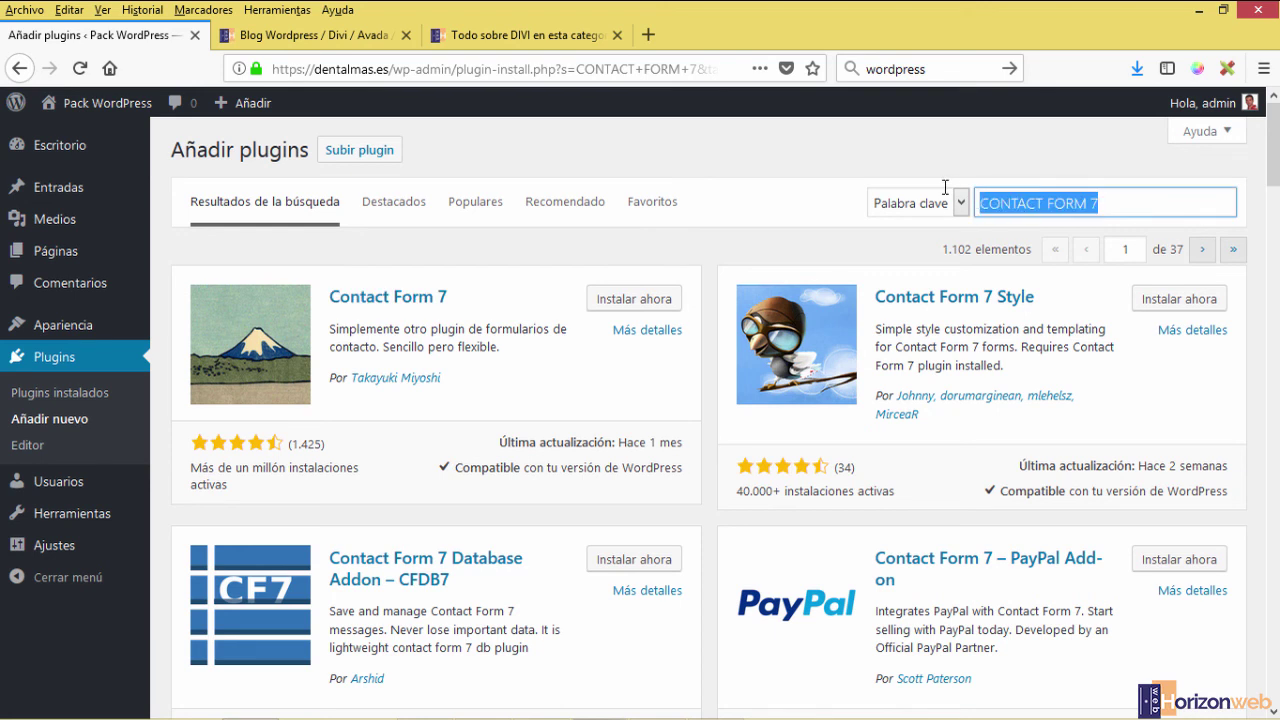
text(WOOO)
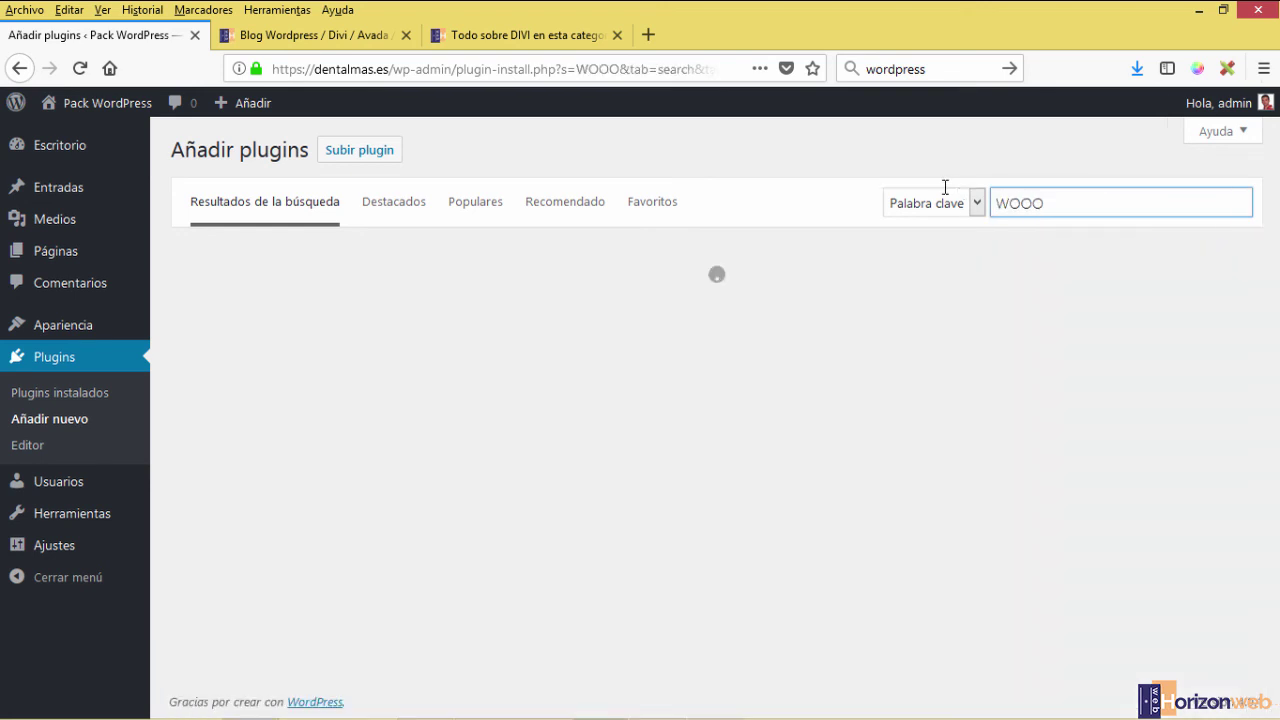
key(BackSpace)
text(COMMERCE)
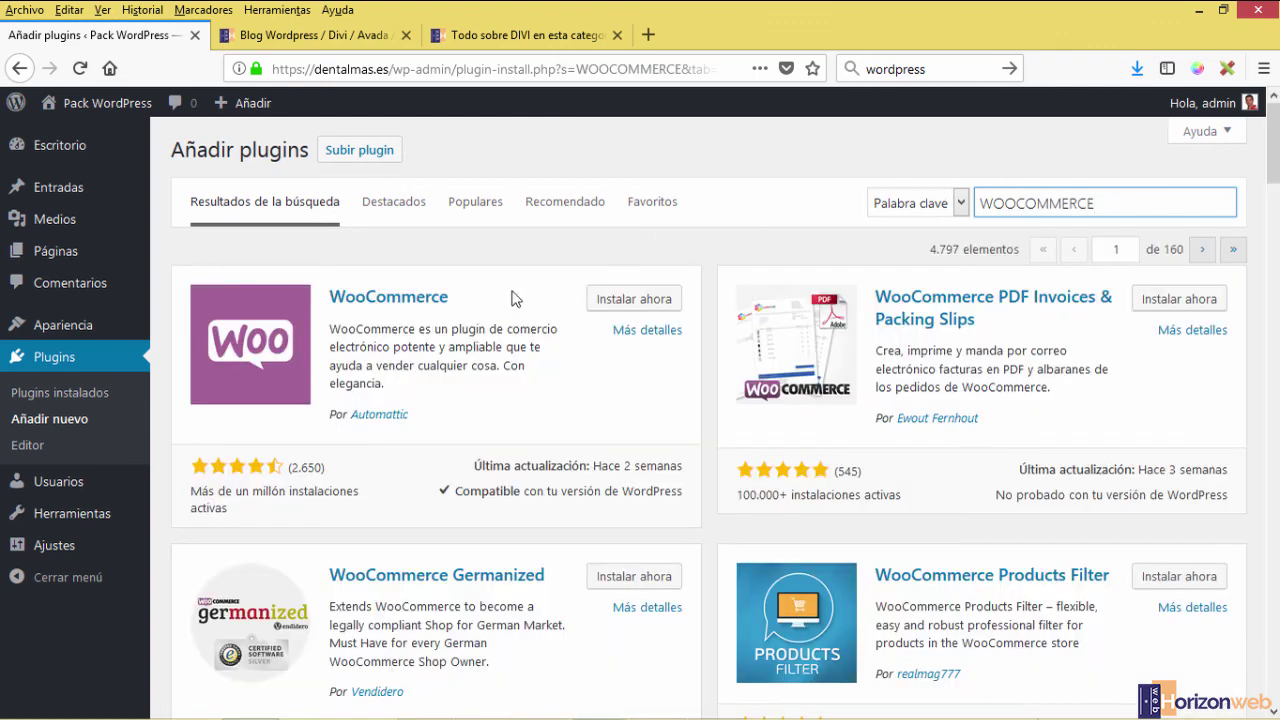
click(428, 307)
double_click(428, 307)
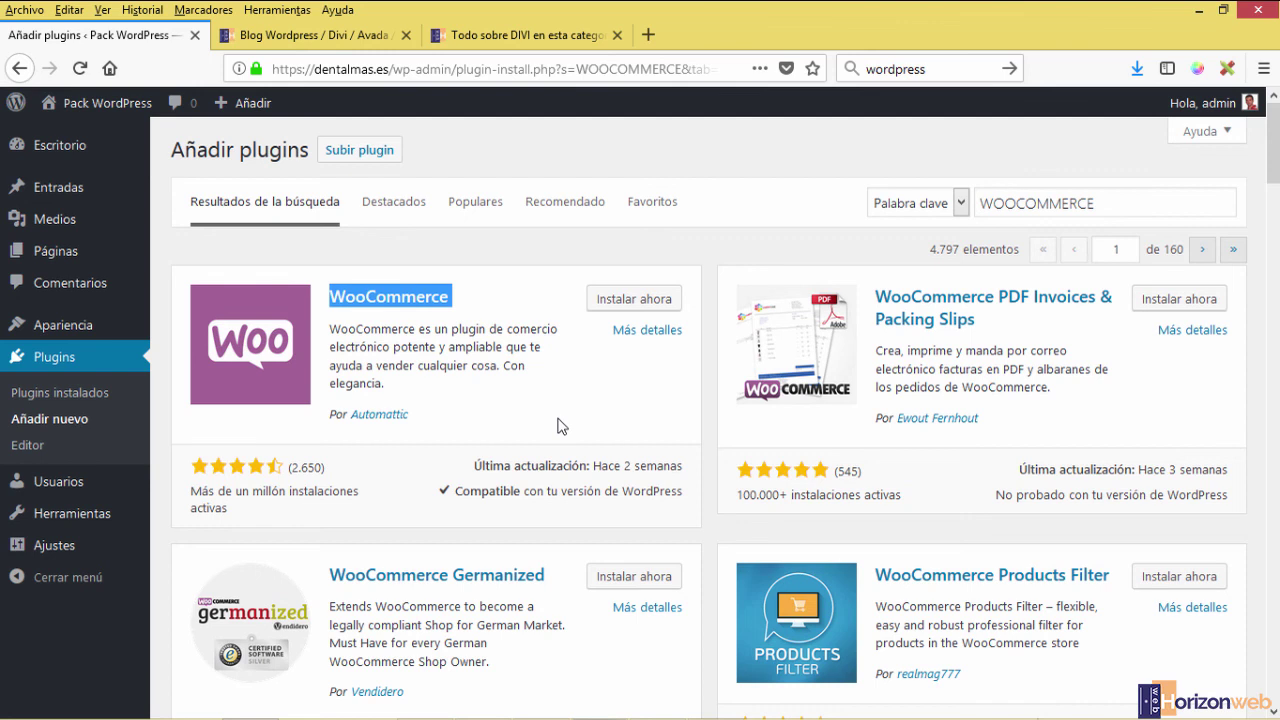
drag(478, 304, 332, 297)
Open the list of all users and highlight the existing account's Administrador profile and its username
mouse_move(63, 490)
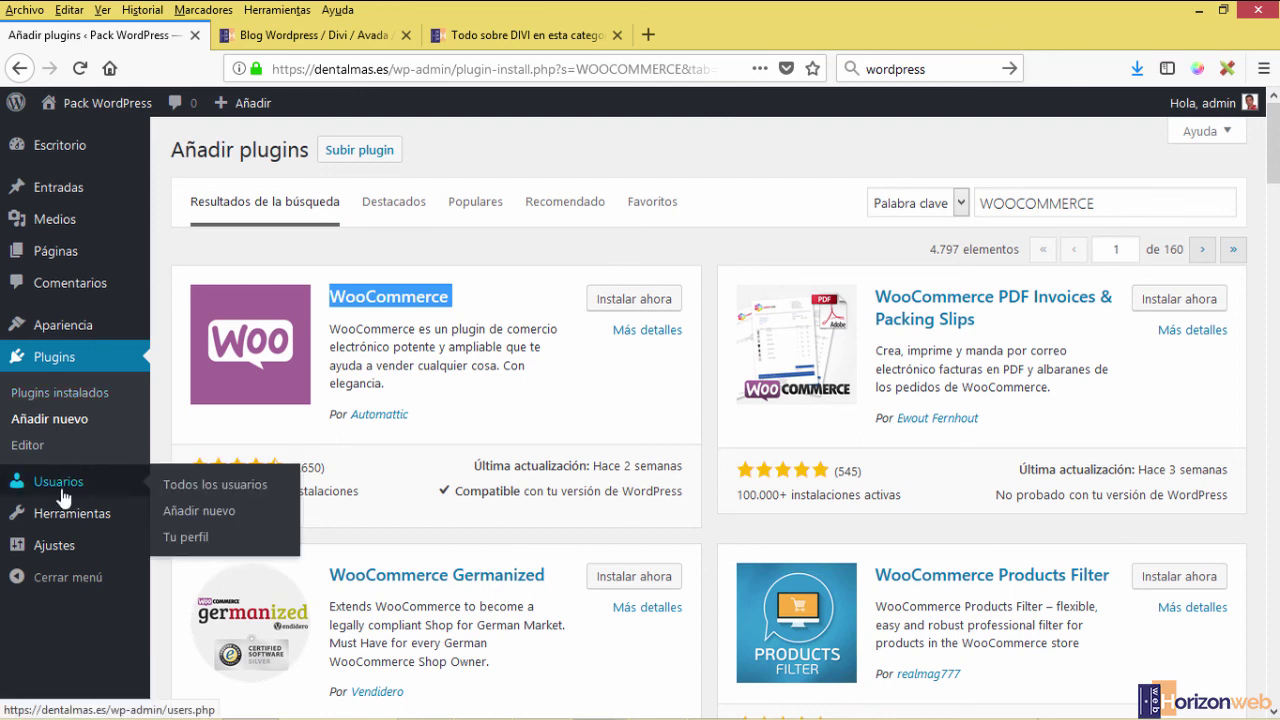
click(185, 487)
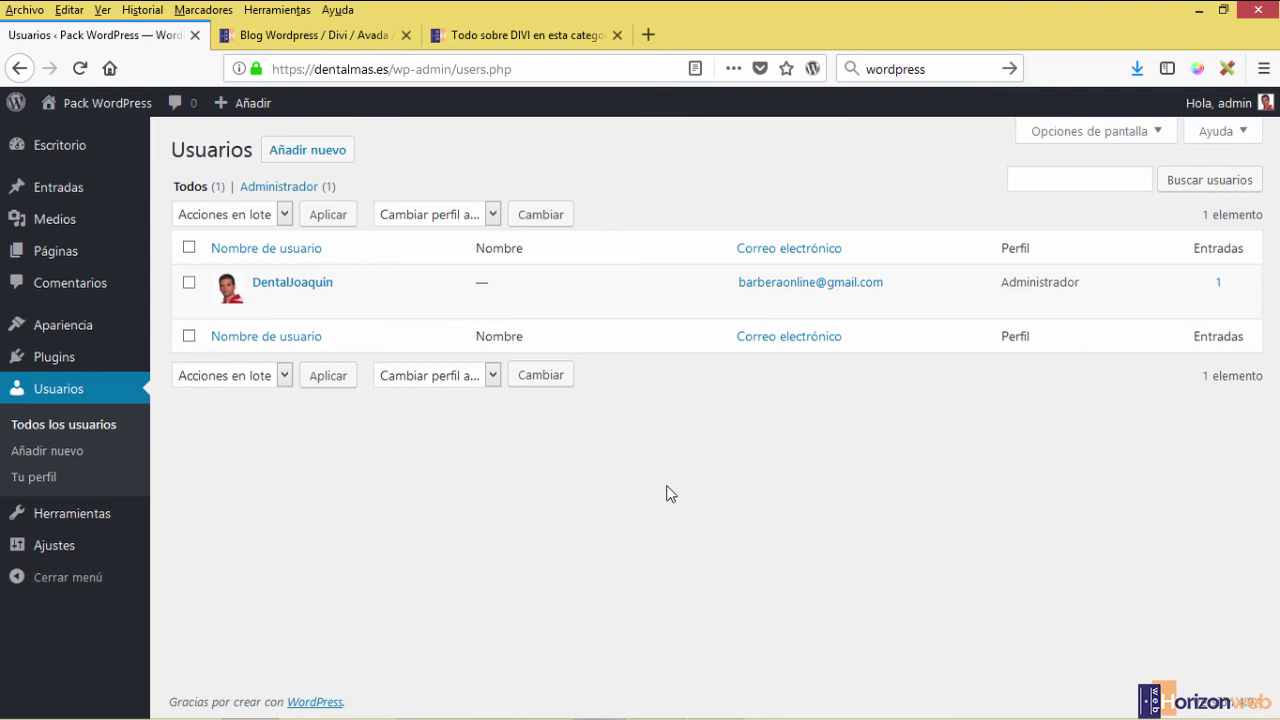
drag(1106, 284, 994, 287)
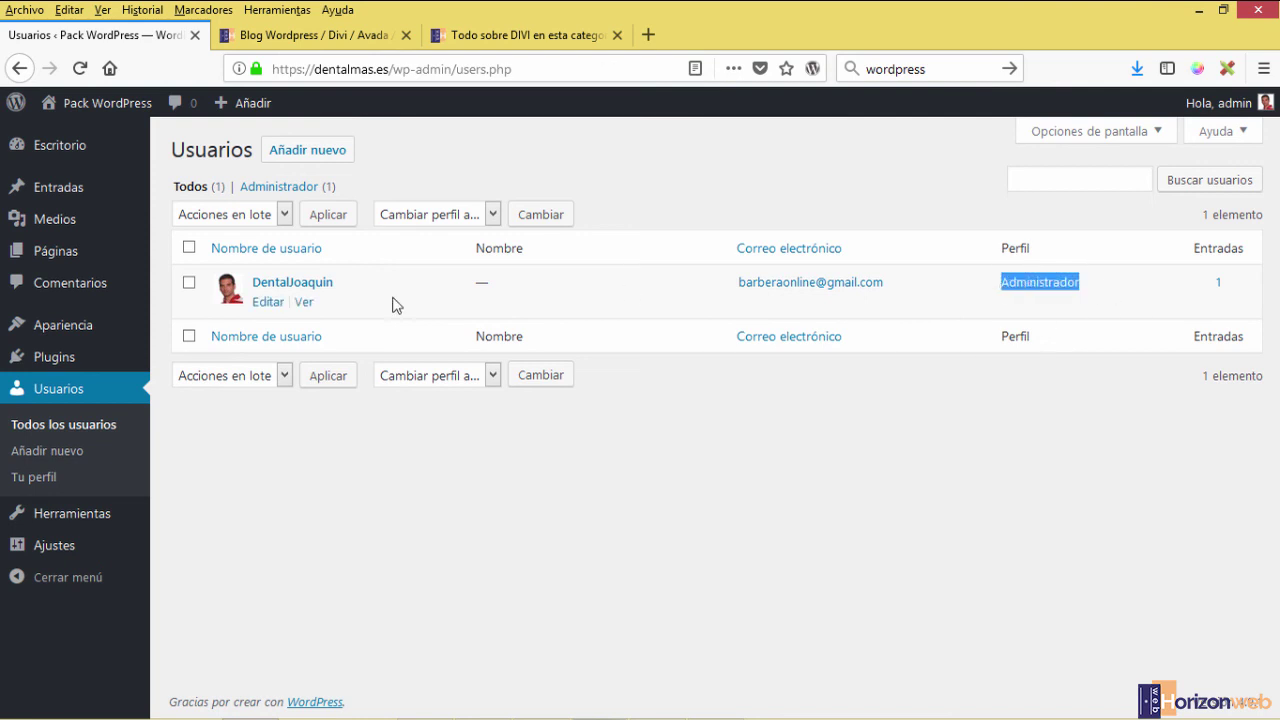
drag(345, 286, 254, 292)
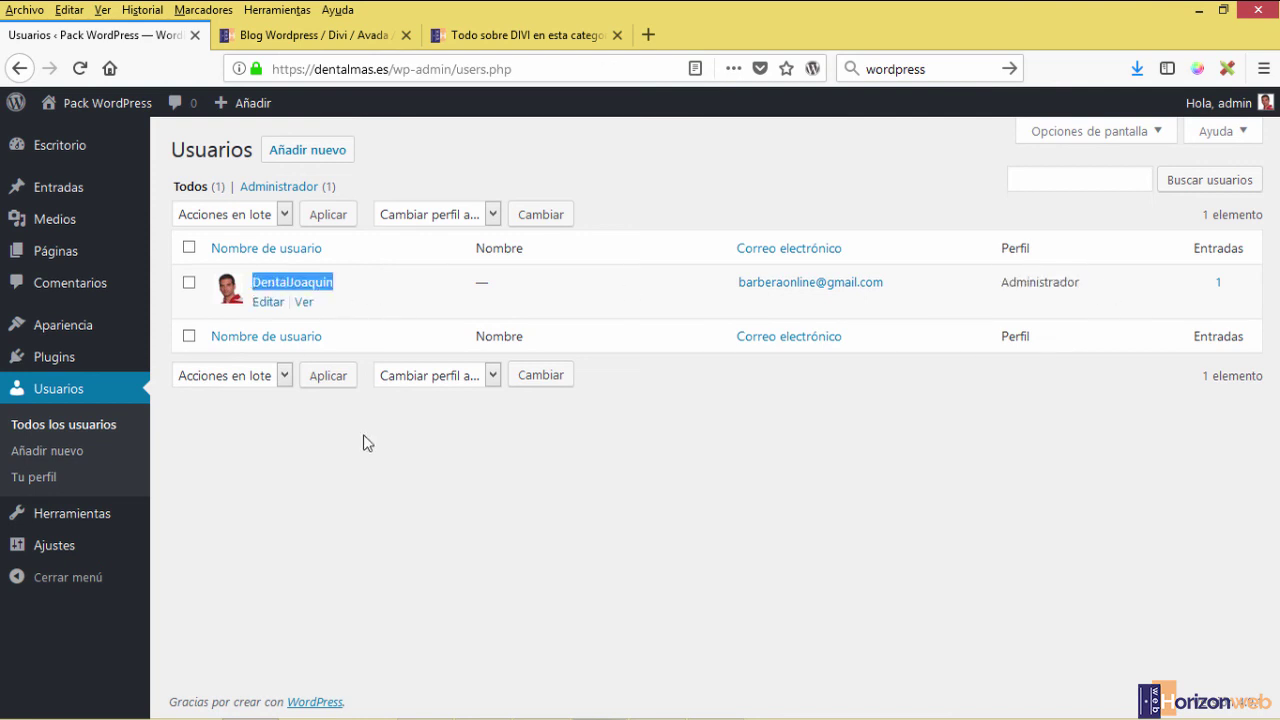
click(410, 537)
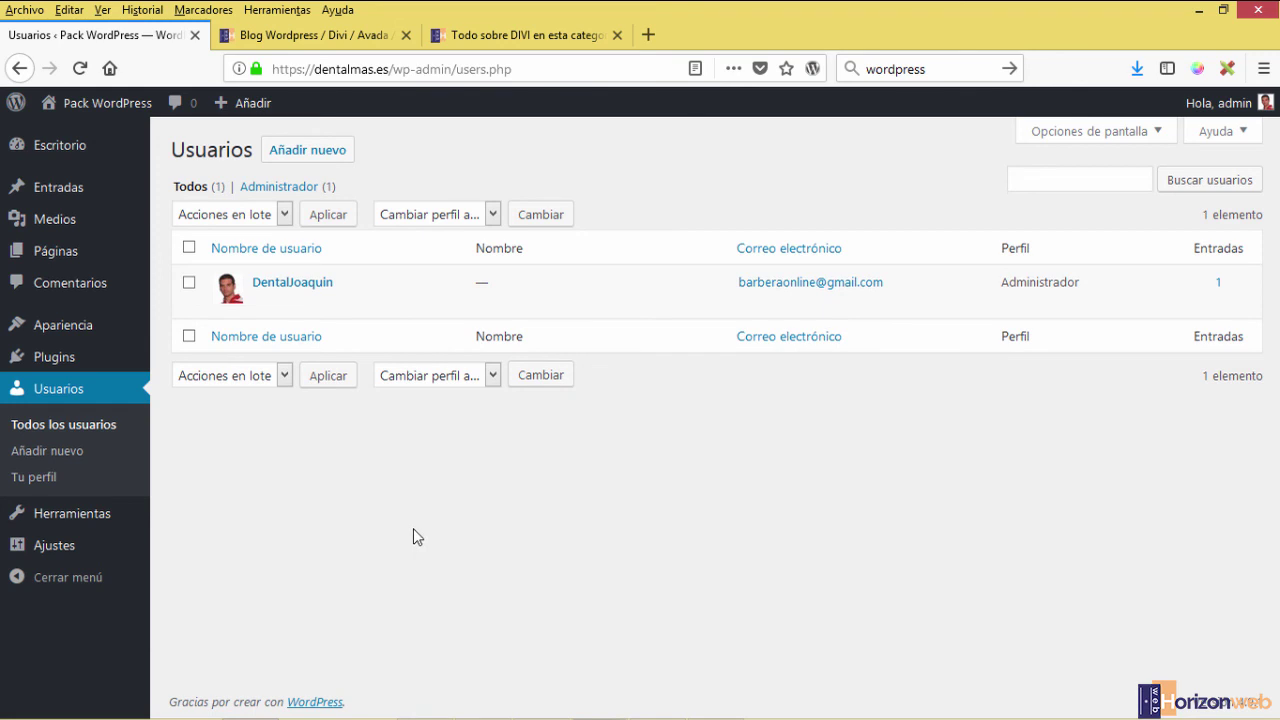
Highlight the Perfil column heading and the account's Administrador role to examine the user's permission level
drag(1084, 283, 999, 284)
click(754, 553)
drag(1088, 291, 1000, 286)
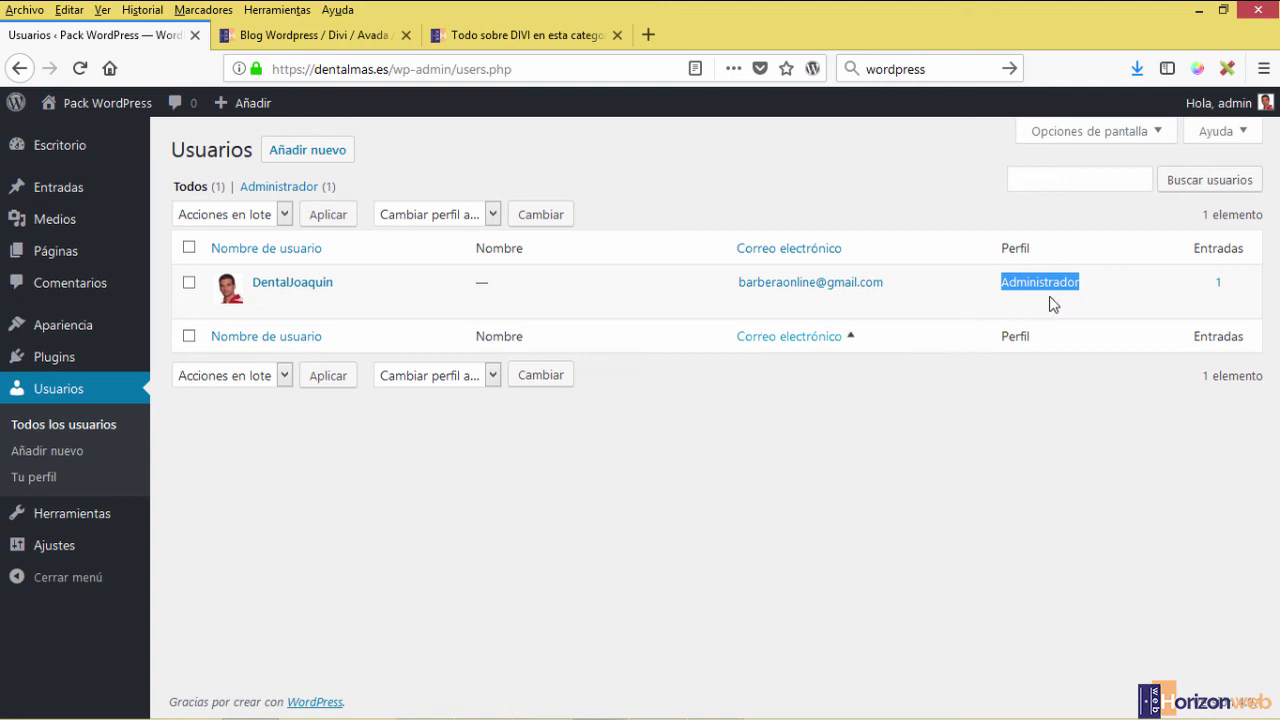
drag(1106, 283, 1000, 288)
drag(1045, 250, 1001, 252)
click(877, 514)
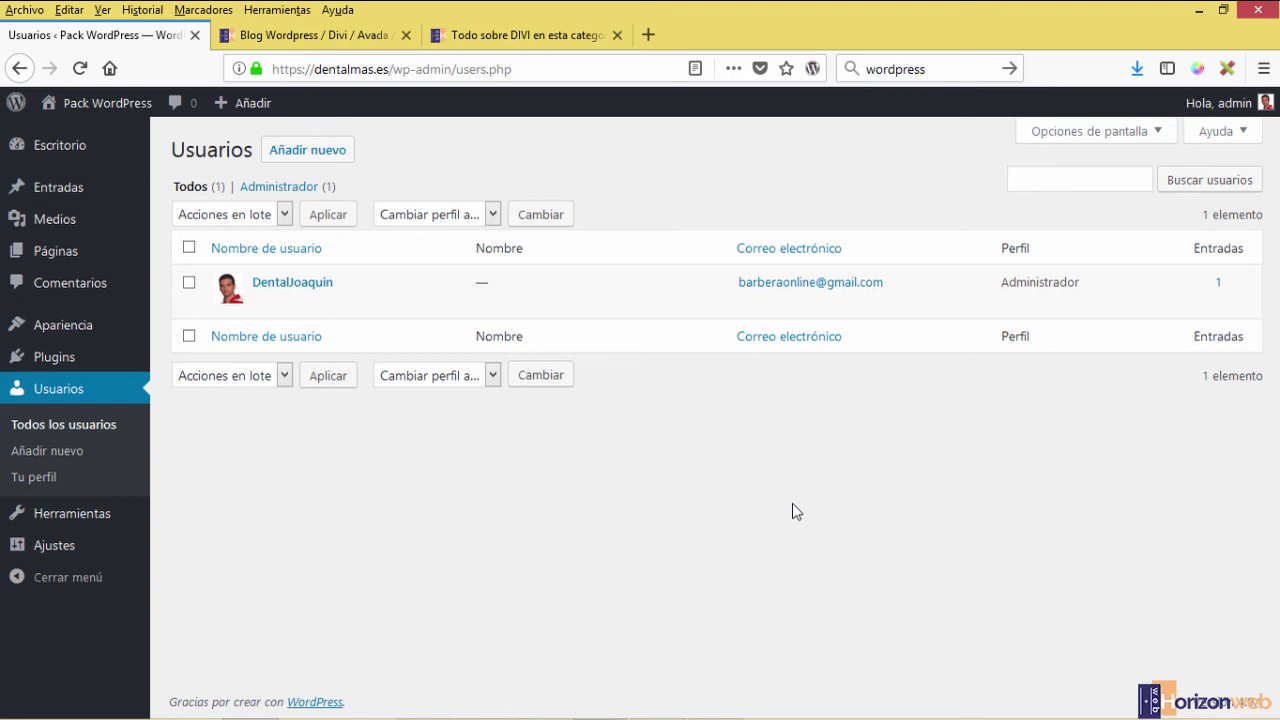
mouse_move(1075, 295)
drag(1080, 283, 1000, 288)
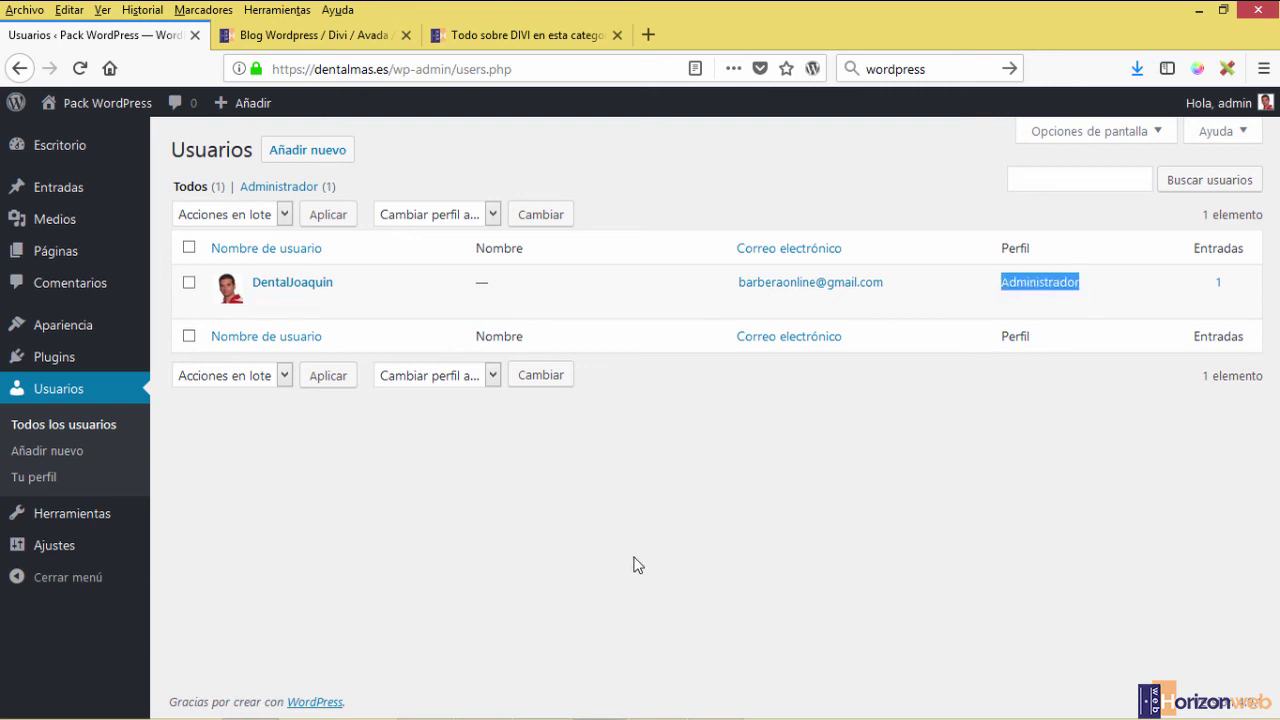
Check the options under Herramientas and go back to the Escritorio
mouse_move(82, 518)
mouse_move(109, 548)
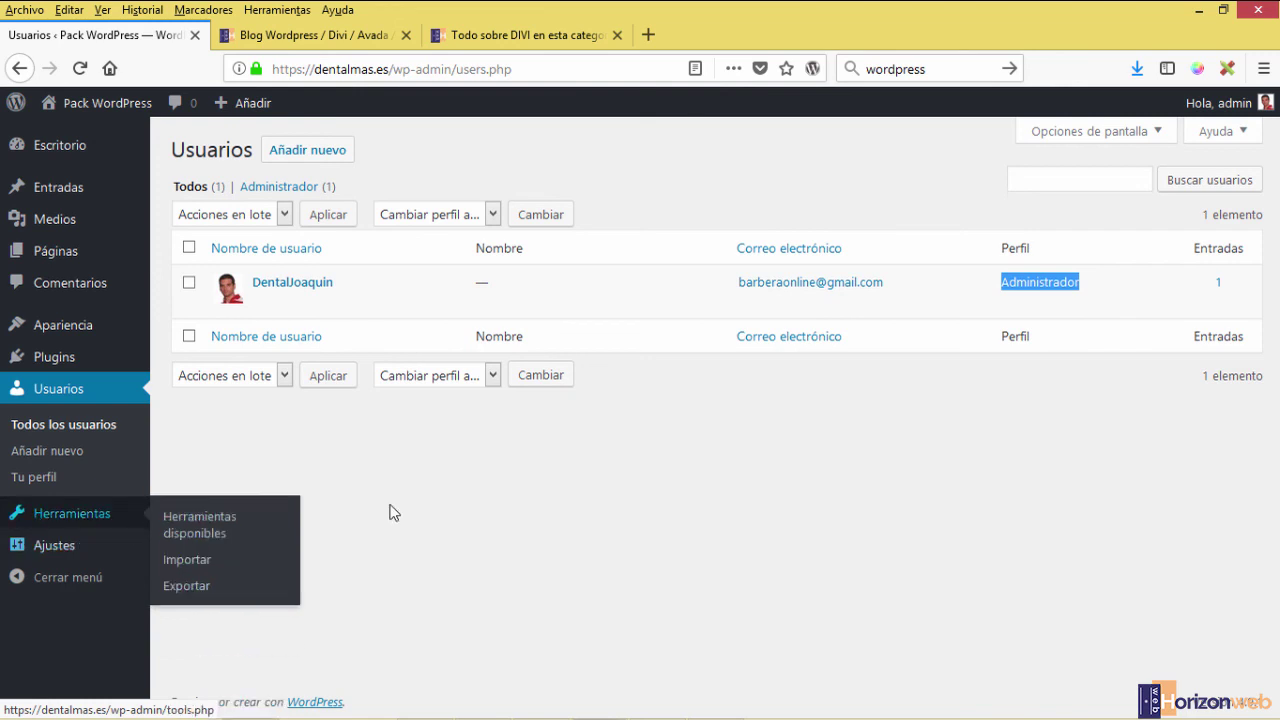
click(584, 574)
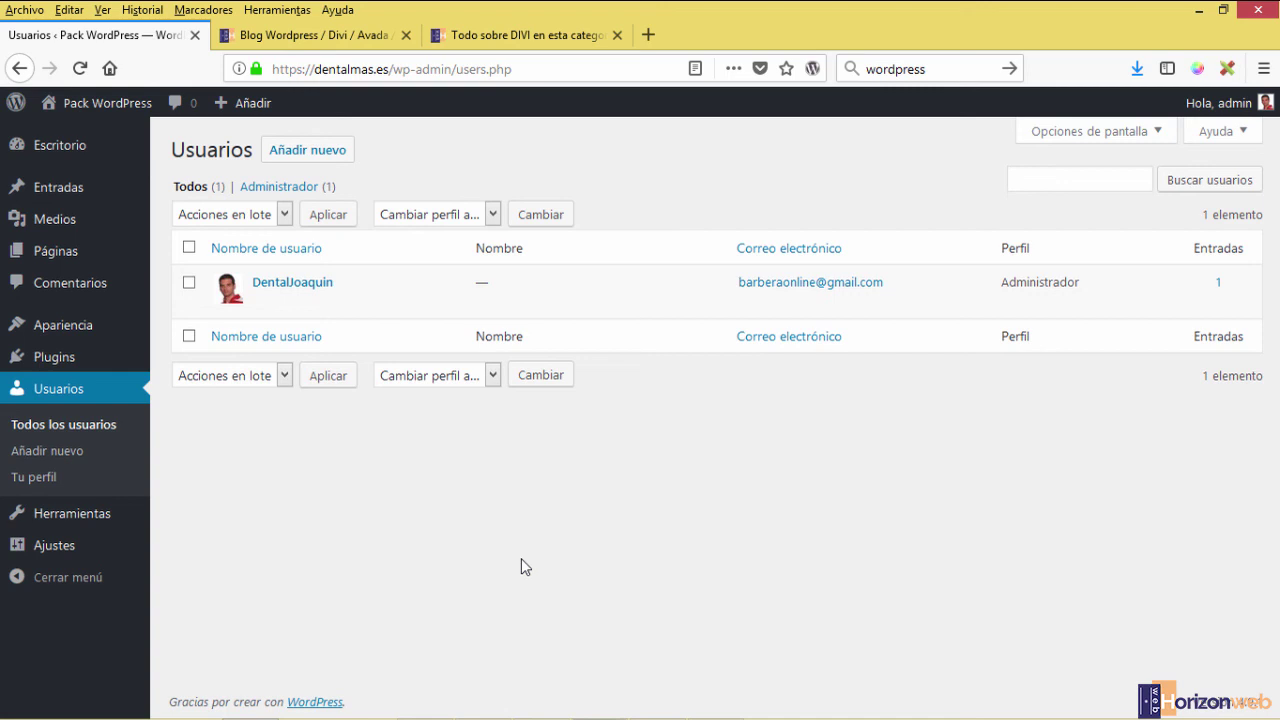
click(58, 147)
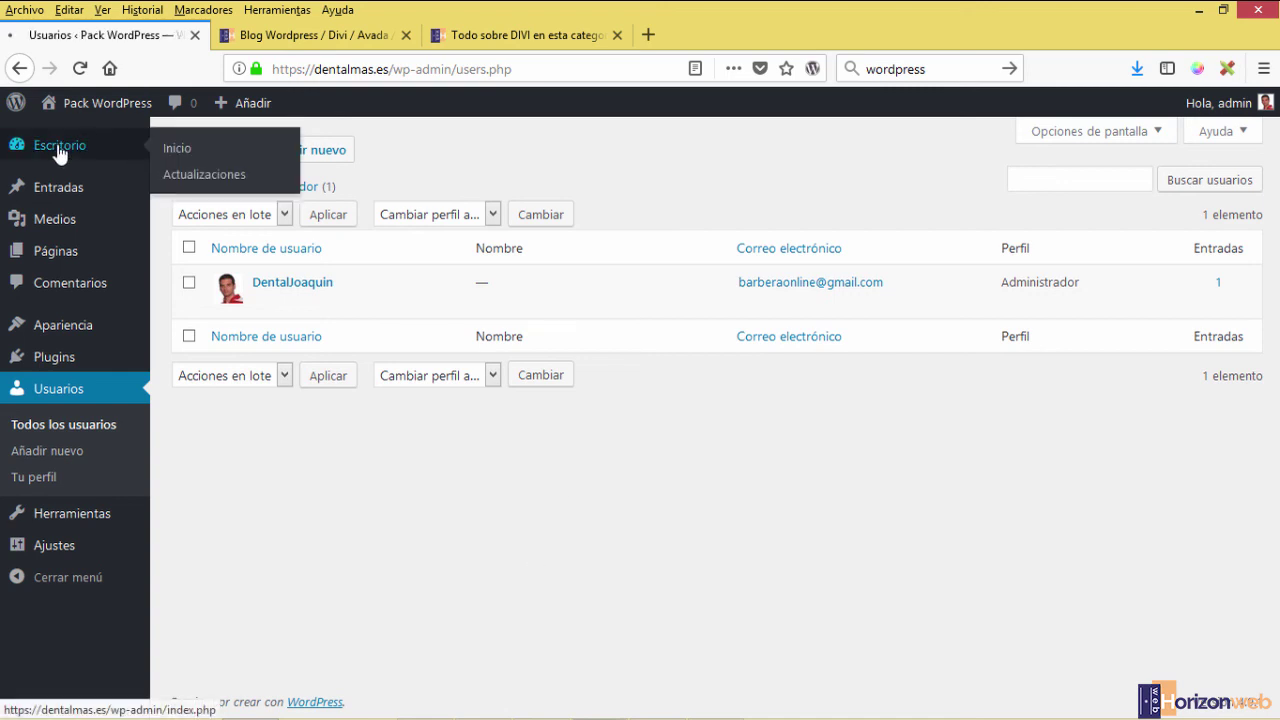